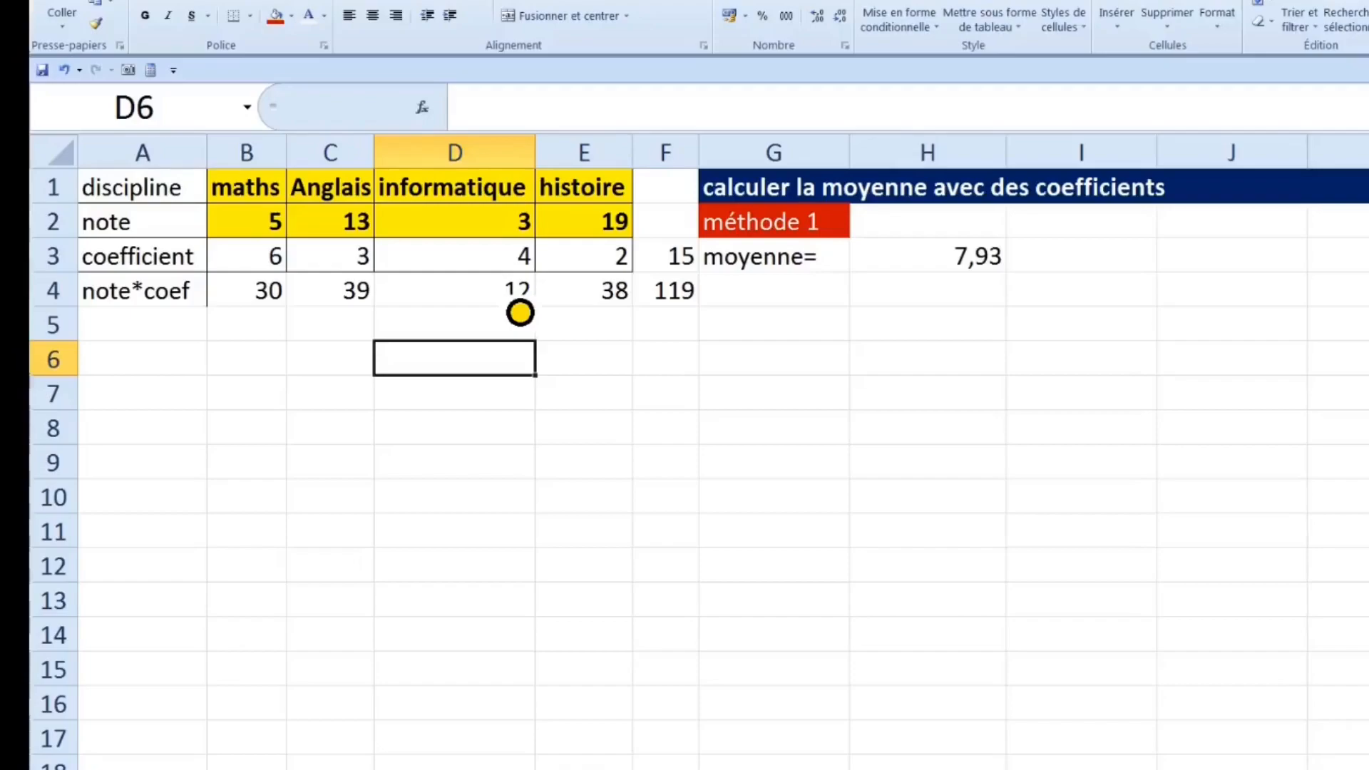
Examine the subjects, grades and first coefficient in rows 1 to 3, dismissing the Windows colour scheme prompt without changing anything.
left_click(250, 201)
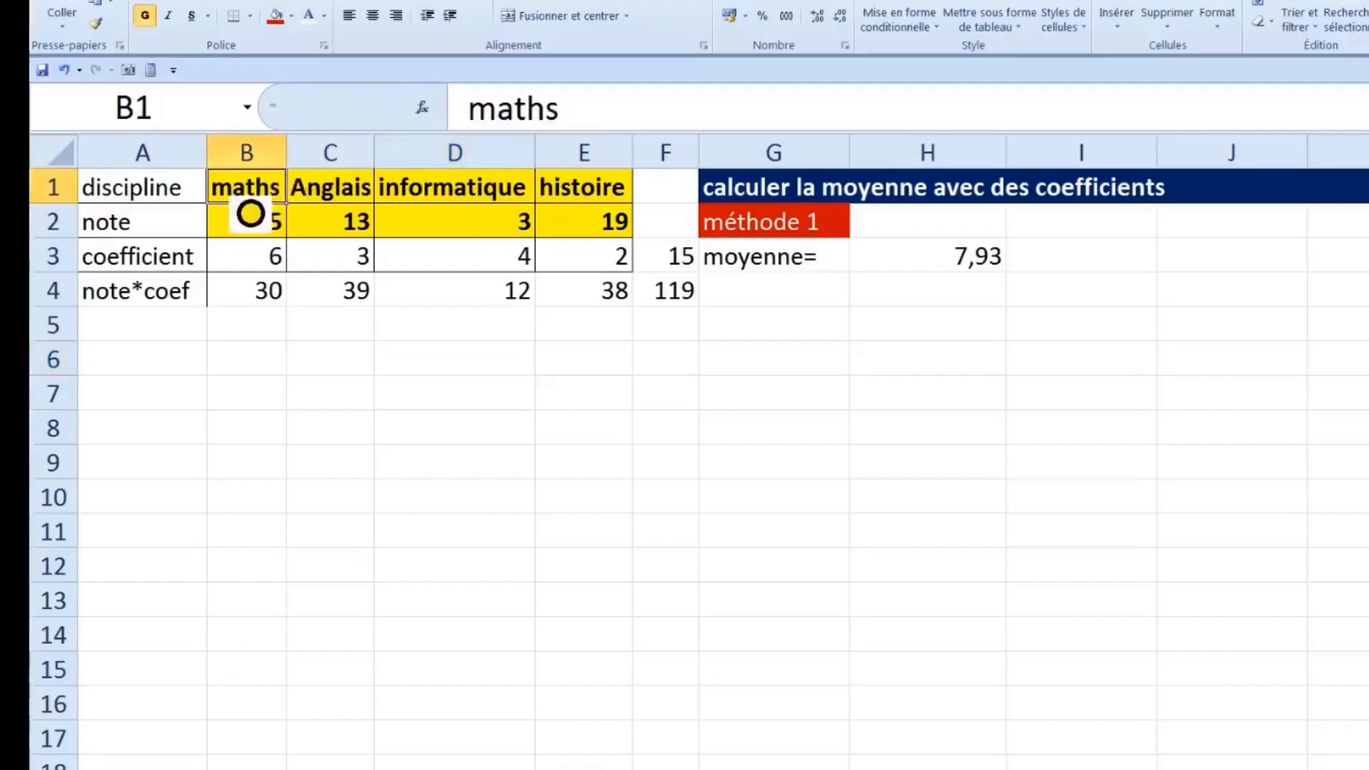
left_click(249, 225)
left_click(353, 232)
left_click(531, 235)
left_click(602, 236)
left_click_drag(279, 230, 599, 235)
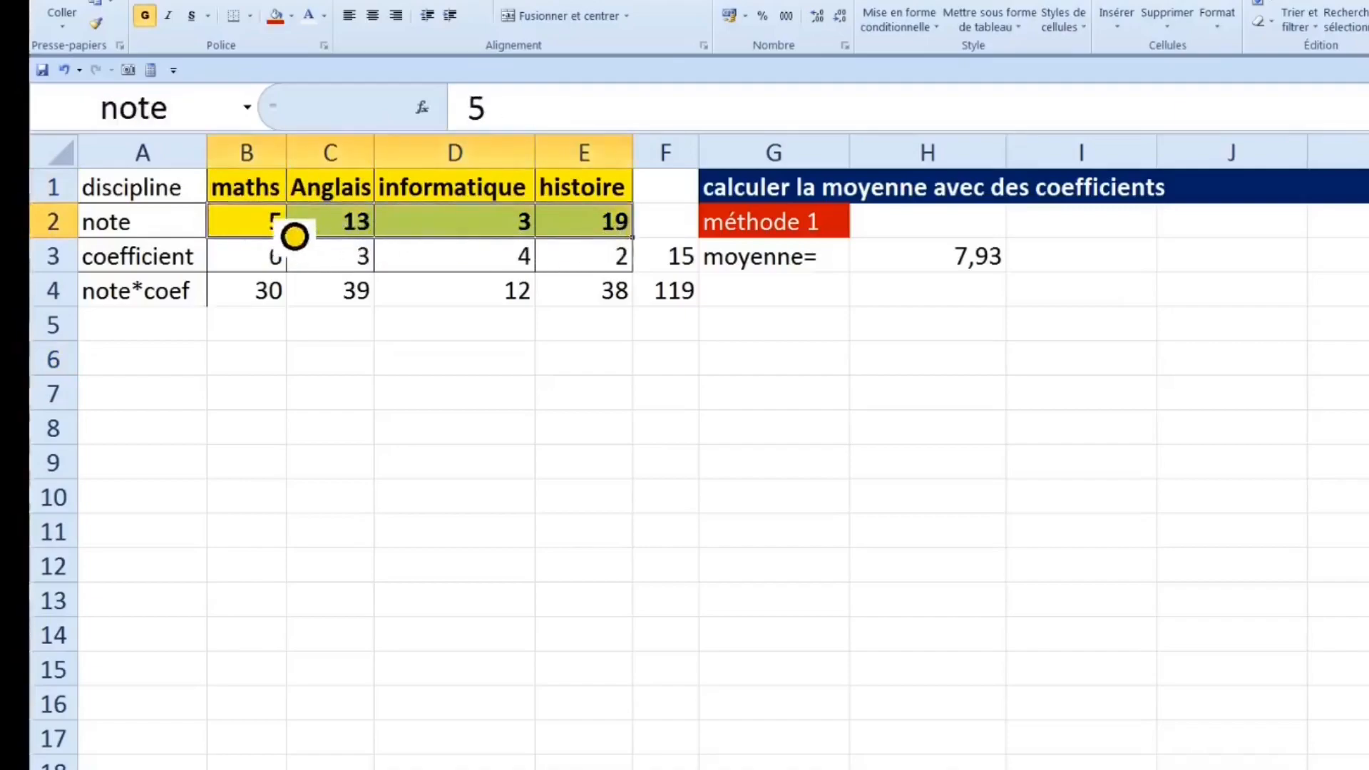
left_click(259, 202)
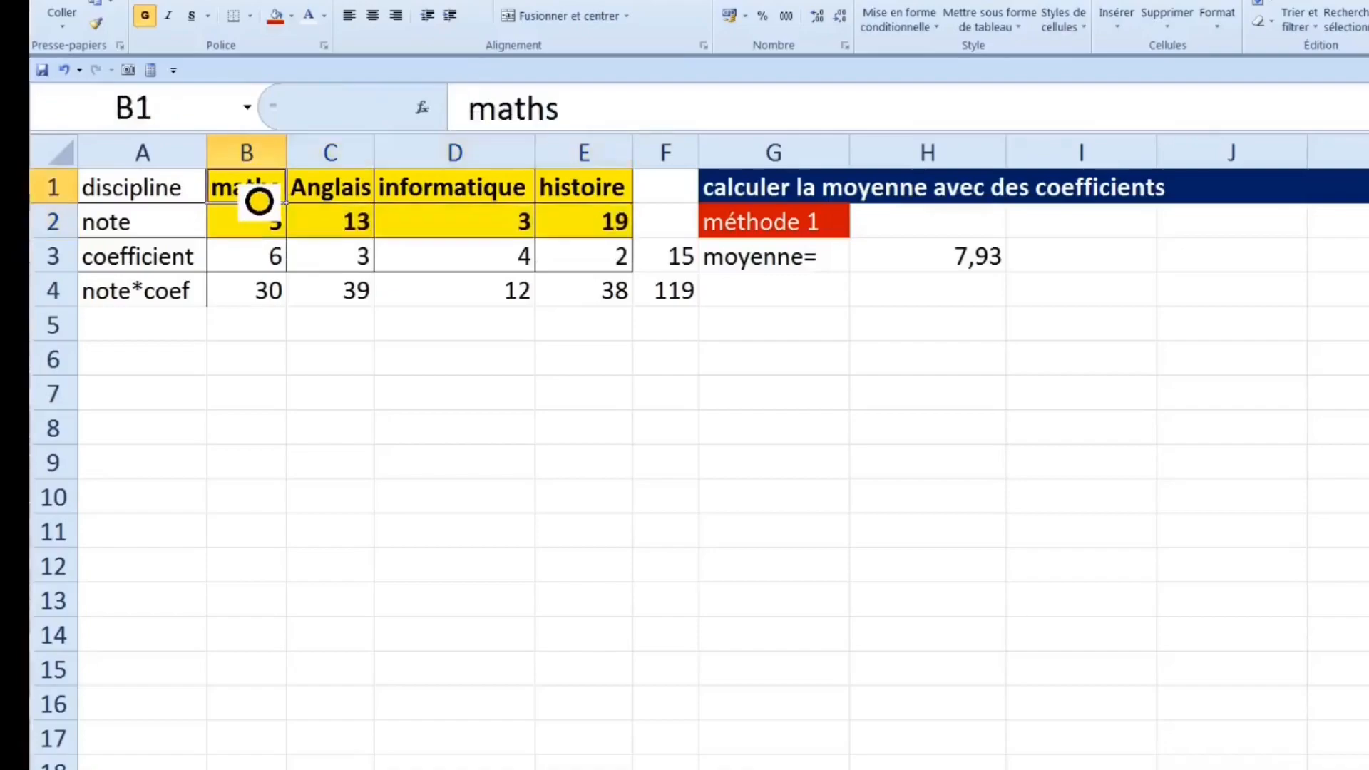
left_click(344, 200)
left_click(485, 199)
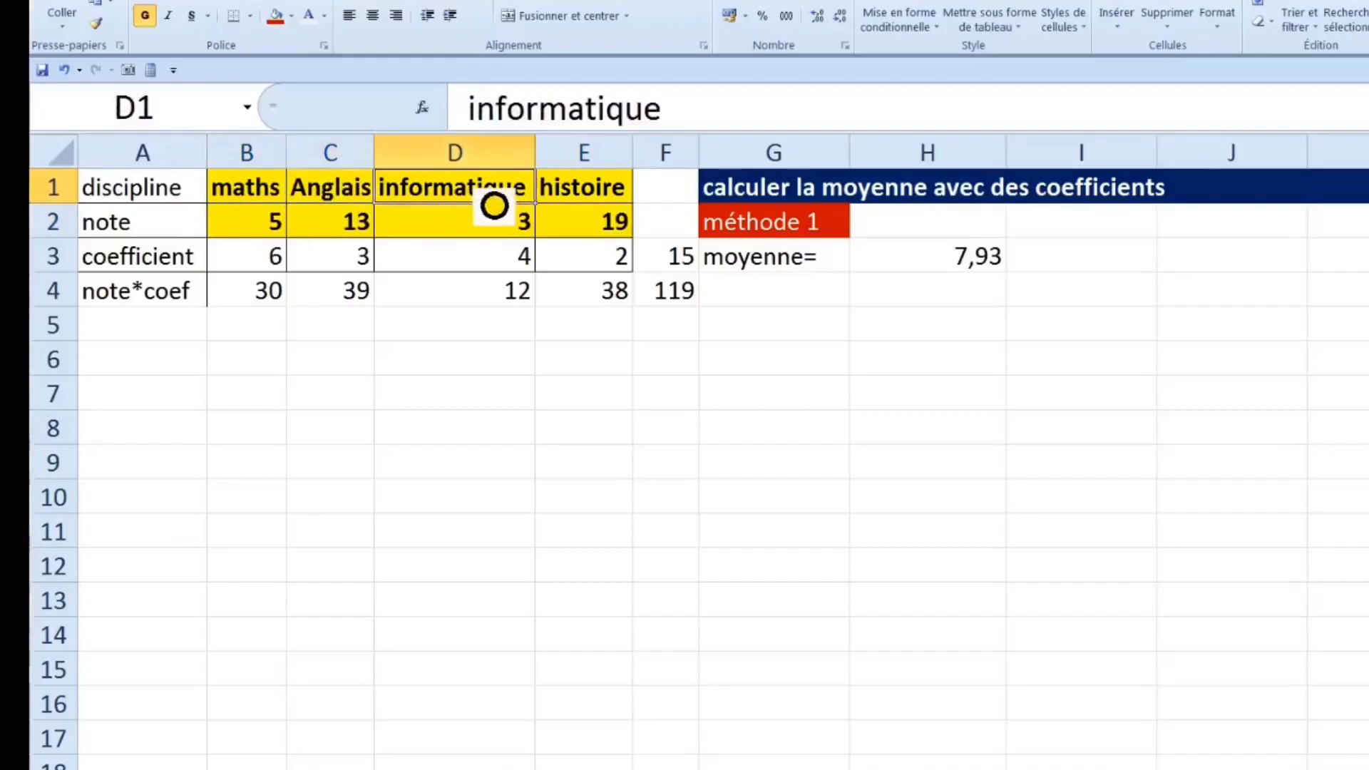
left_click(613, 199)
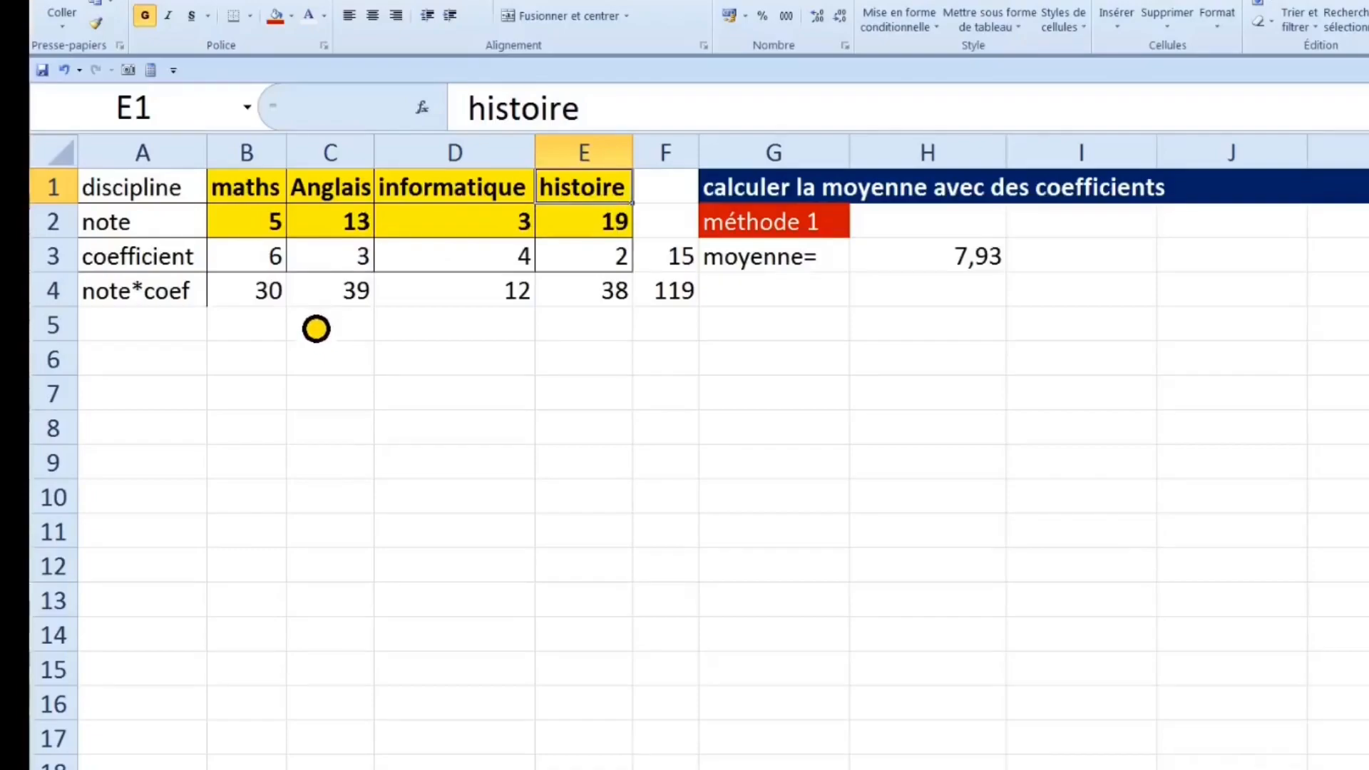
left_click(264, 267)
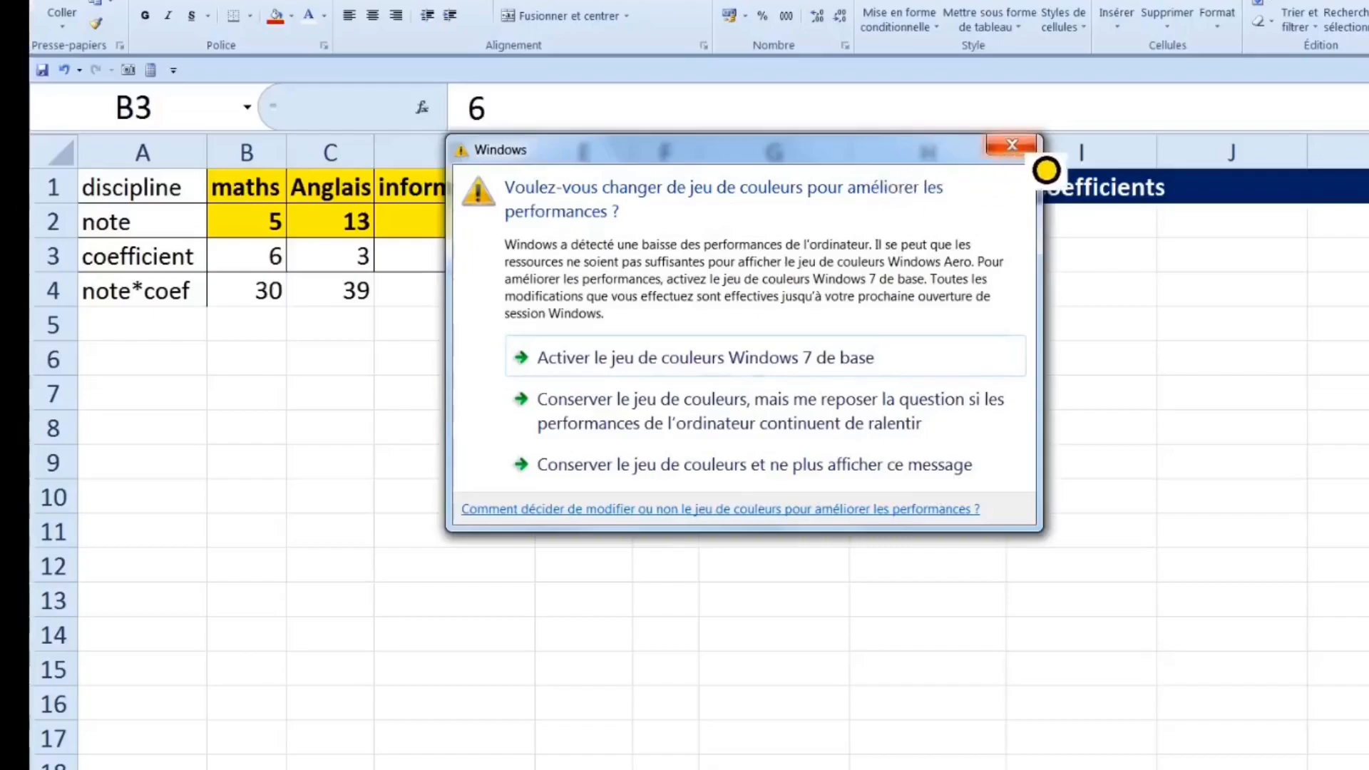
left_click(1018, 148)
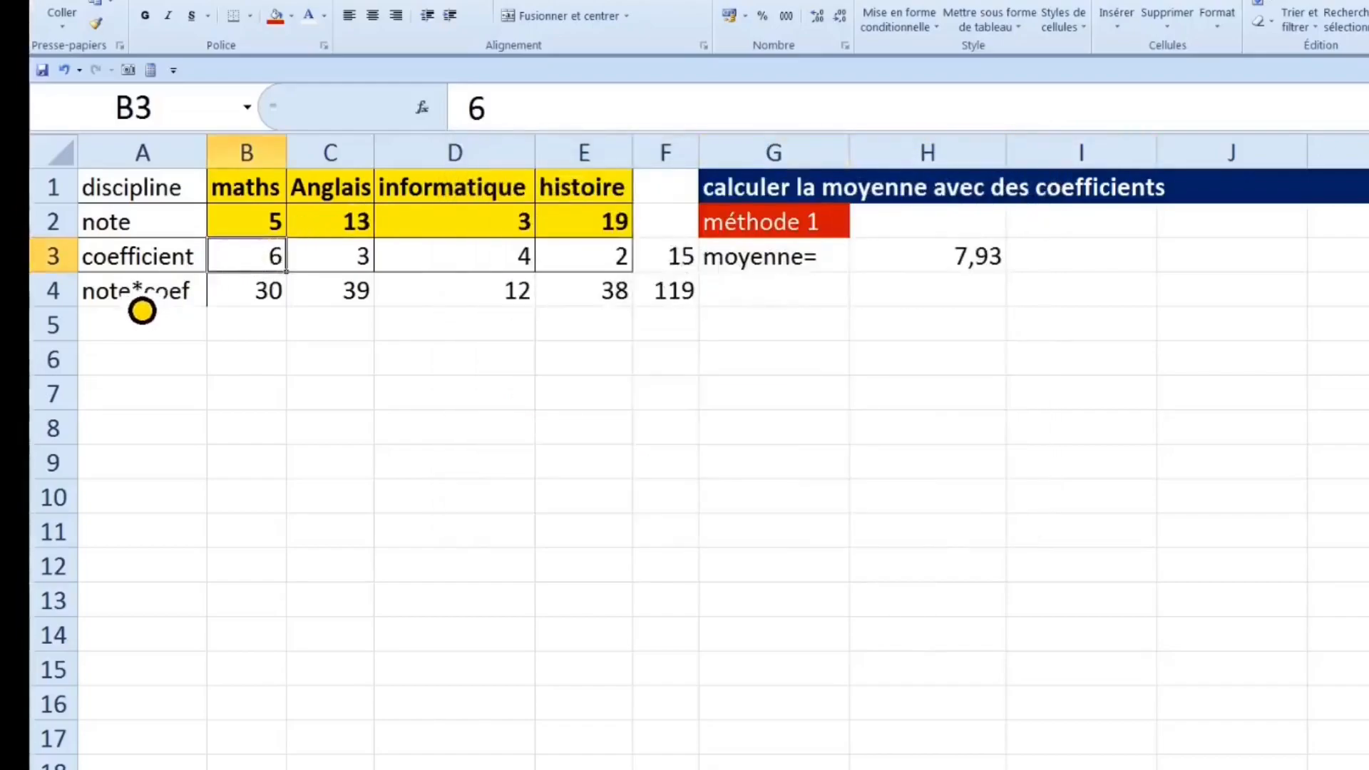
Inspect the maths note*coef formula in B4 and the grade and coefficient cells B2 and B3 it multiplies.
left_click(142, 311)
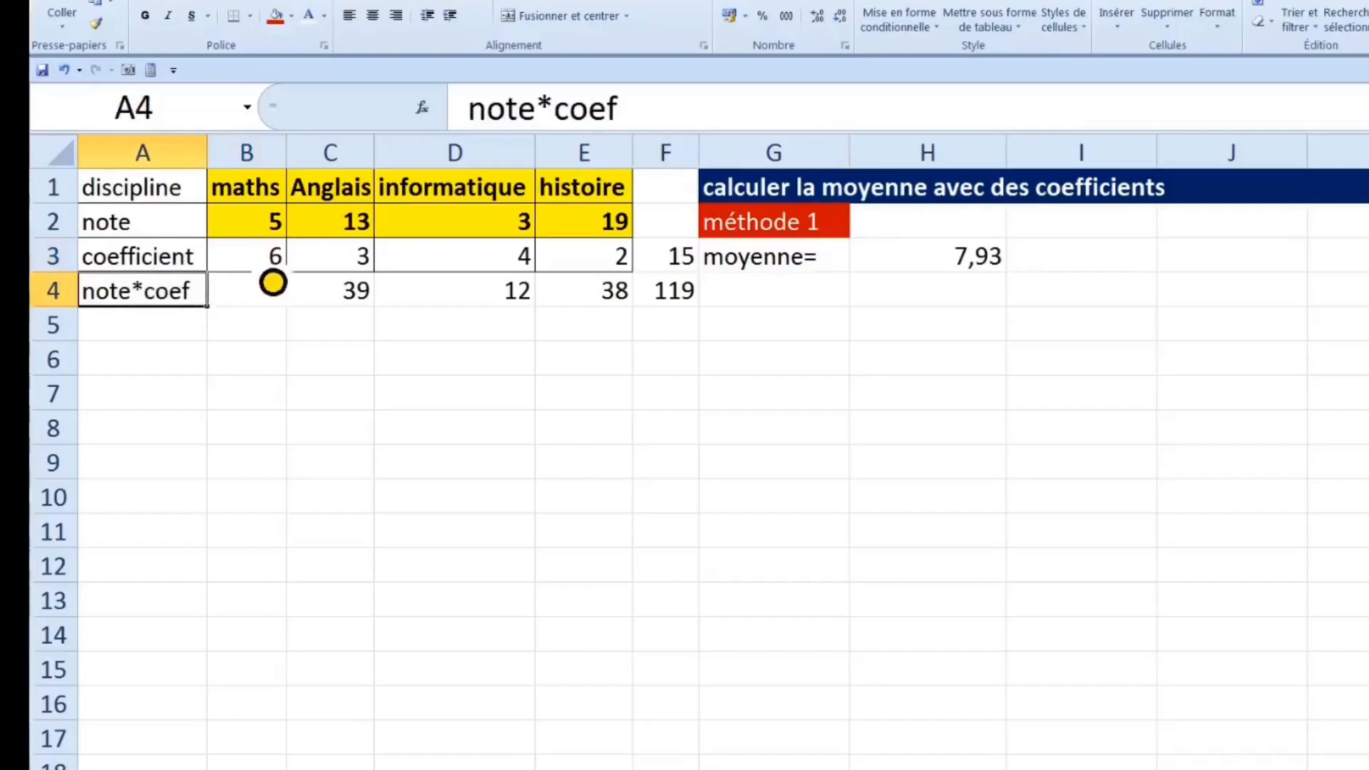
left_click(278, 306)
double_click(258, 302)
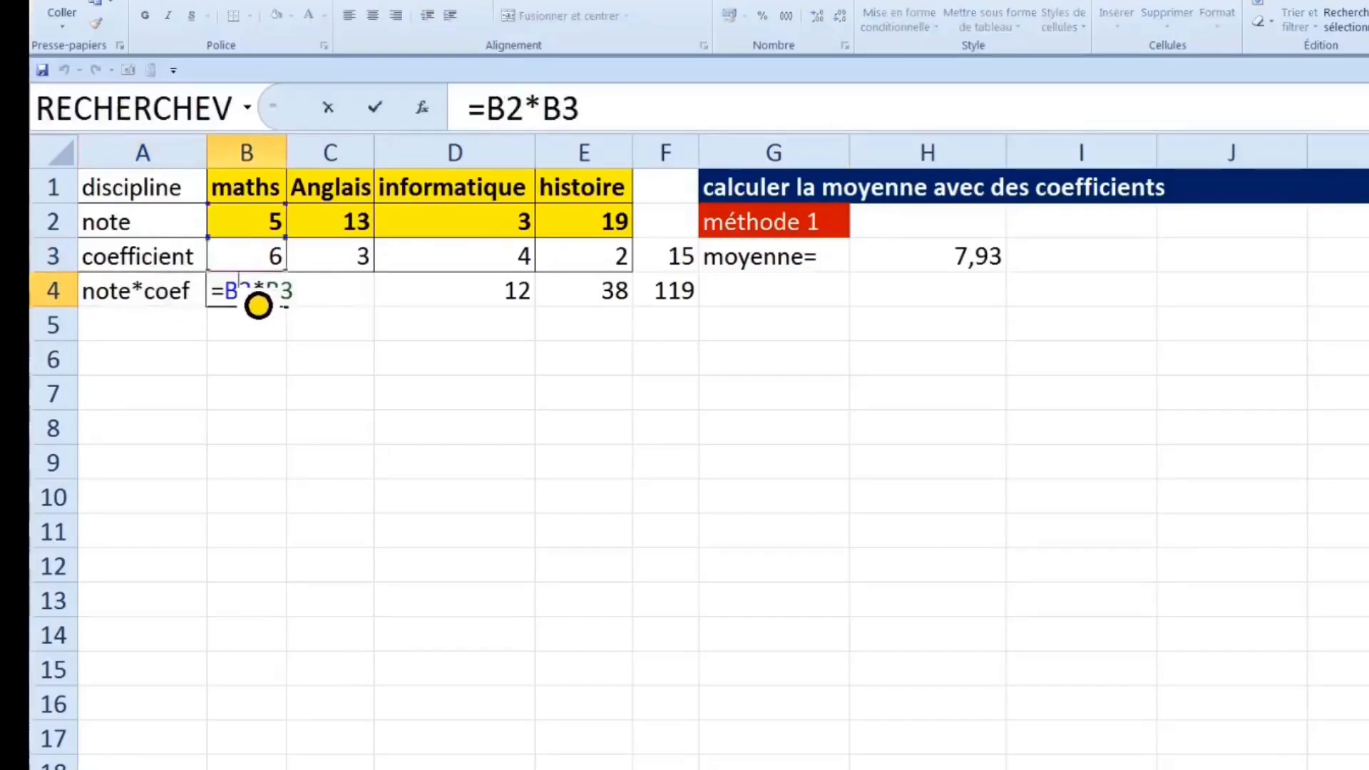
left_click_drag(225, 300, 306, 298)
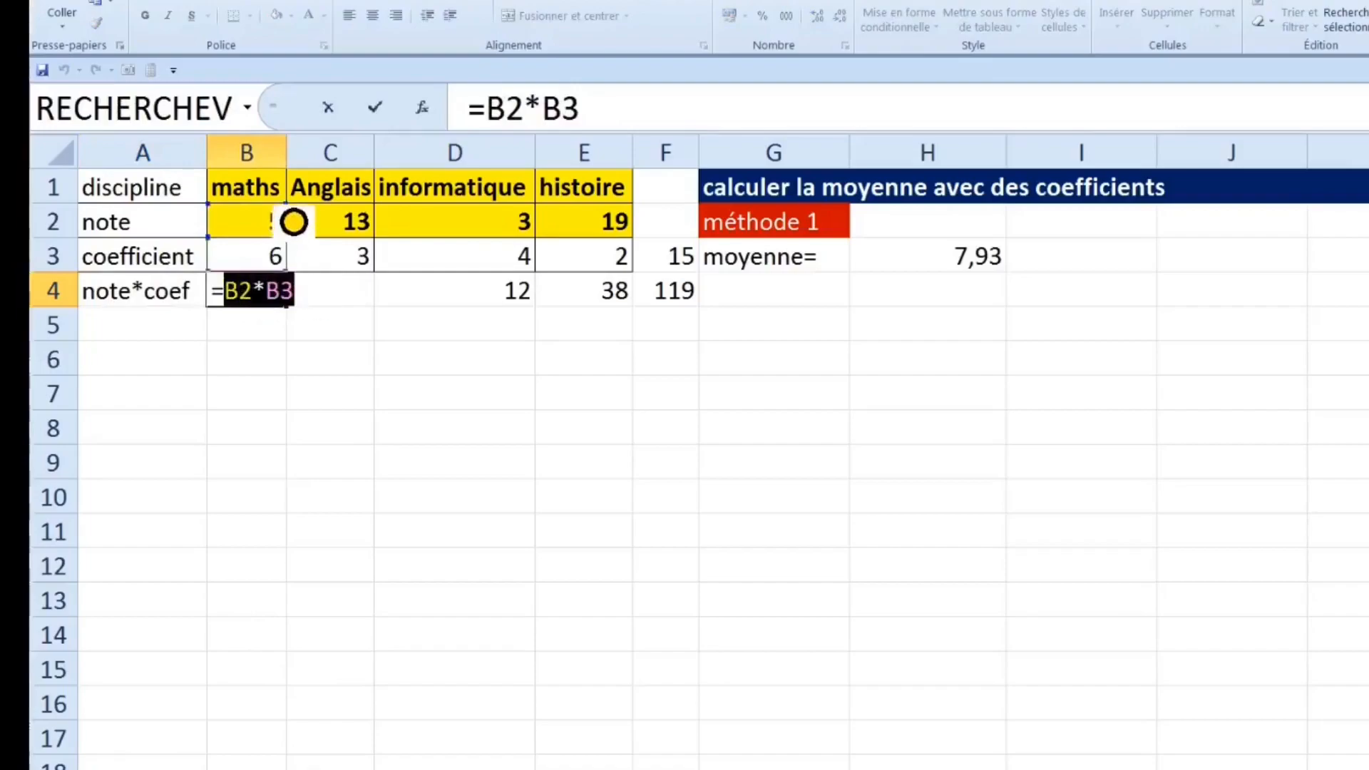
key("Escape")
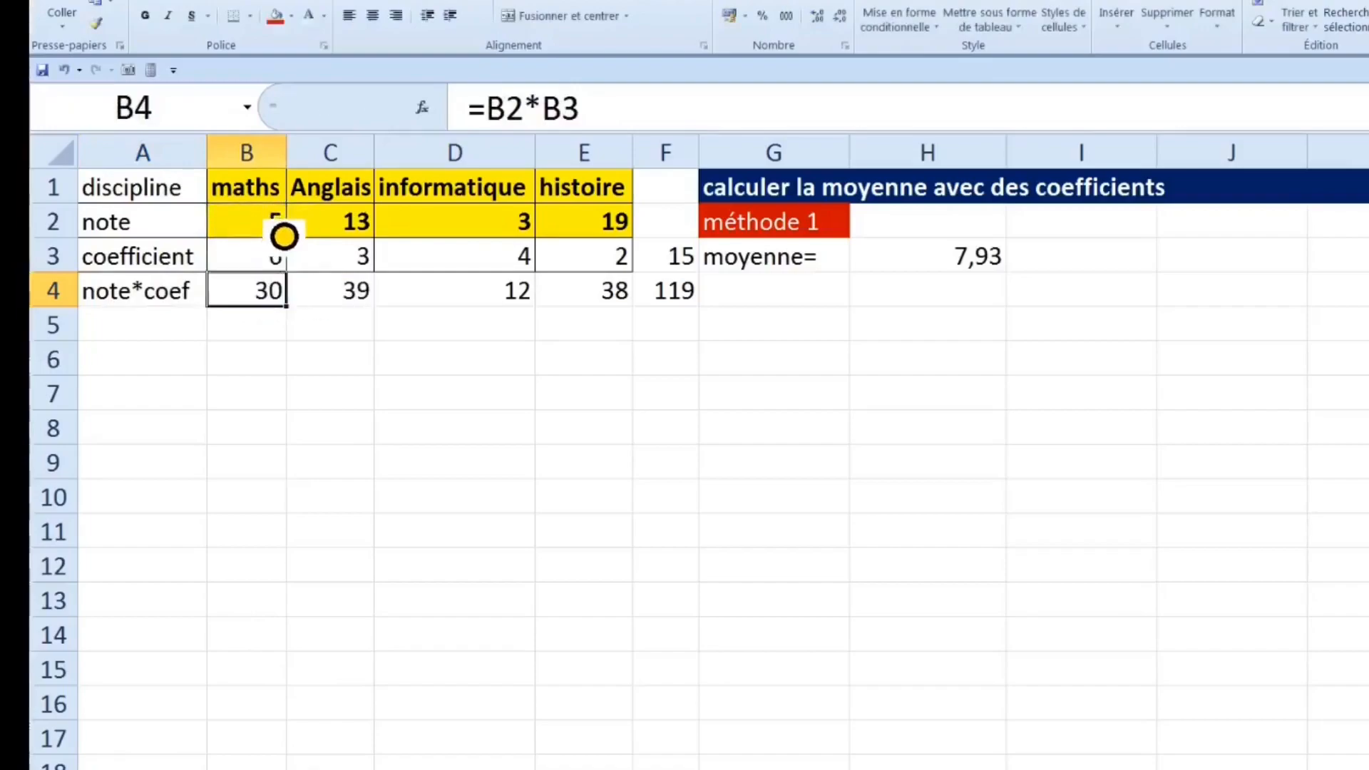
left_click(283, 236)
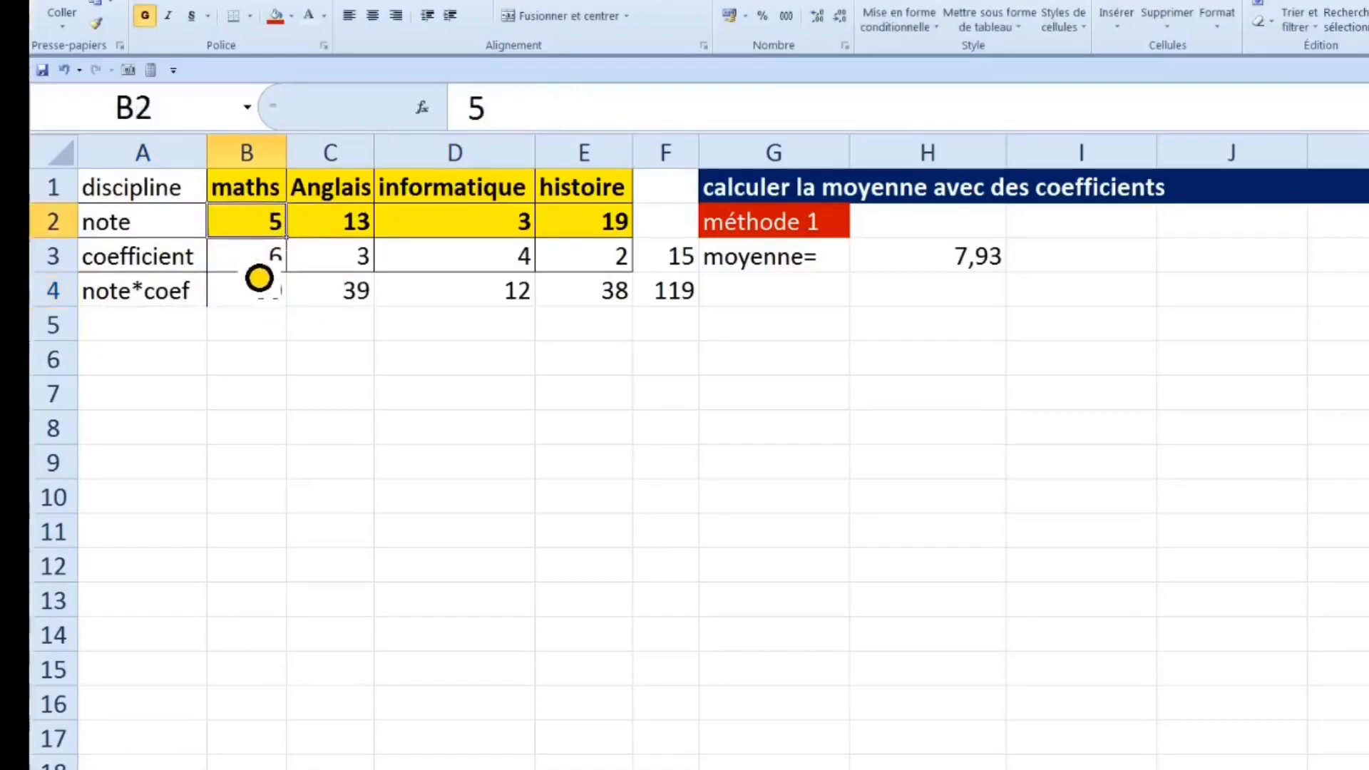
left_click(260, 269)
left_click_drag(278, 223, 282, 269)
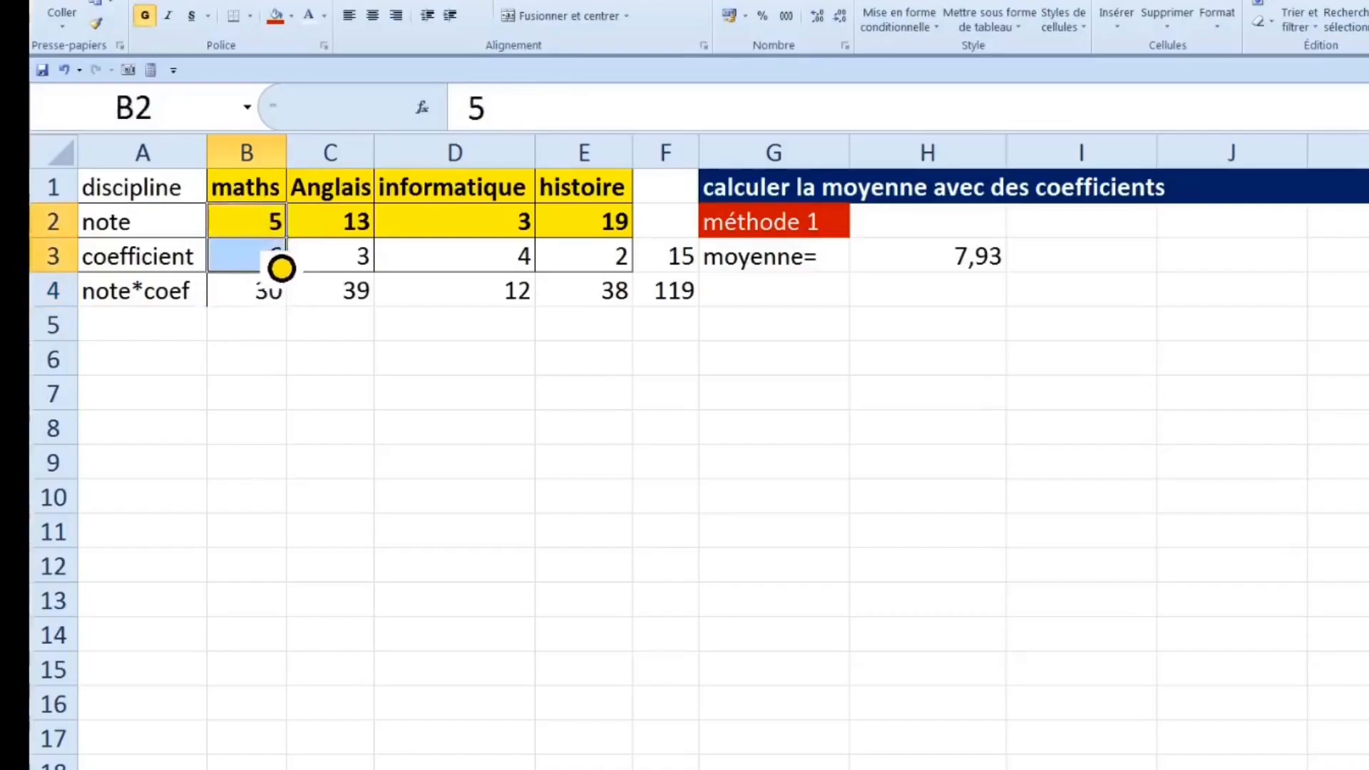
Copy the note*coef formula from B4 across to E4 for the remaining subjects.
left_click(282, 303)
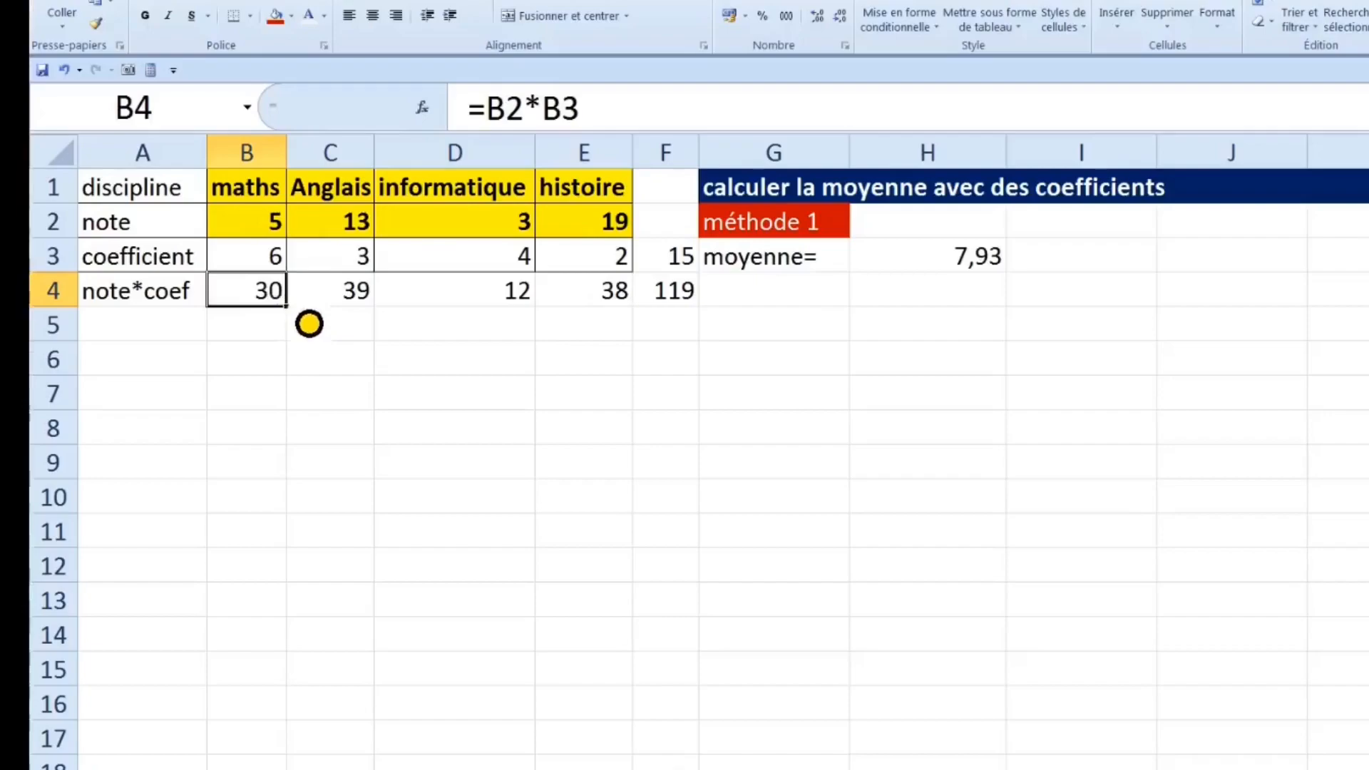
left_click_drag(328, 323, 626, 325)
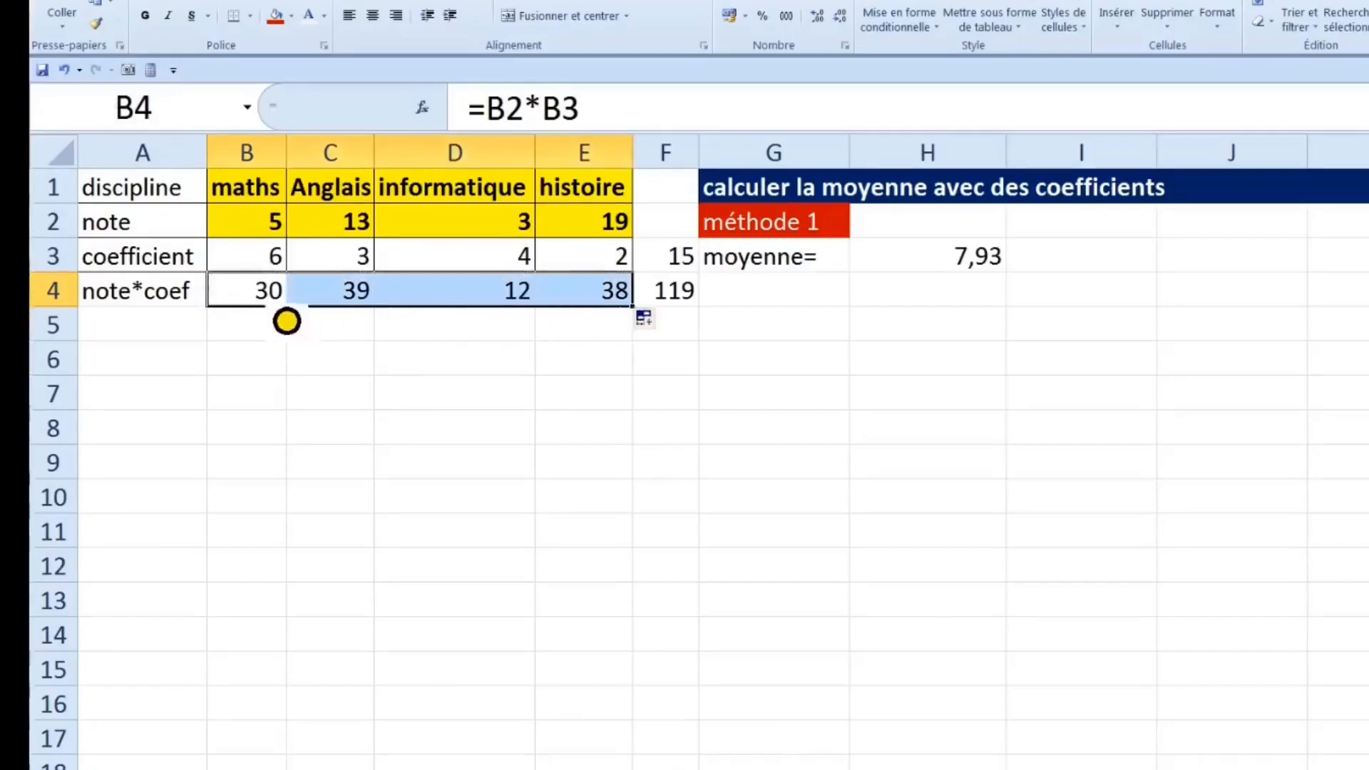
left_click_drag(254, 309, 612, 313)
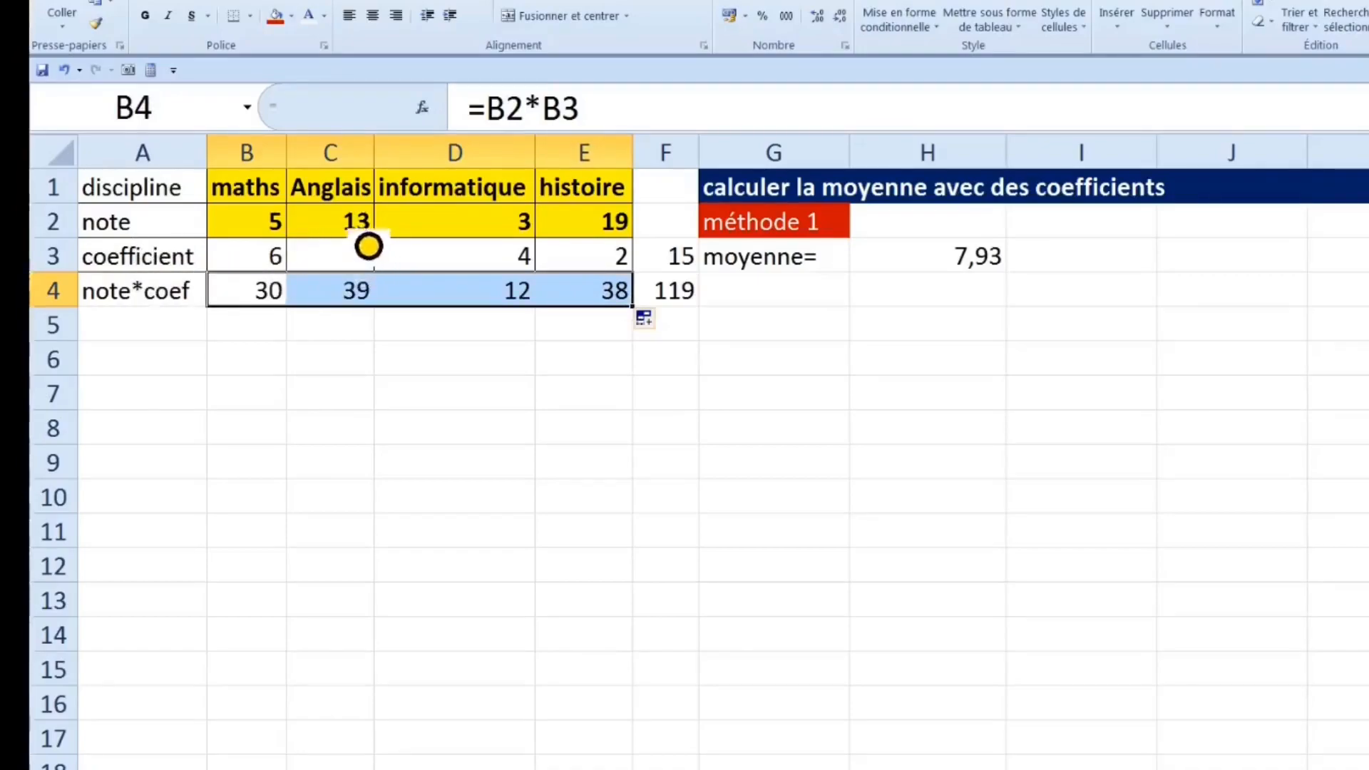
Review the coefficient and discipline rows, and check the note*coef formula of each subject in row 4.
left_click(291, 265)
left_click_drag(144, 270, 417, 277)
left_click_drag(163, 191, 583, 206)
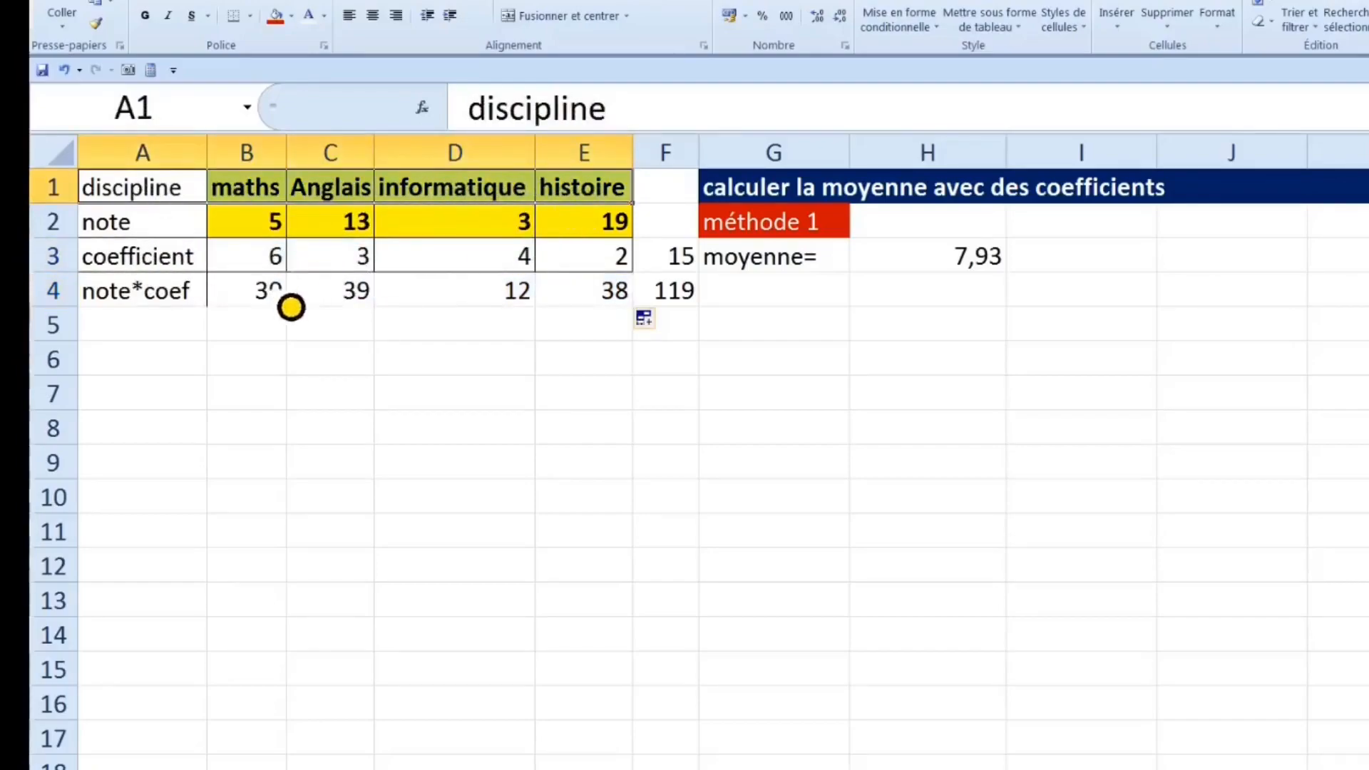
left_click(276, 303)
left_click(371, 304)
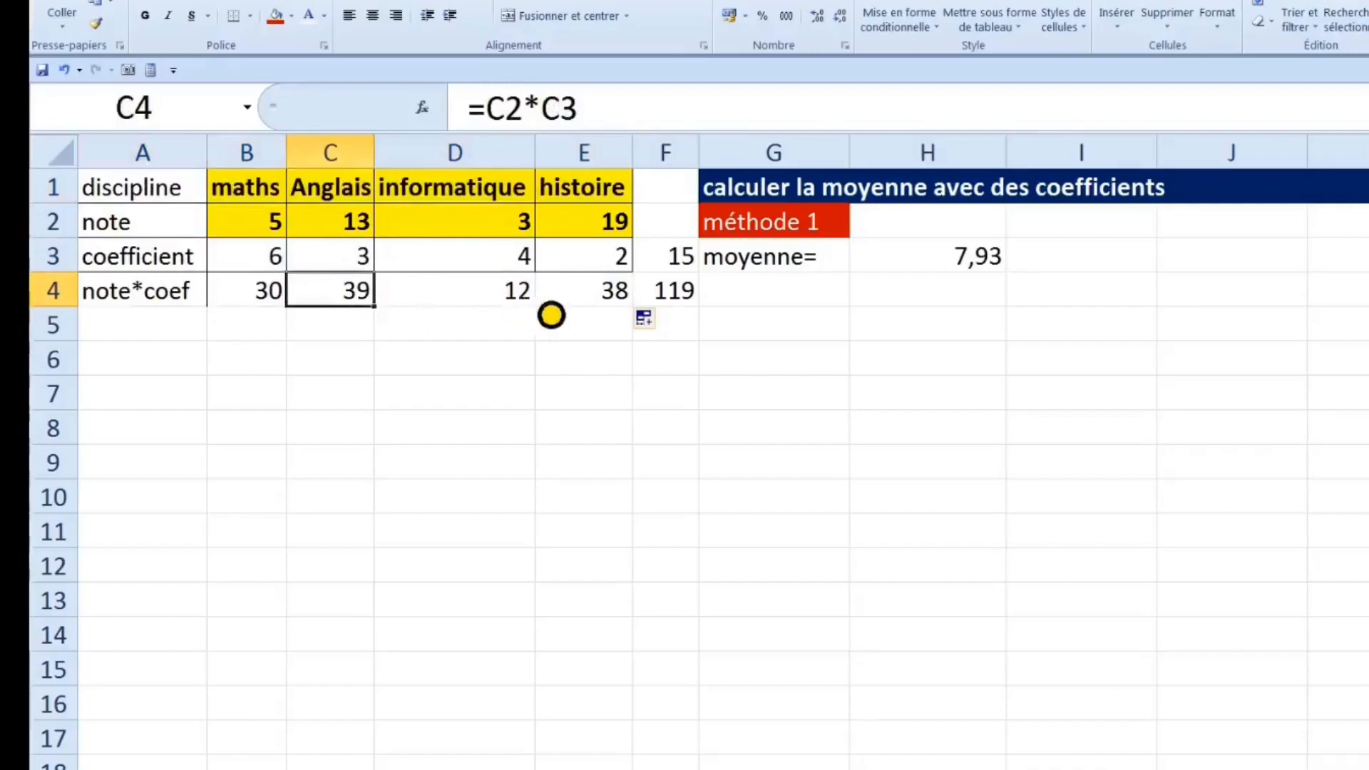
left_click(531, 305)
left_click(601, 305)
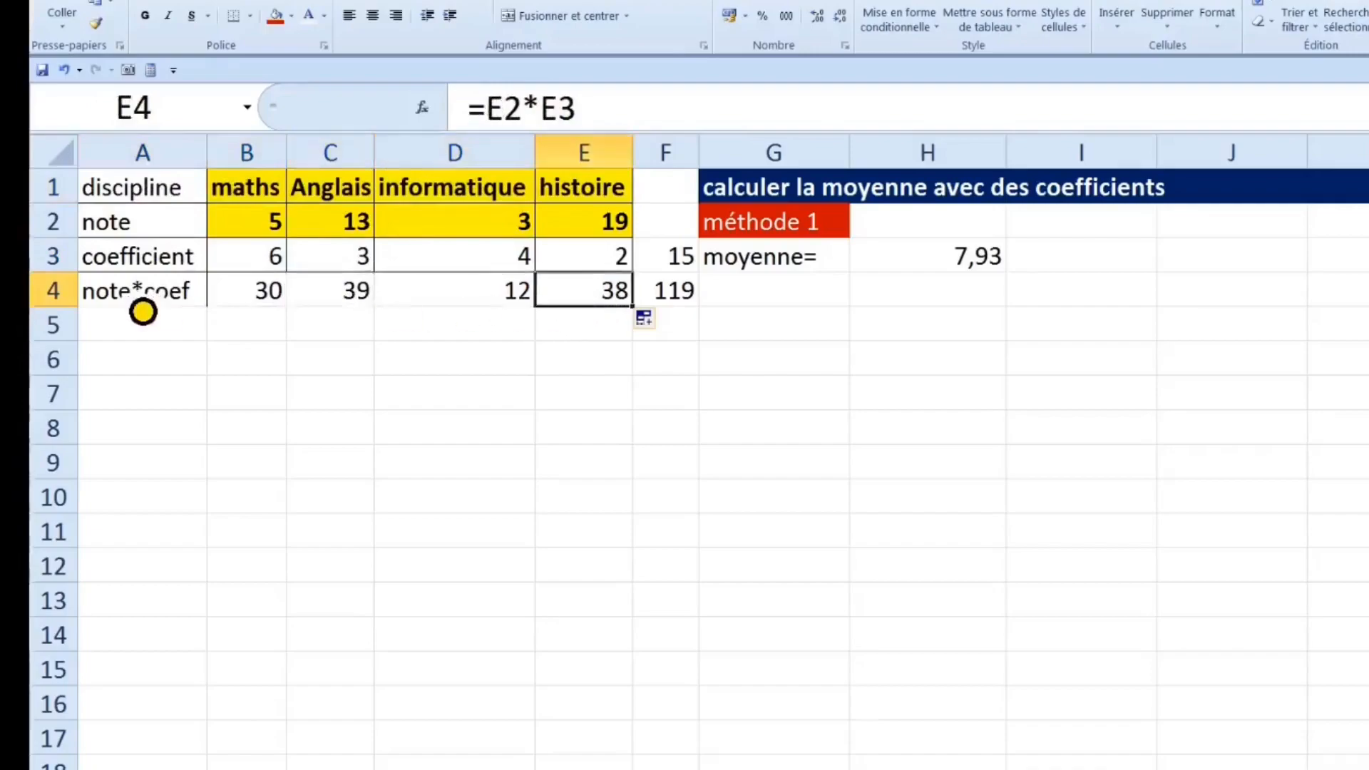
left_click_drag(174, 307, 613, 306)
Inspect the SOMME formula in F4 that totals the note*coef row, dismissing the Windows colour scheme prompt.
left_click(686, 307)
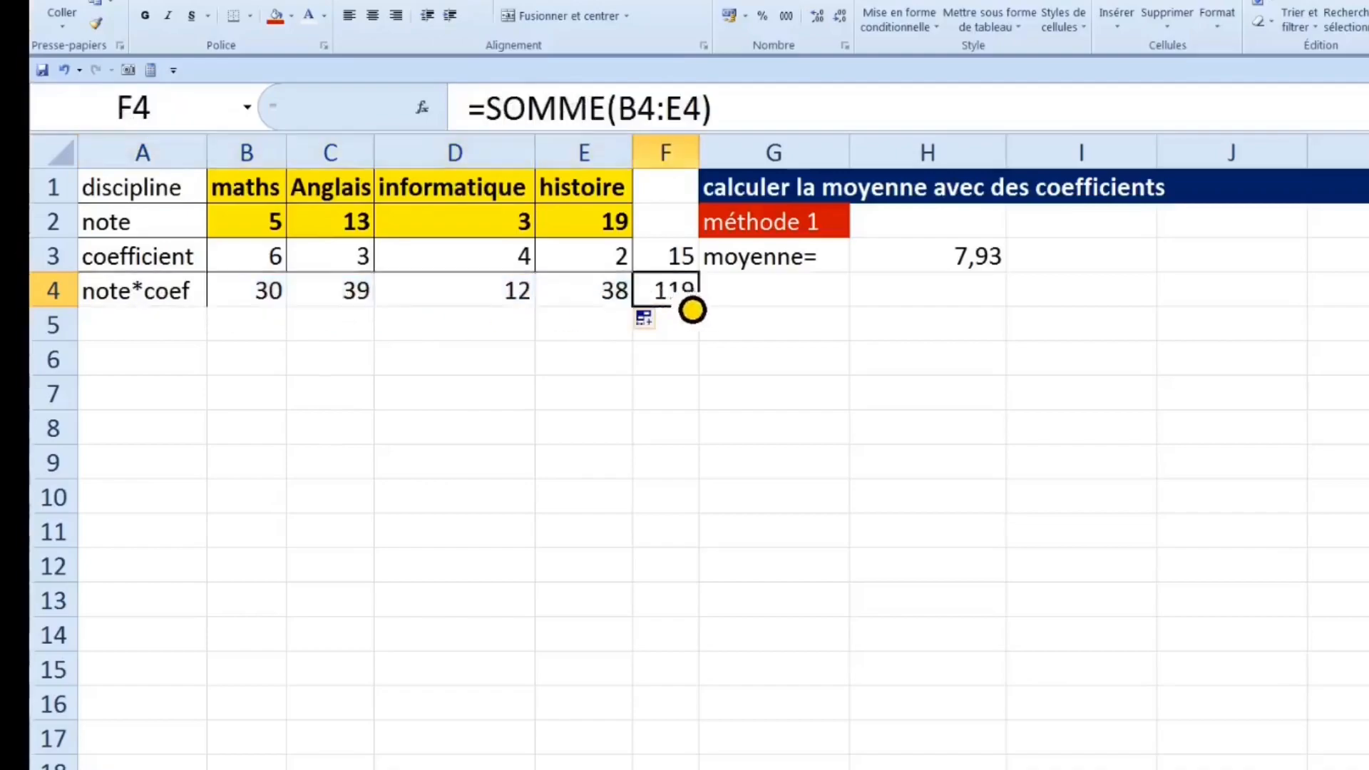
double_click(691, 307)
left_click_drag(651, 306, 833, 304)
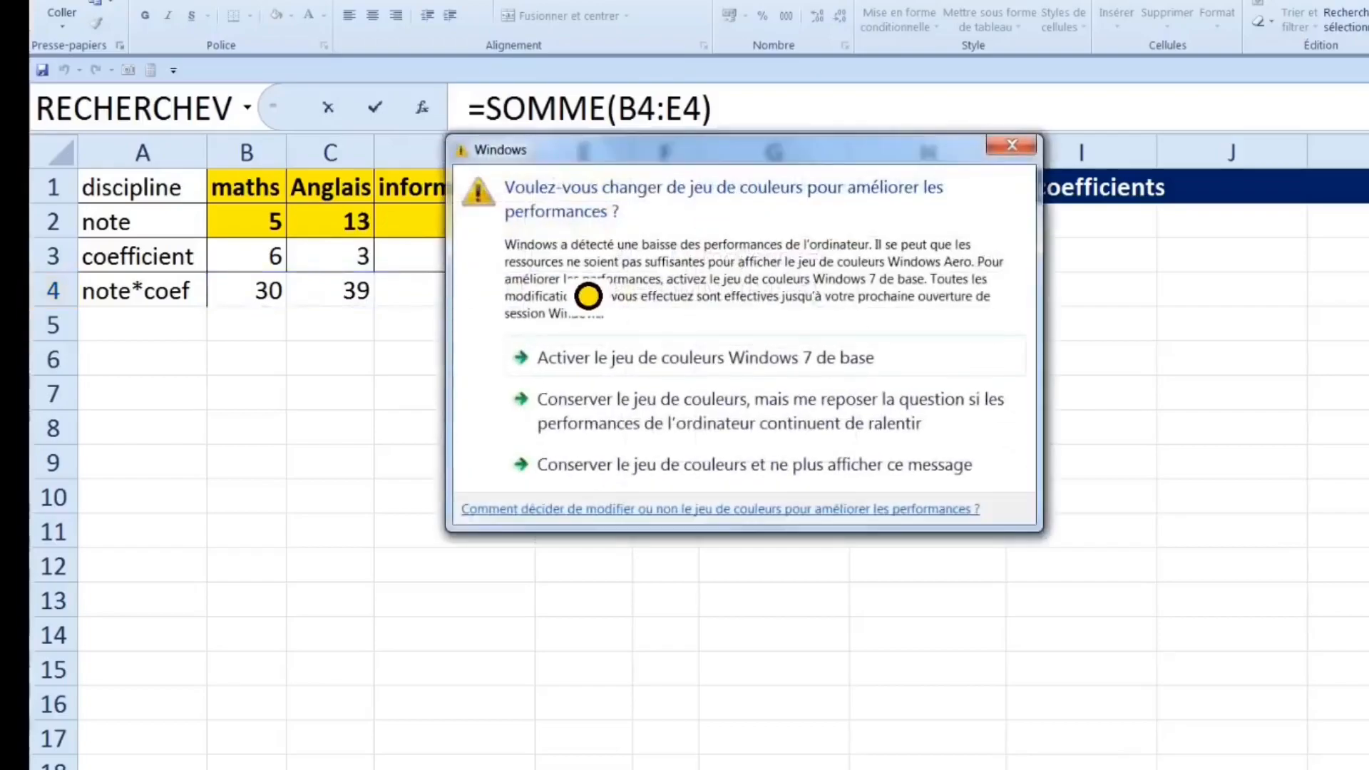
left_click(1011, 147)
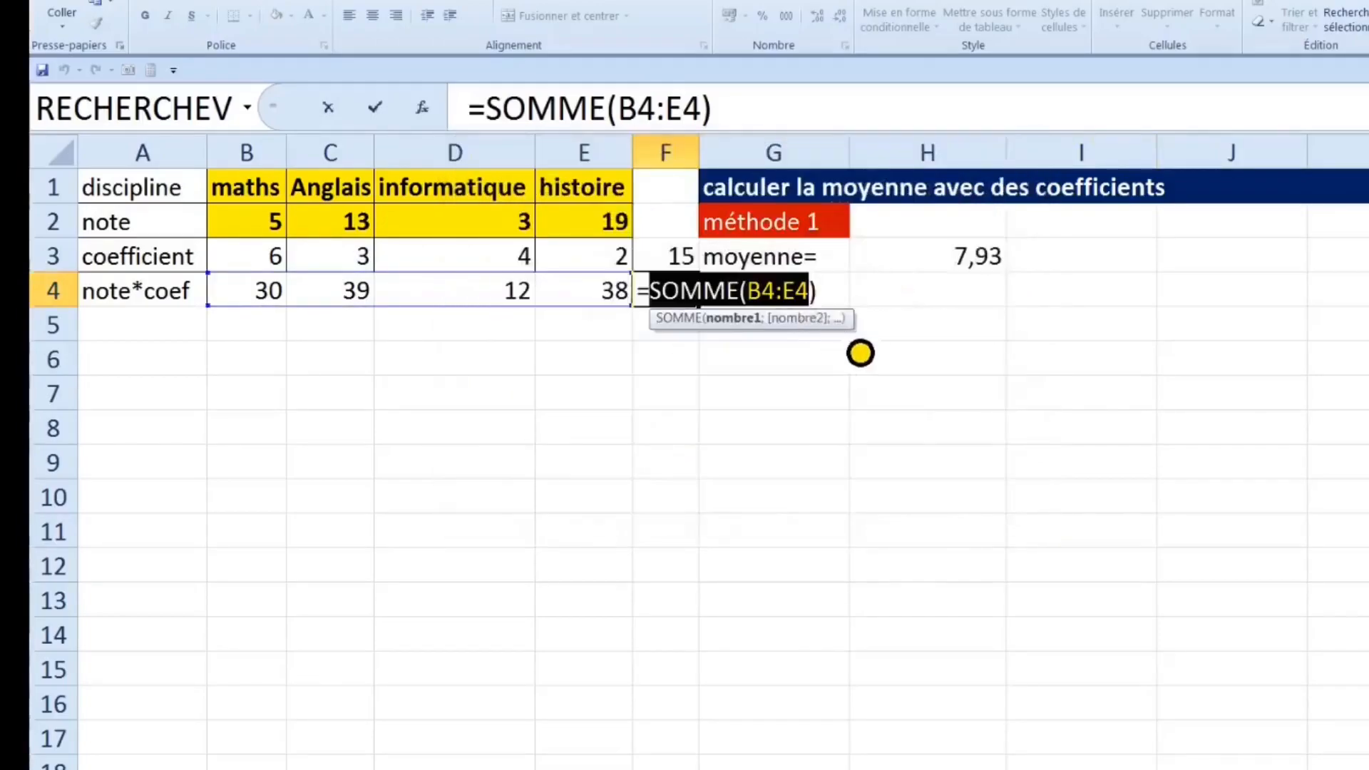
key("Return")
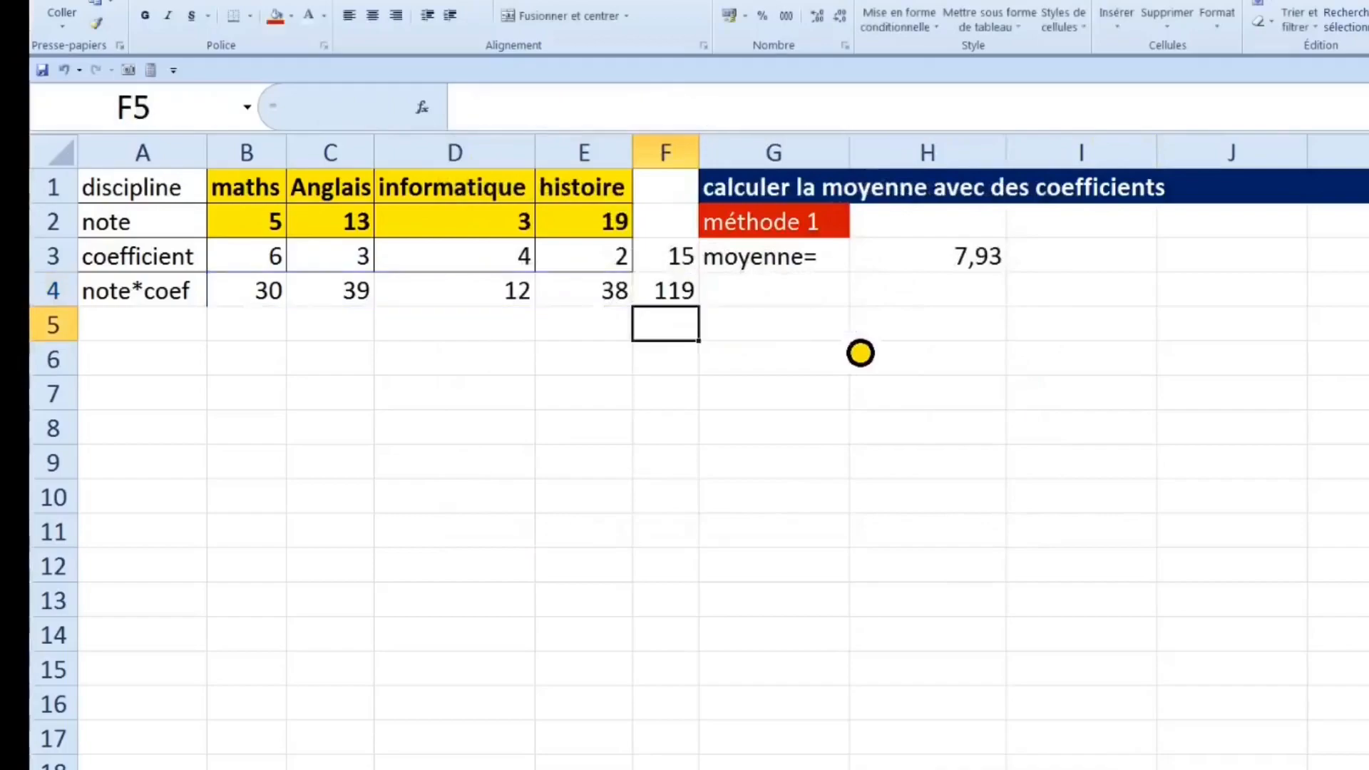
left_click(695, 302)
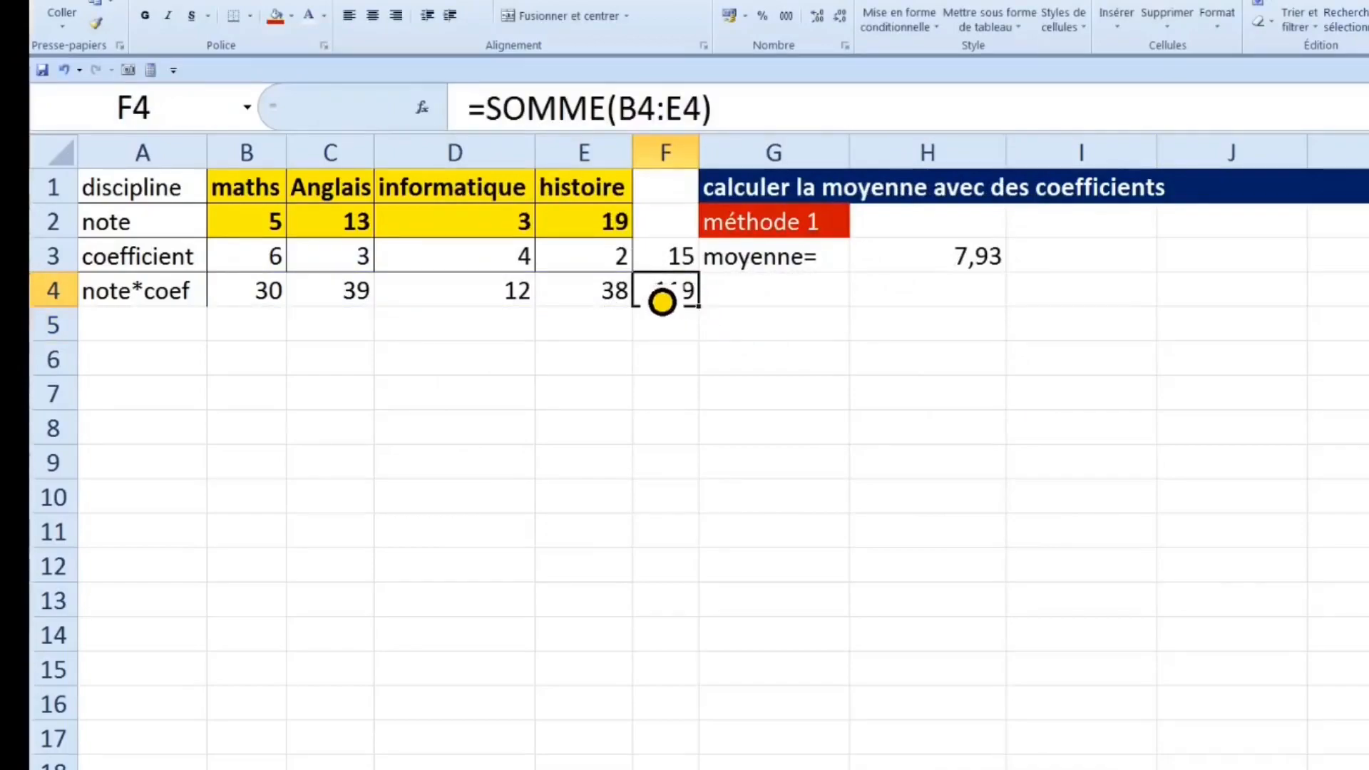
Inspect the coefficients in B3:E3 and the SOMME formula in F3 that totals them, leaving it unmodified.
left_click(278, 269)
left_click_drag(278, 270, 624, 264)
left_click(688, 273)
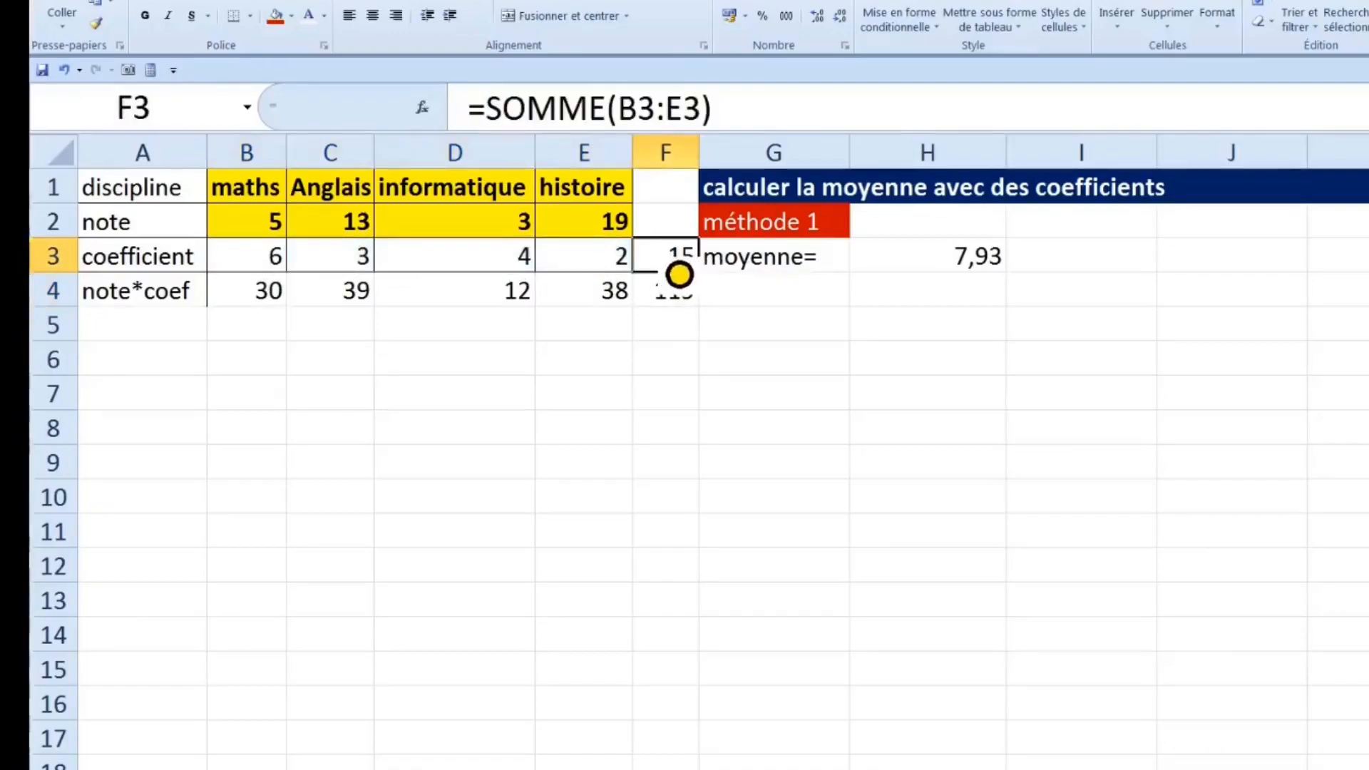
double_click(679, 274)
left_click_drag(638, 268, 838, 273)
key("Escape")
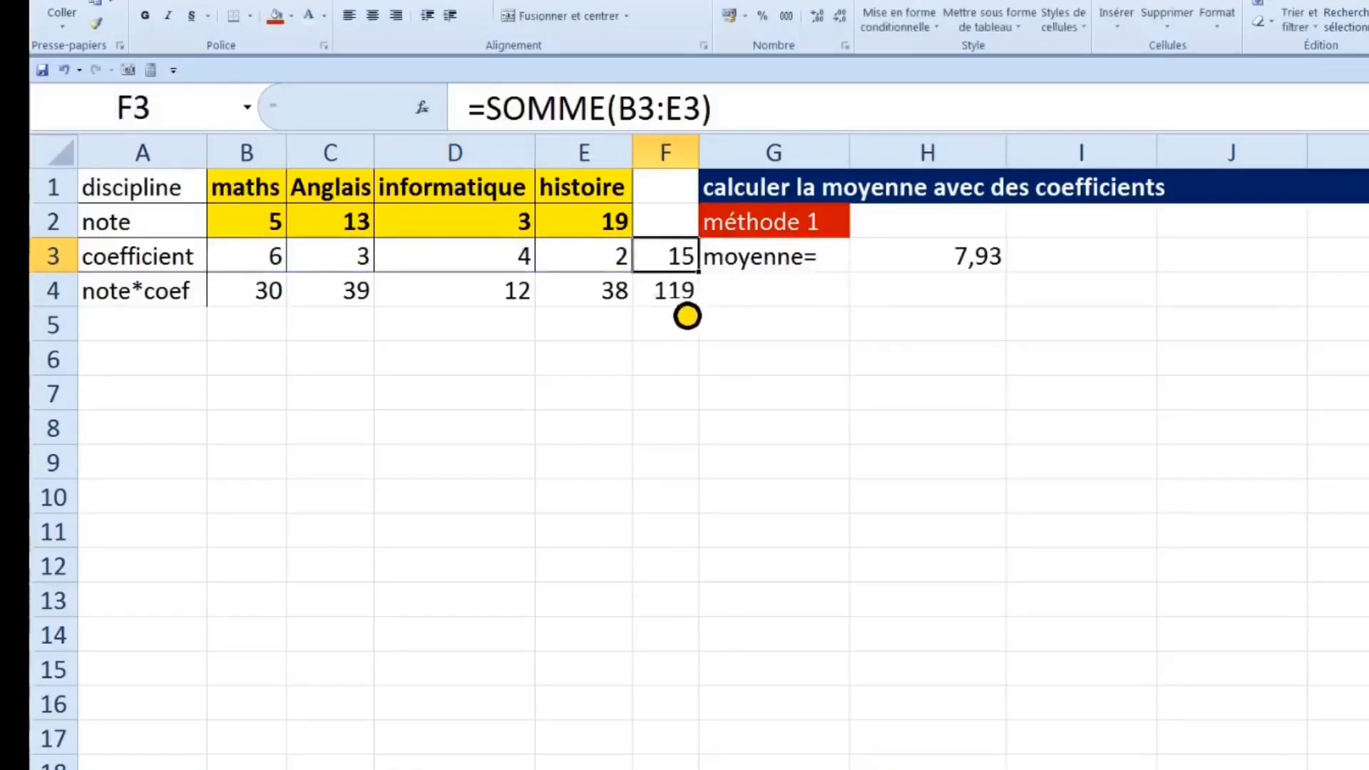
Inspect the weighted average formula in H3 beside the moyenne= label.
left_click(806, 271)
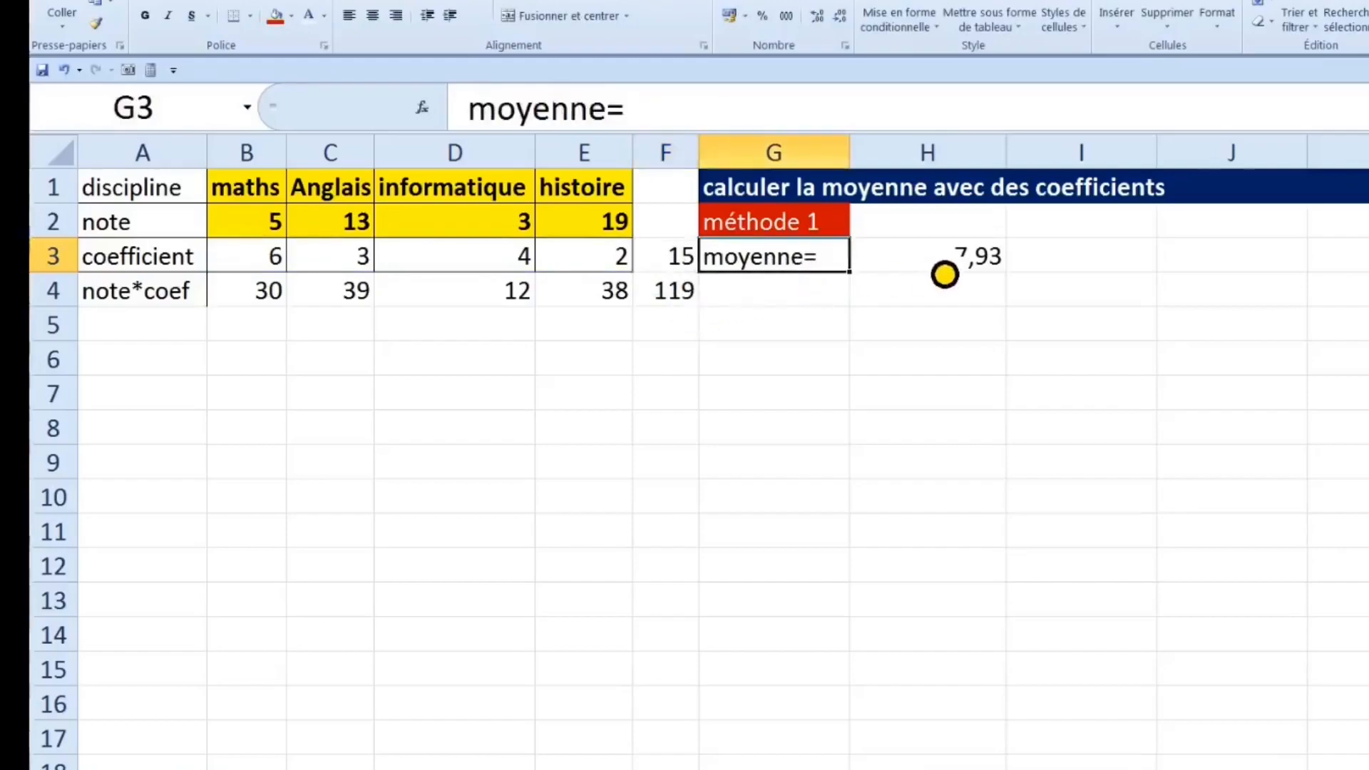
double_click(942, 271)
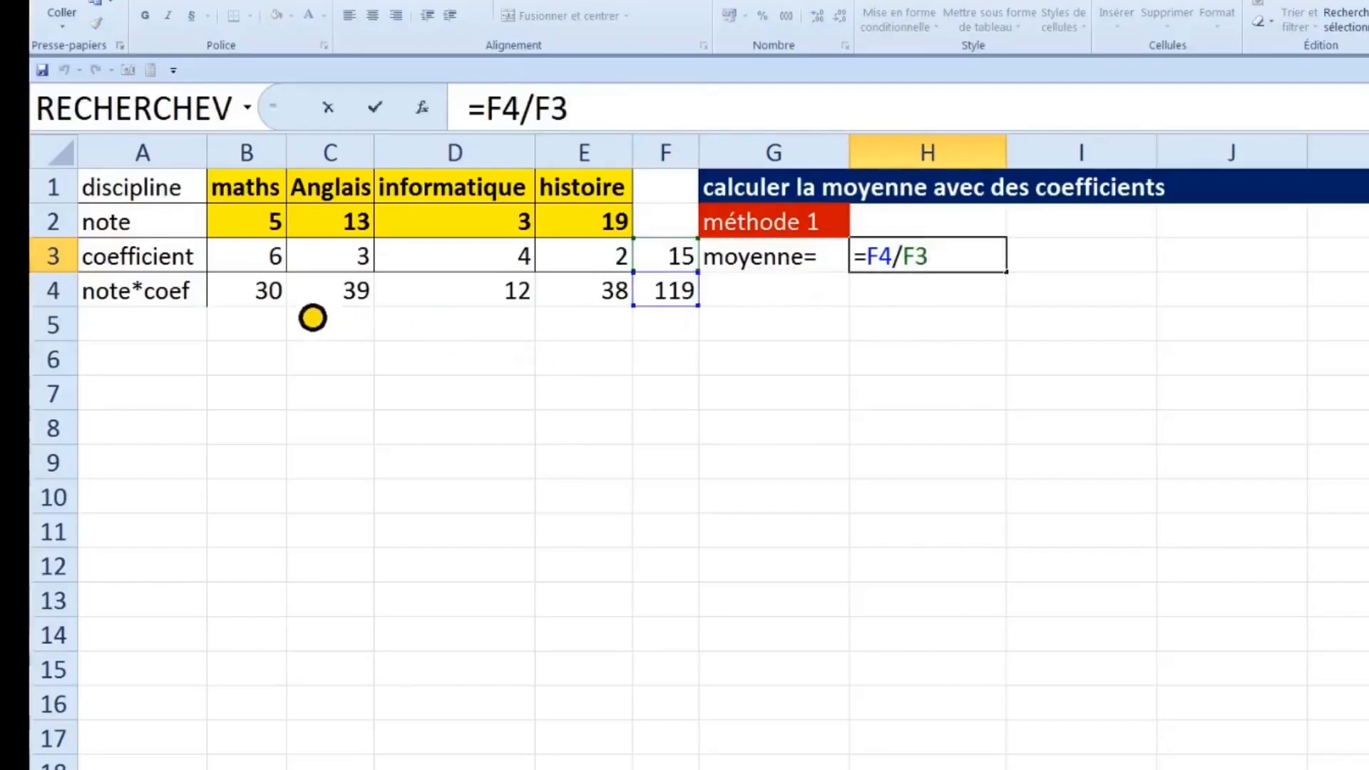
key("ctrl+Return")
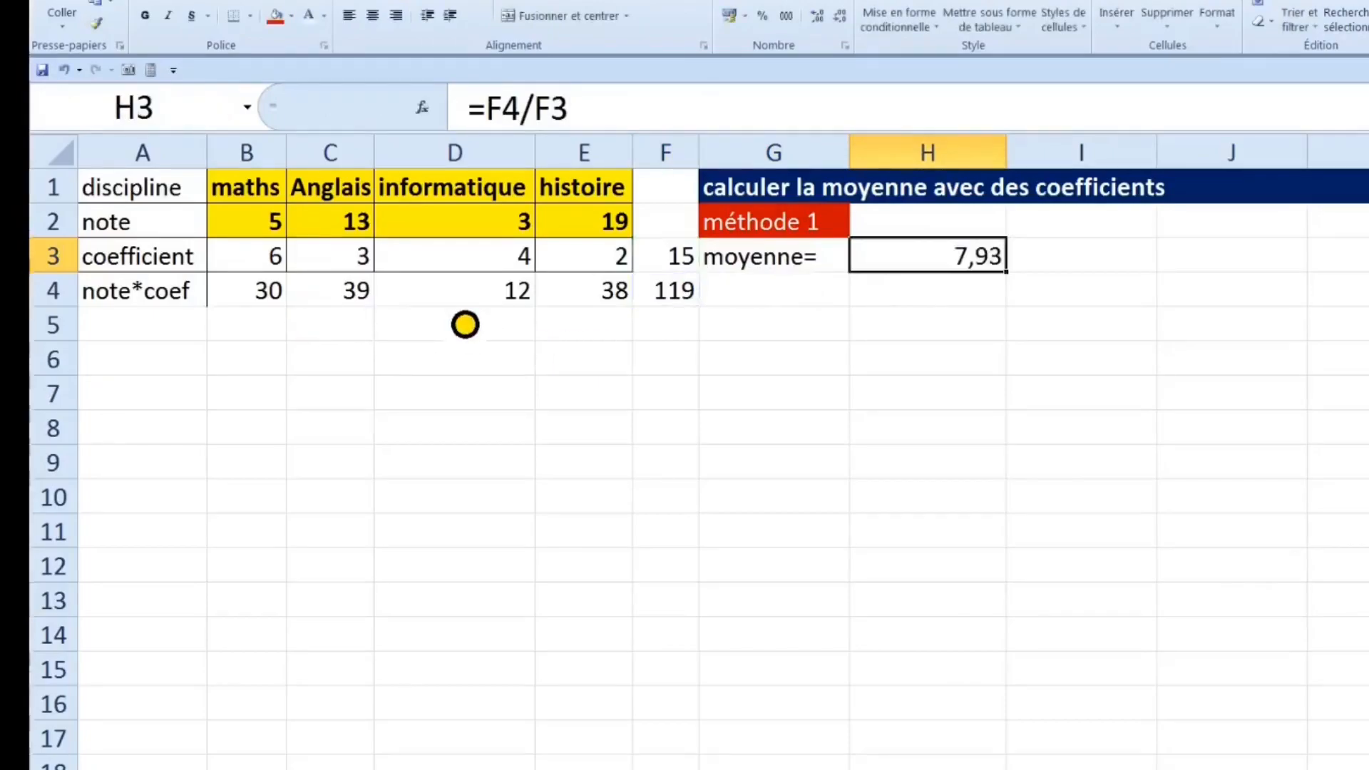
Fill the note*coef total in F4 with the standard light green colour.
left_click(681, 297)
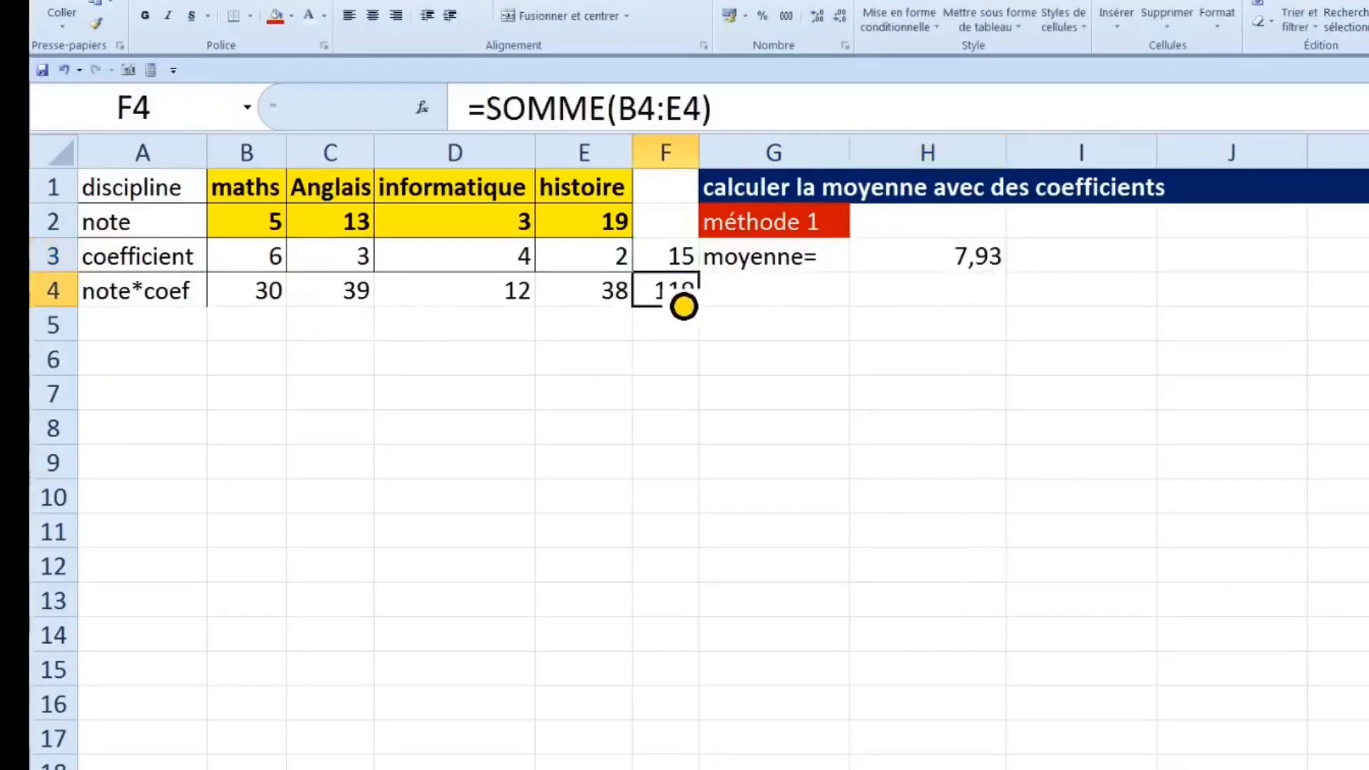
left_click(292, 16)
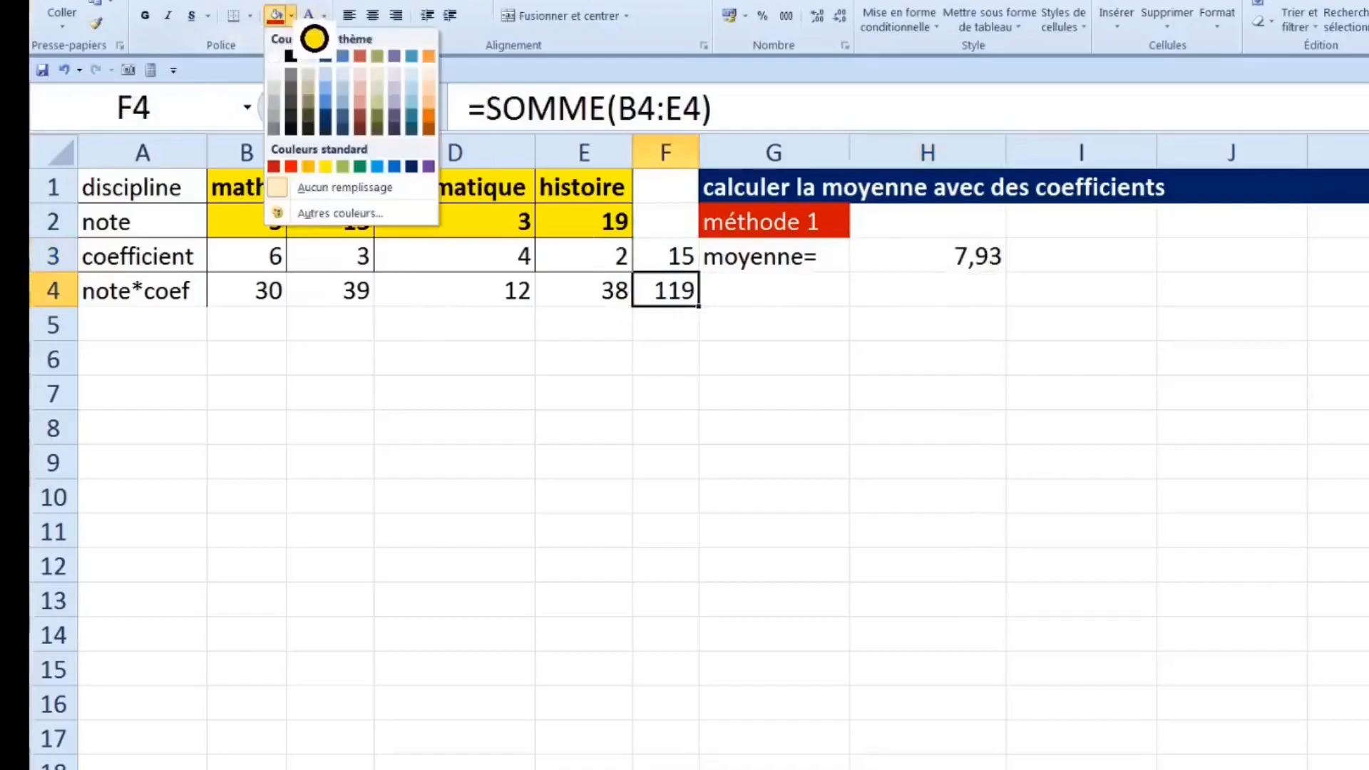
left_click(343, 166)
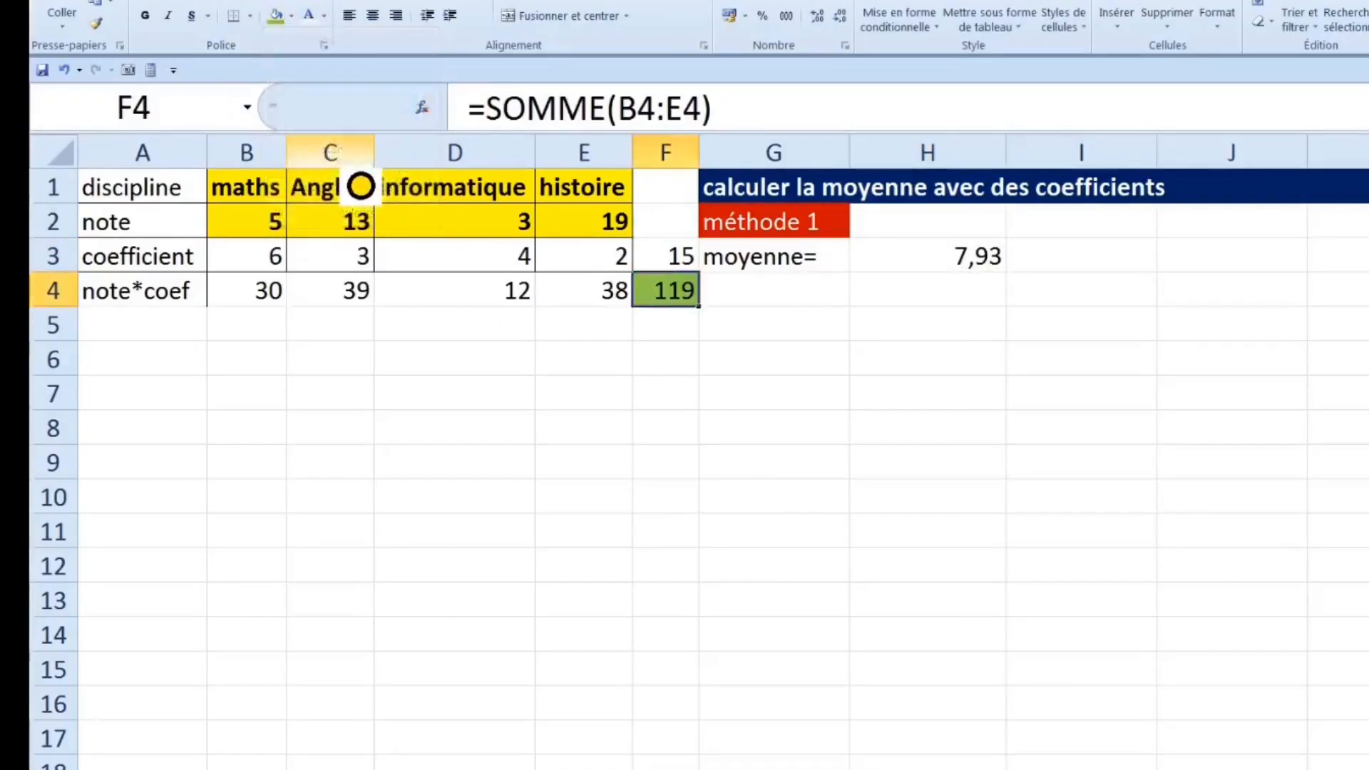
Fill the coefficient total in F3 with the standard blue colour.
left_click(686, 265)
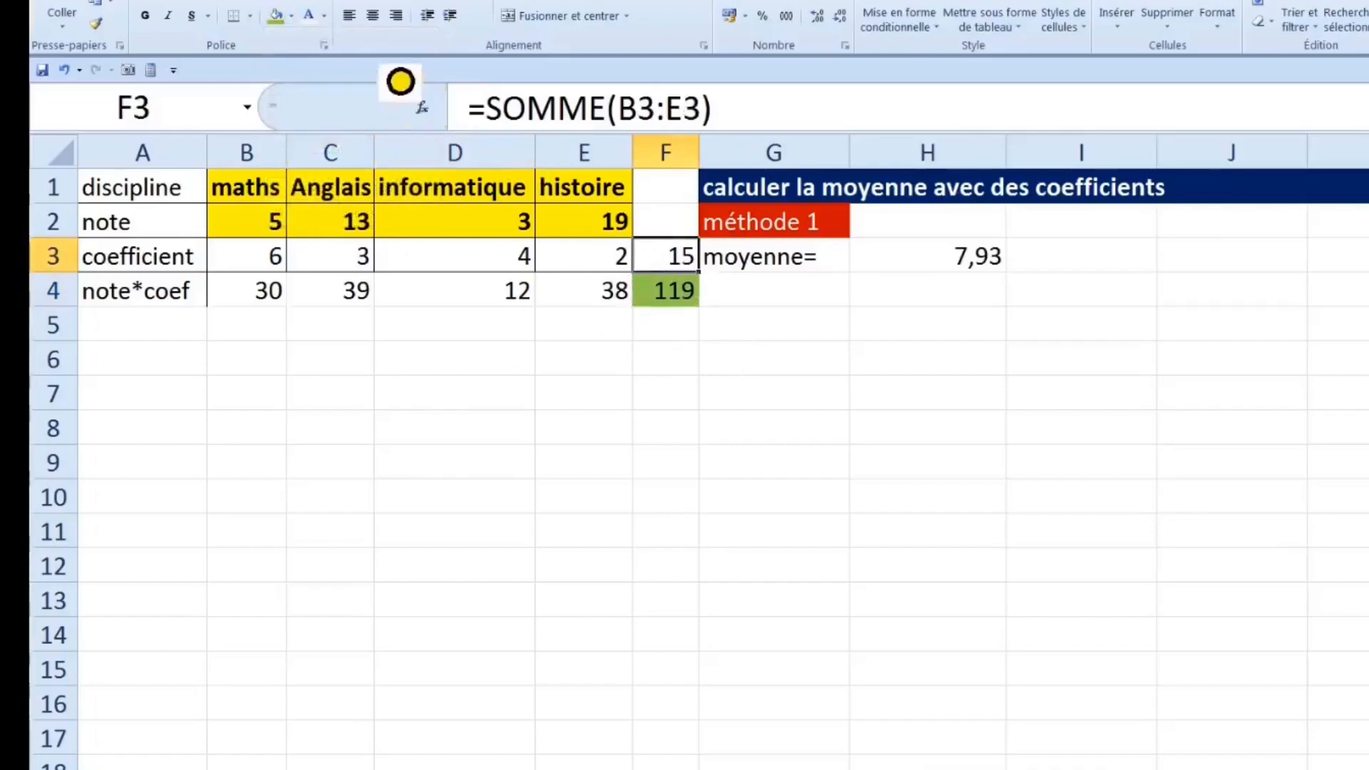
left_click(291, 16)
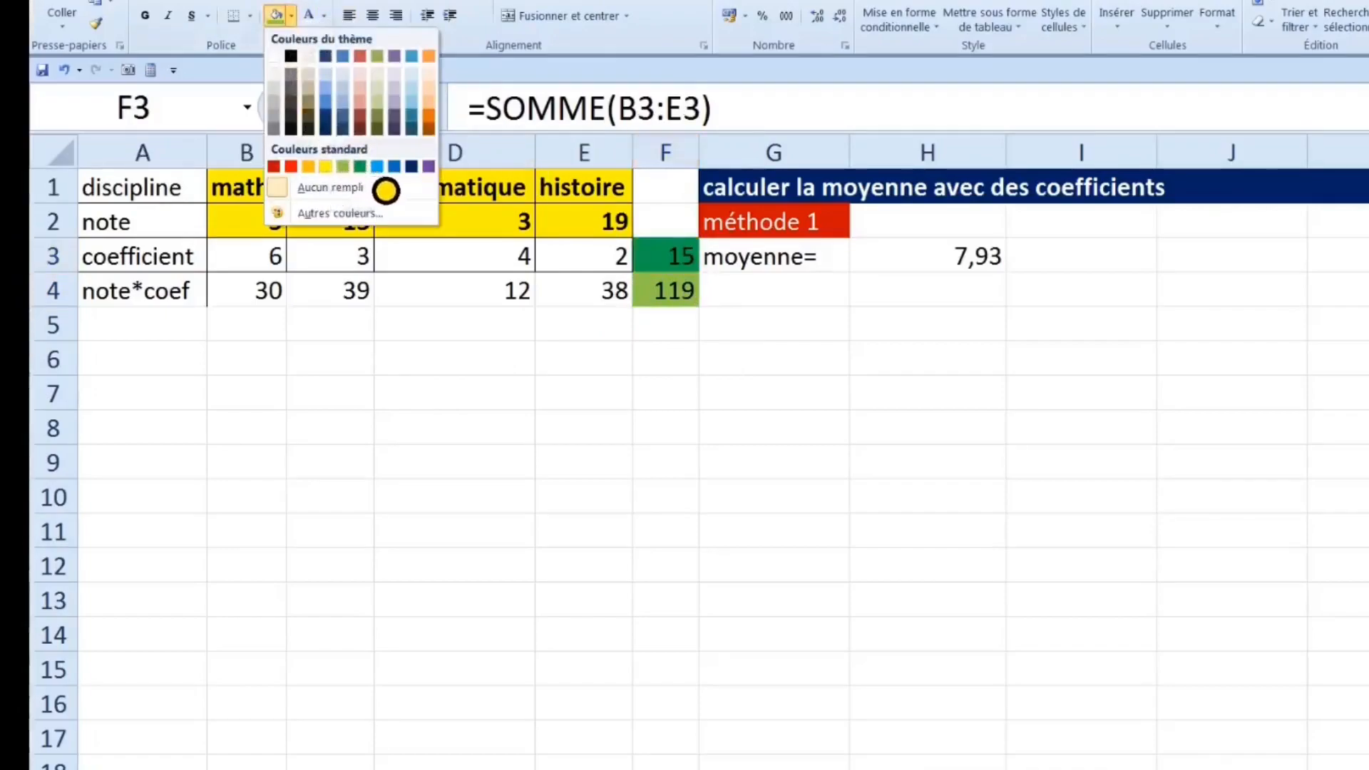
left_click(394, 166)
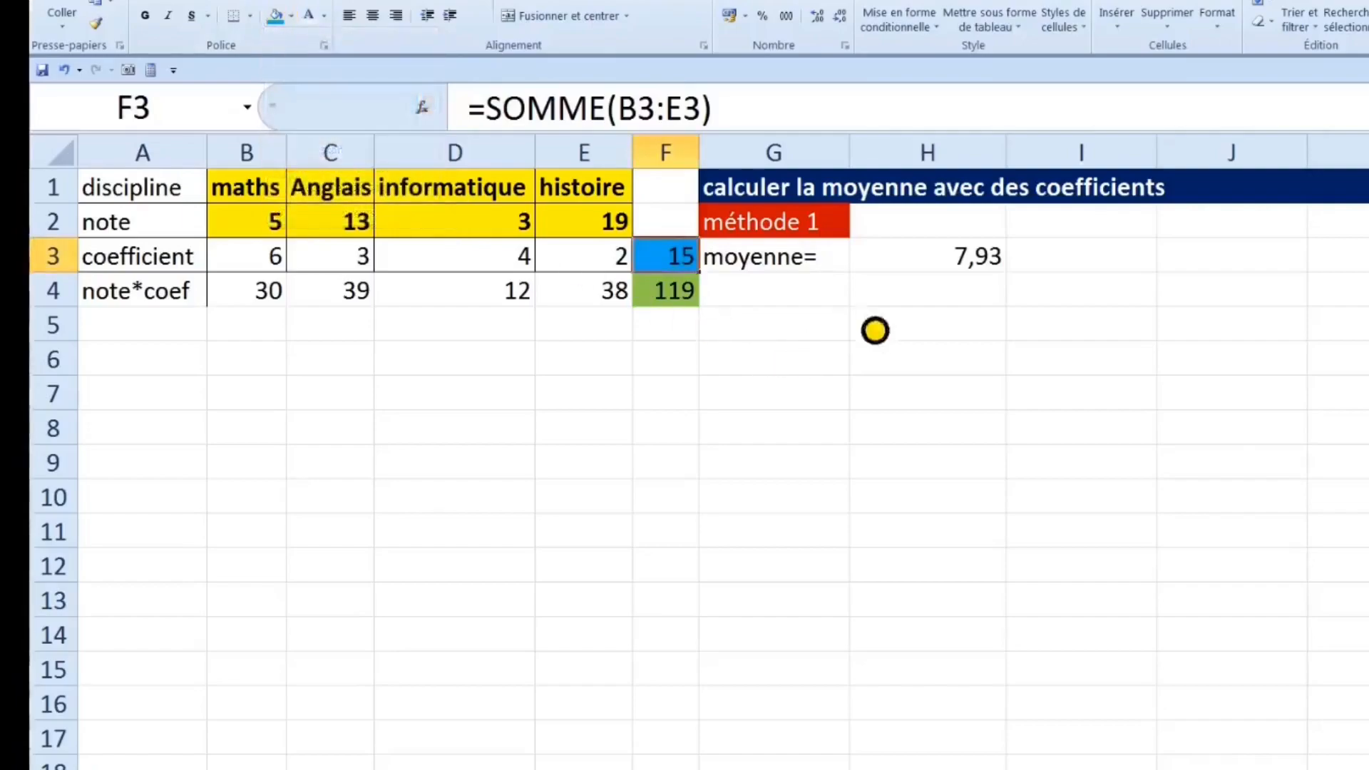
Set the maths note in B2 to 16.
left_click(693, 299)
left_click(688, 260)
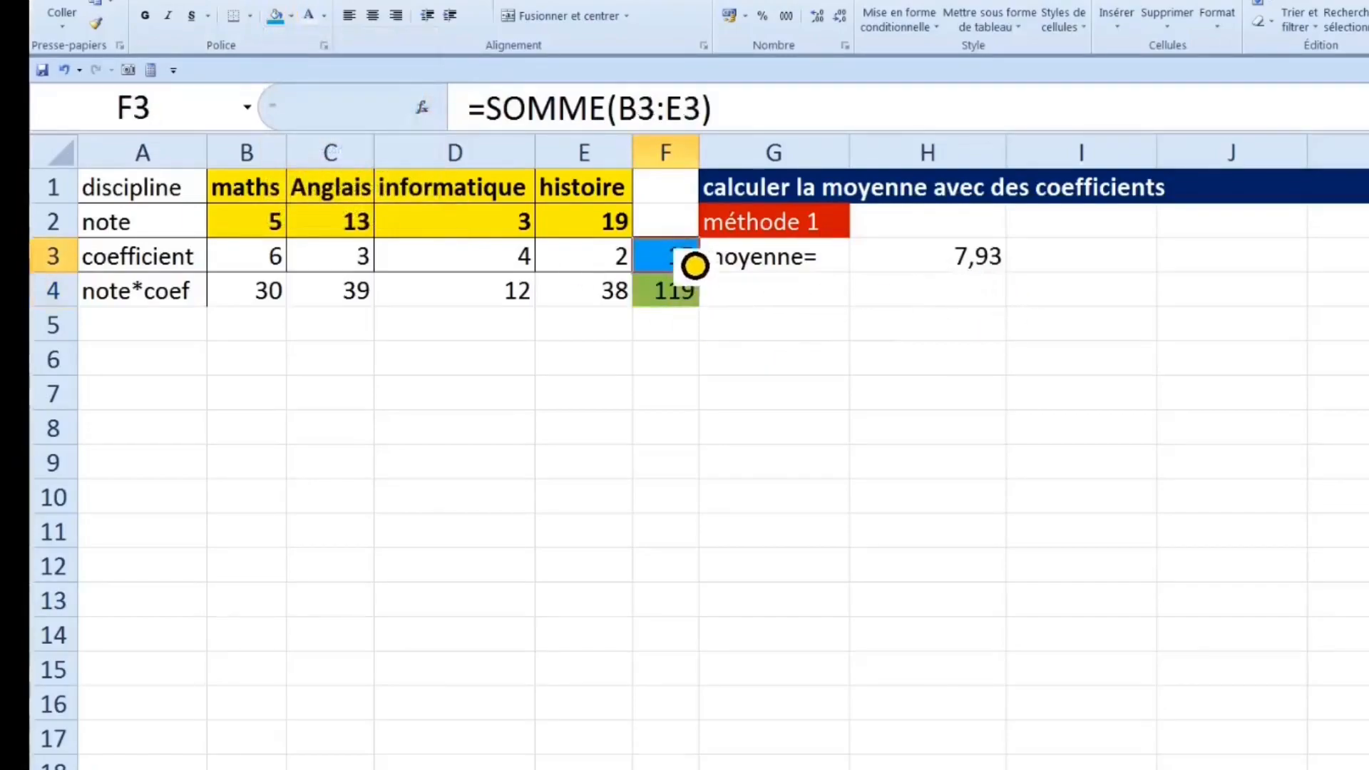
left_click(281, 232)
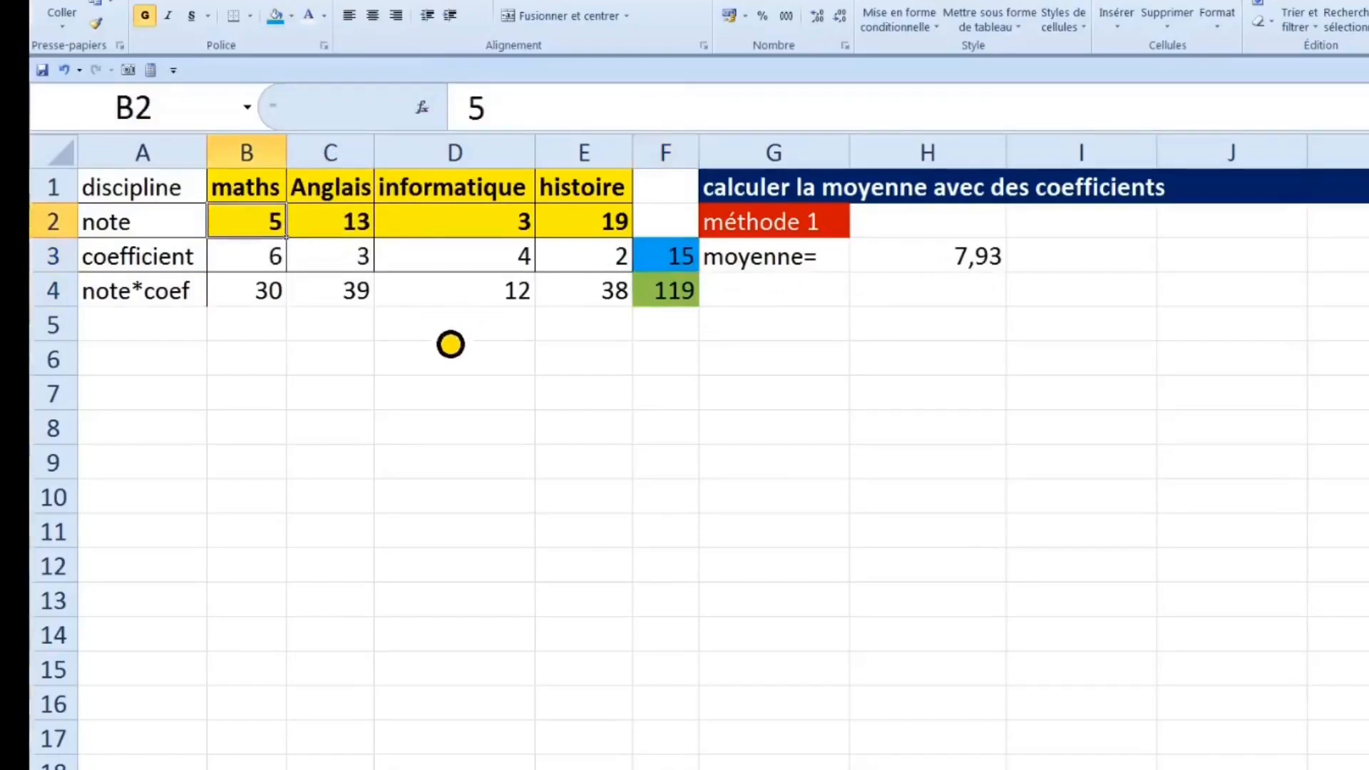
type("16")
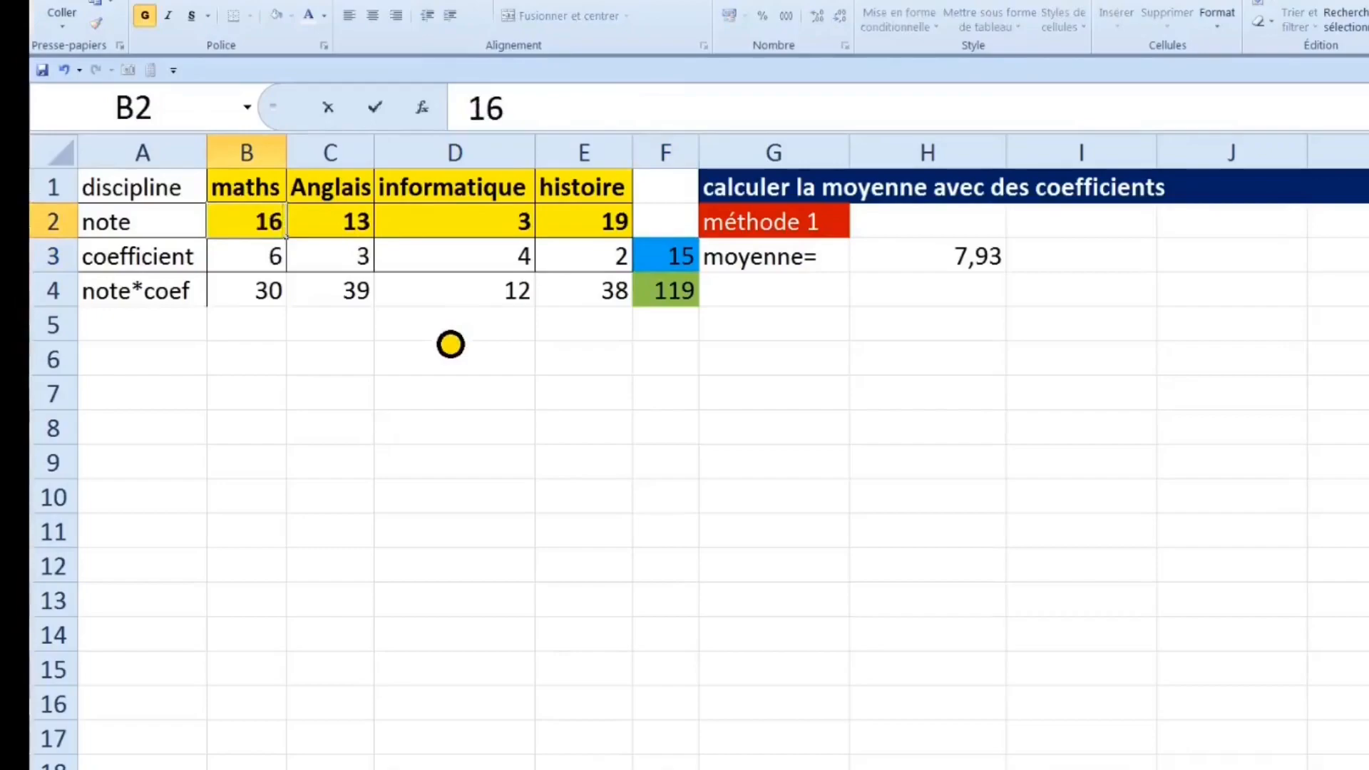
key("Return")
Examine the note*coef total in F4 and the coefficients in B3:E3 with their total in F3, dismissing the Windows colour scheme prompt.
left_click_drag(695, 267, 709, 313)
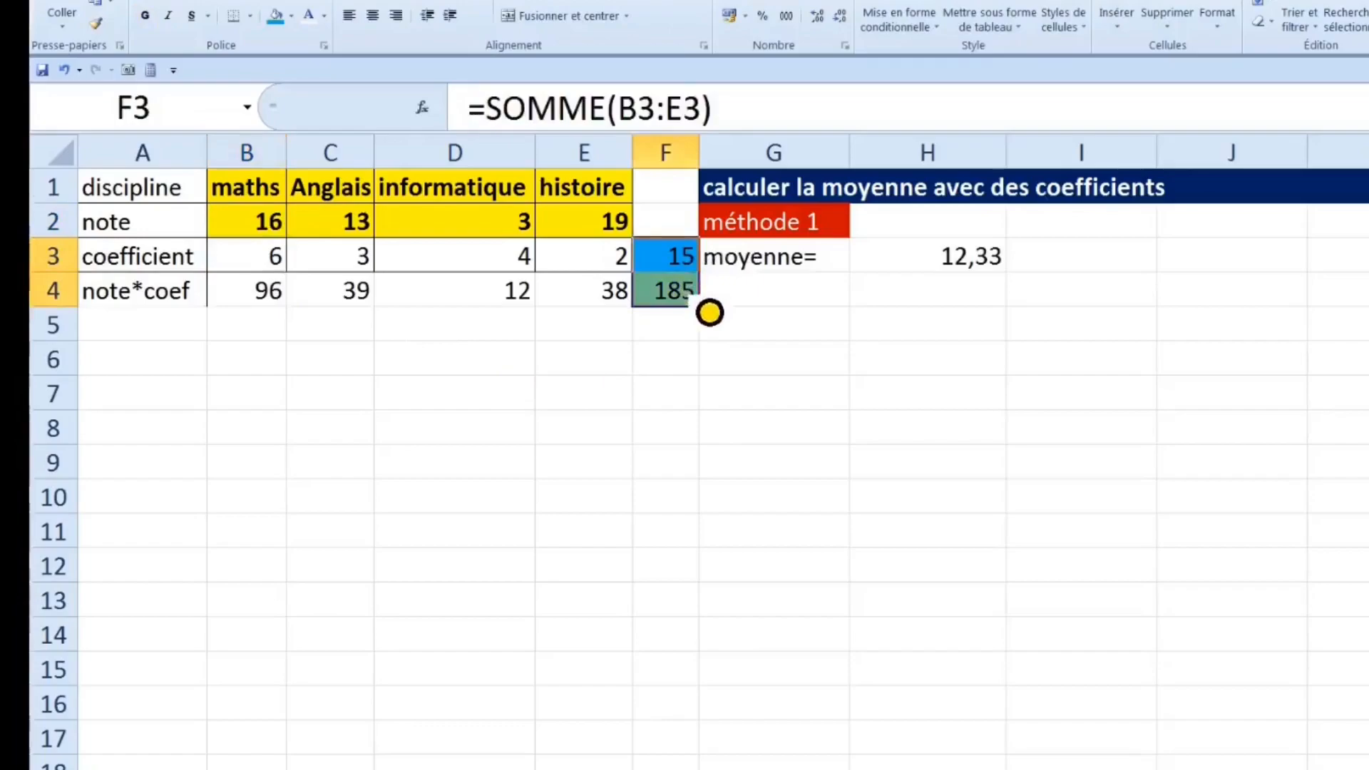
left_click(697, 305)
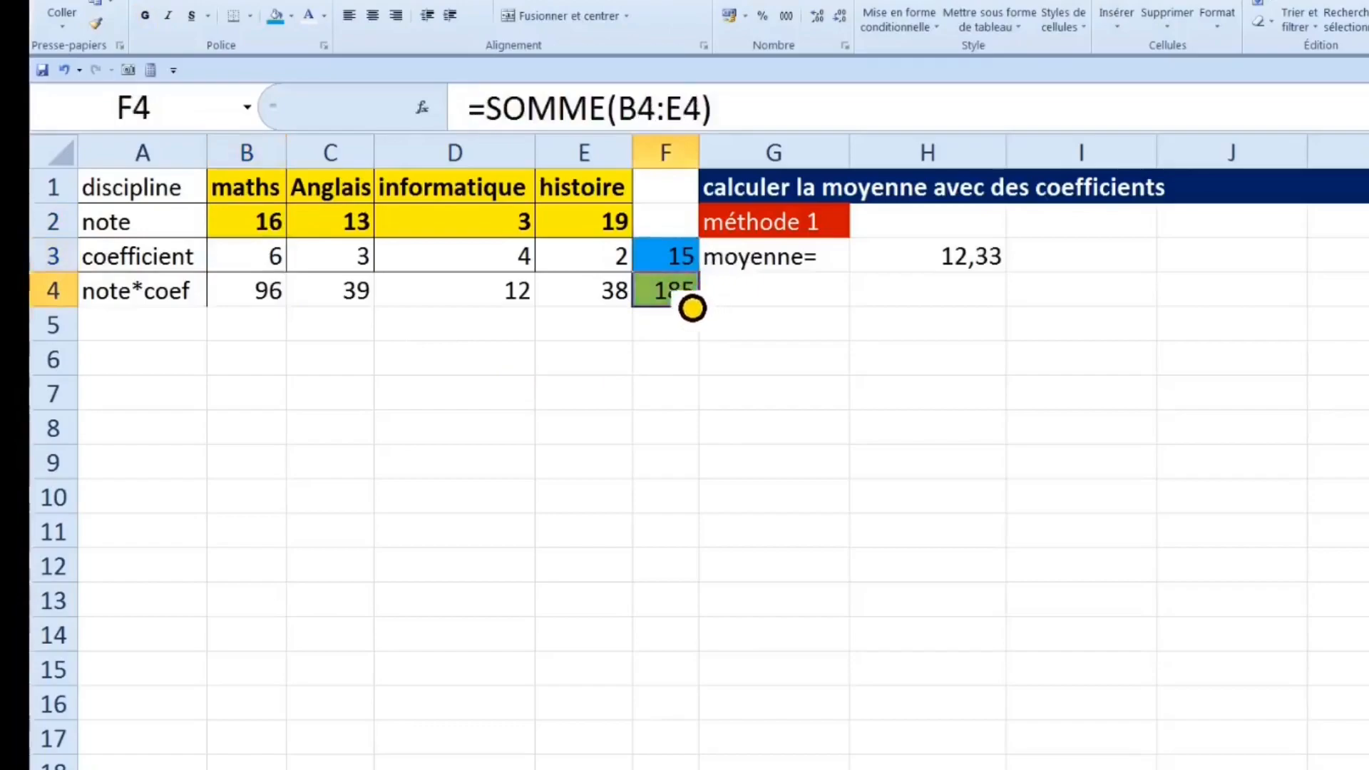
left_click(284, 269)
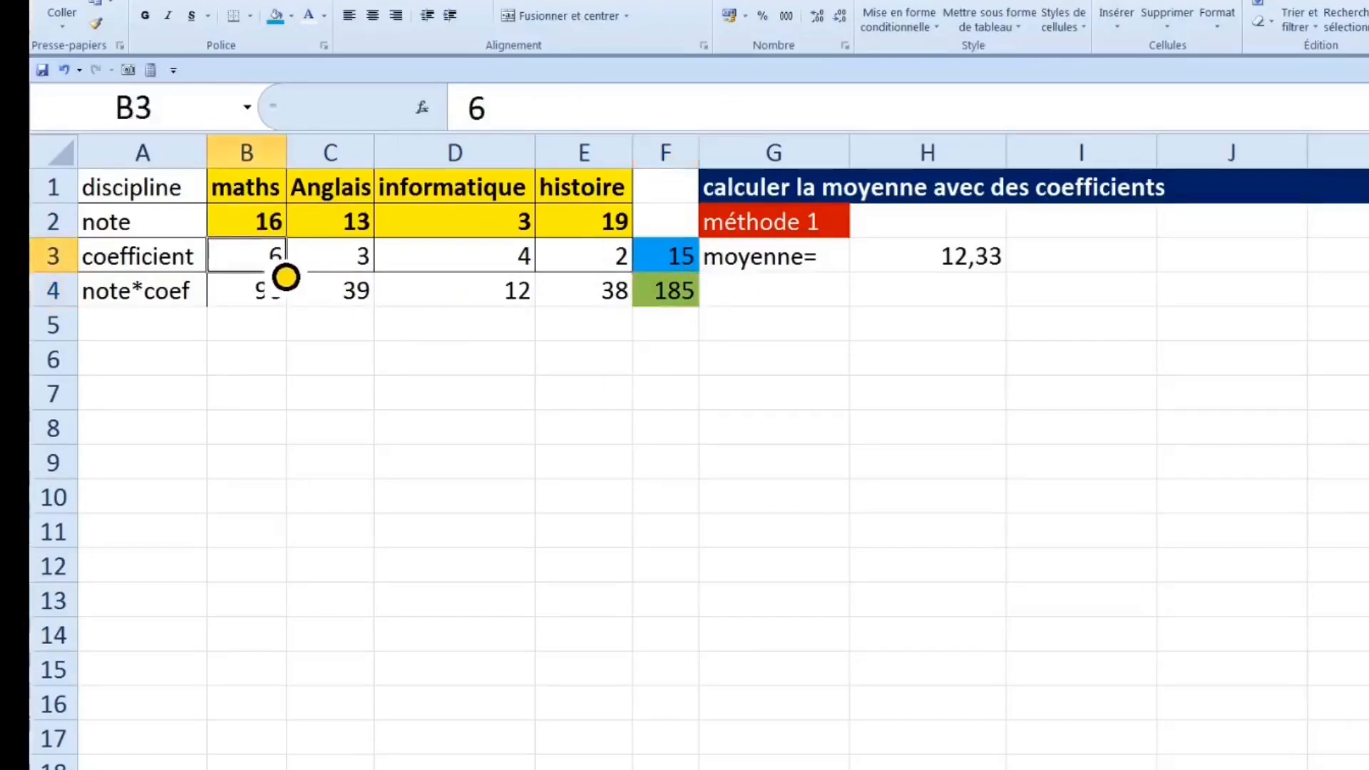
left_click_drag(285, 277, 628, 276)
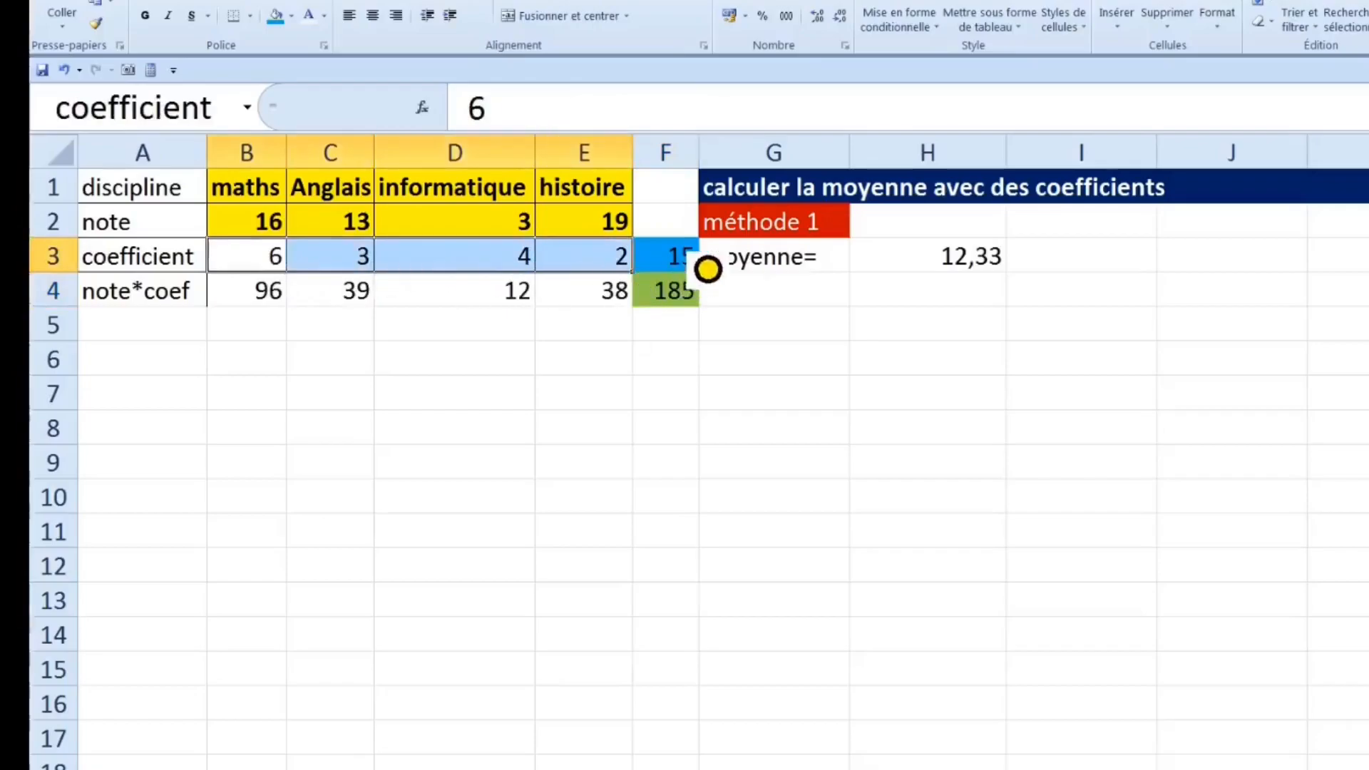
left_click(697, 269)
left_click_drag(298, 271, 476, 274)
left_click(1025, 152)
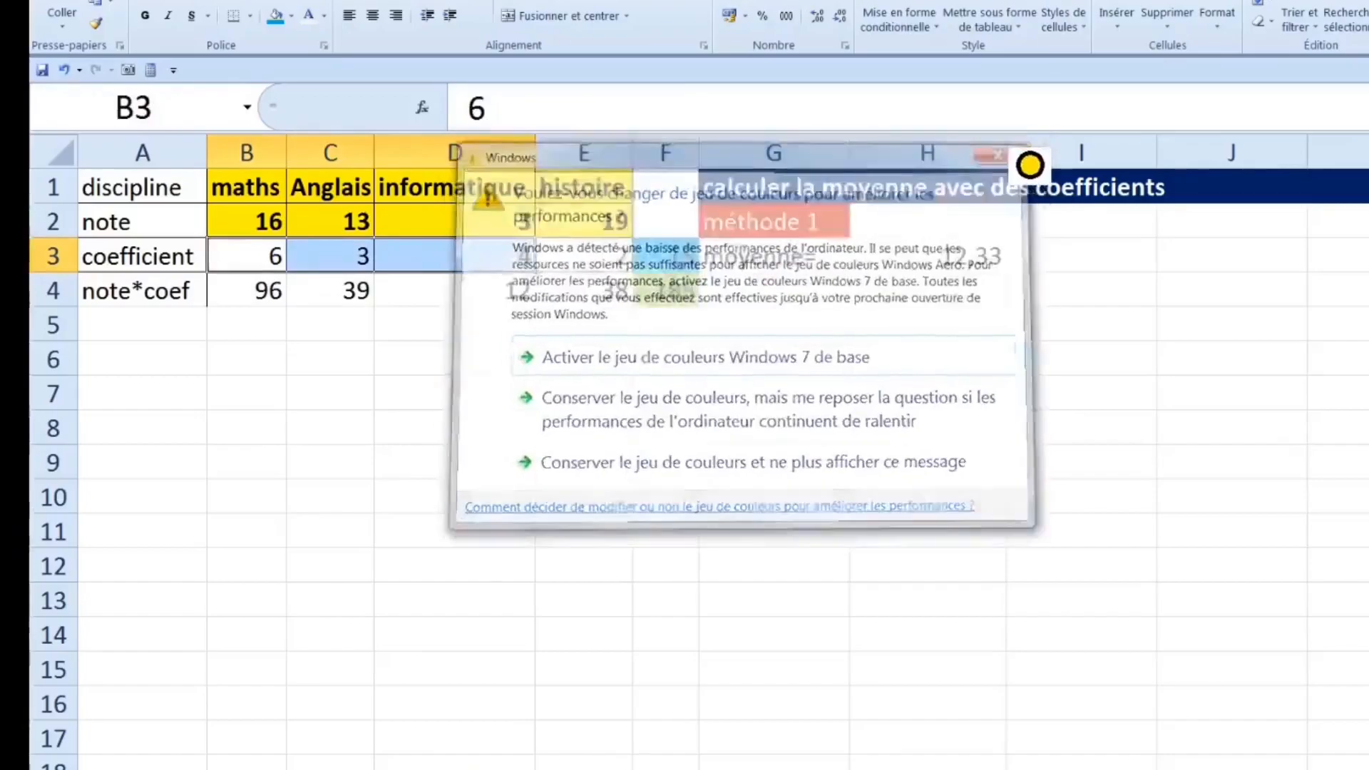
left_click(696, 271)
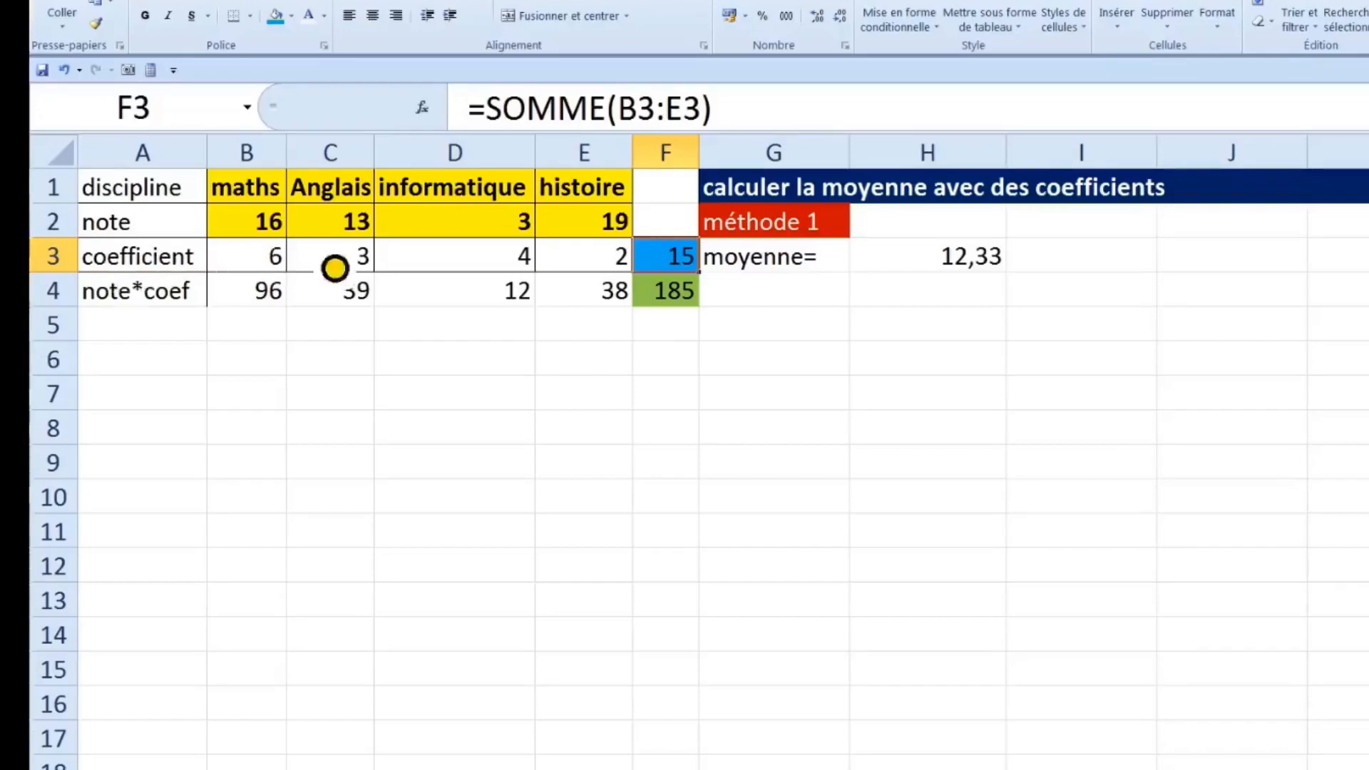
Show the weighted average in H3 with five decimal places.
left_click(978, 281)
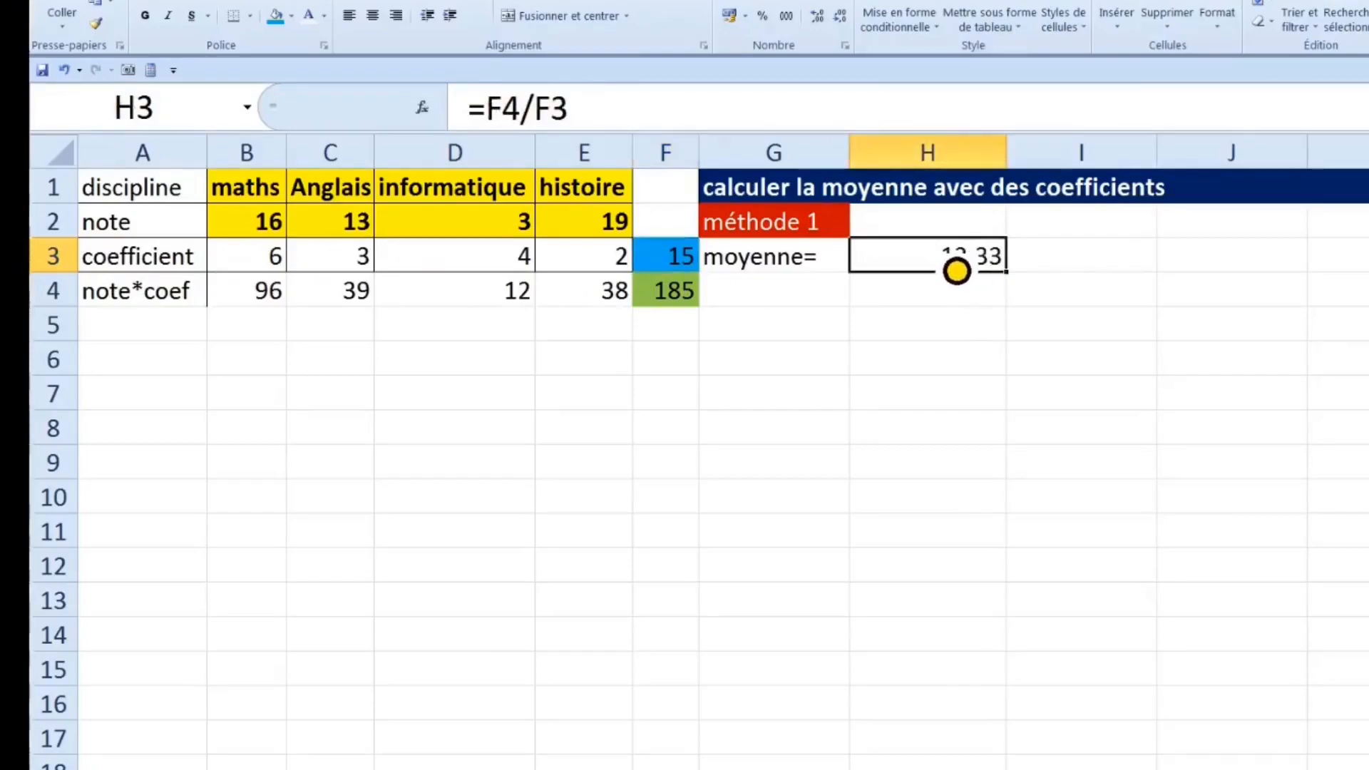
left_click(817, 16)
left_click(817, 15)
left_click(817, 15)
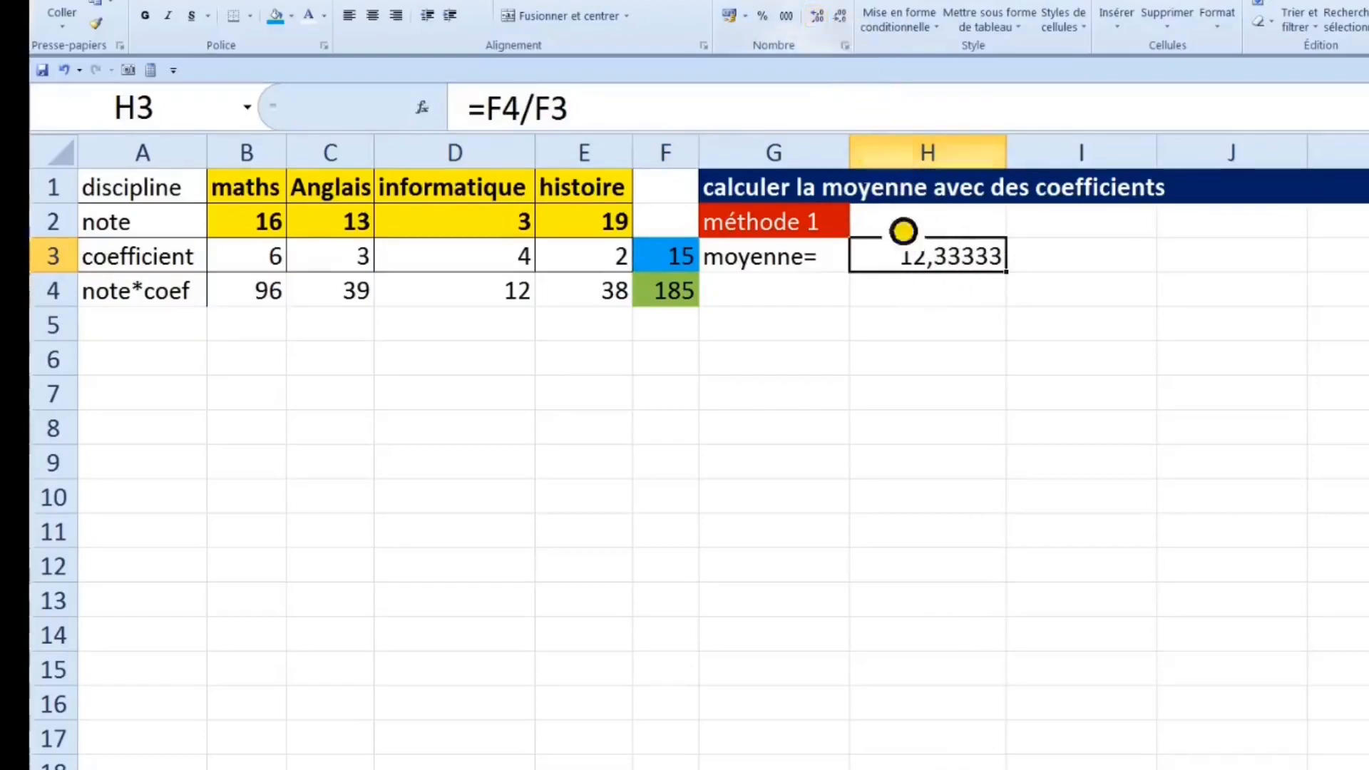
left_click(920, 360)
Reduce the weighted average in H3 to two decimal places.
left_click(959, 261)
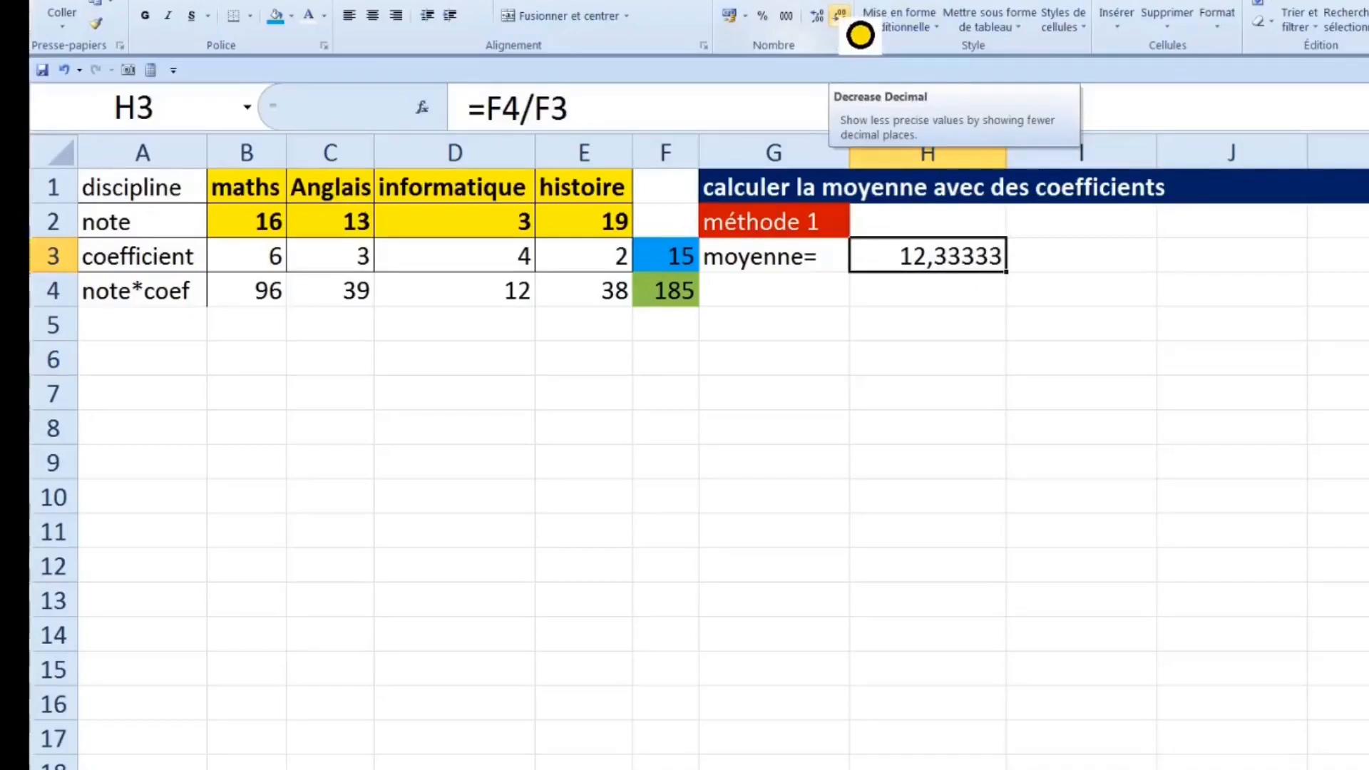
left_click(842, 16)
left_click(841, 16)
left_click(842, 16)
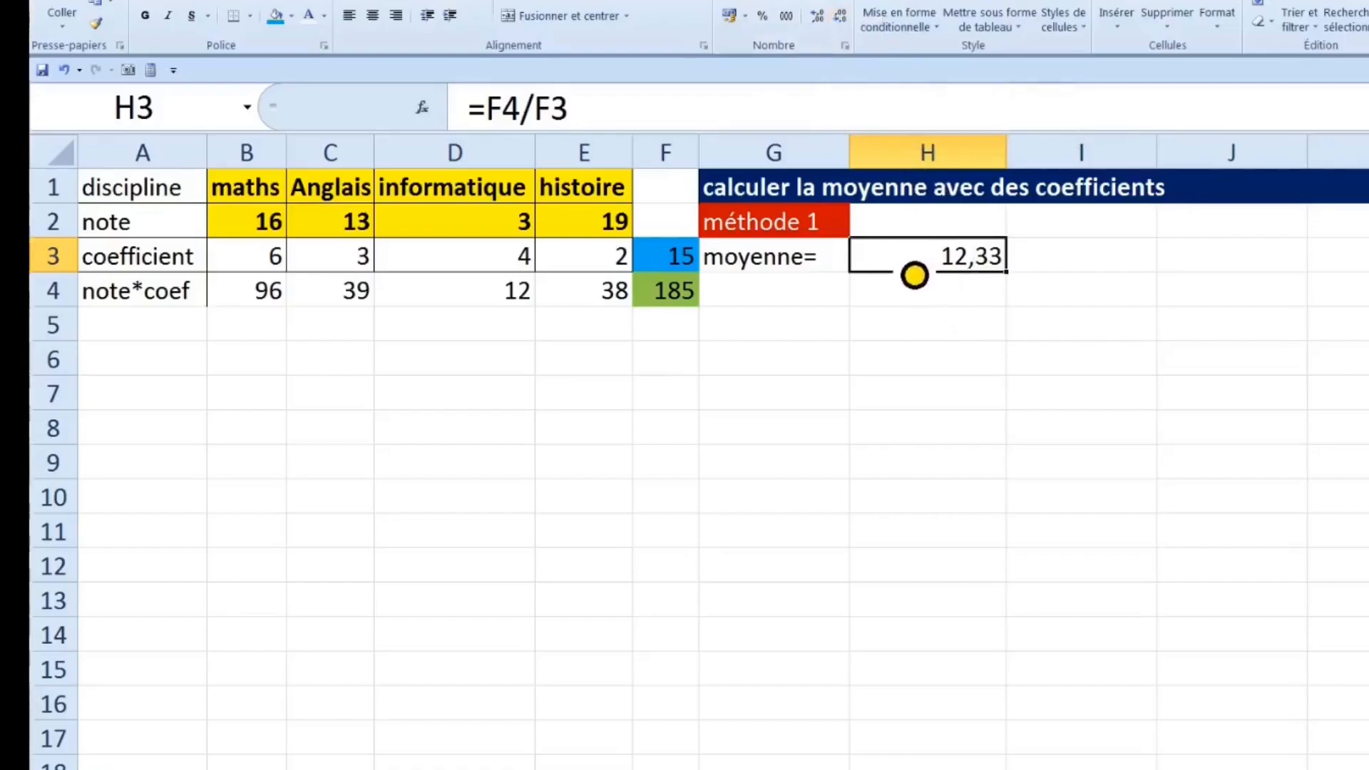
Set the informatique note in D2 to 20.
left_click(492, 231)
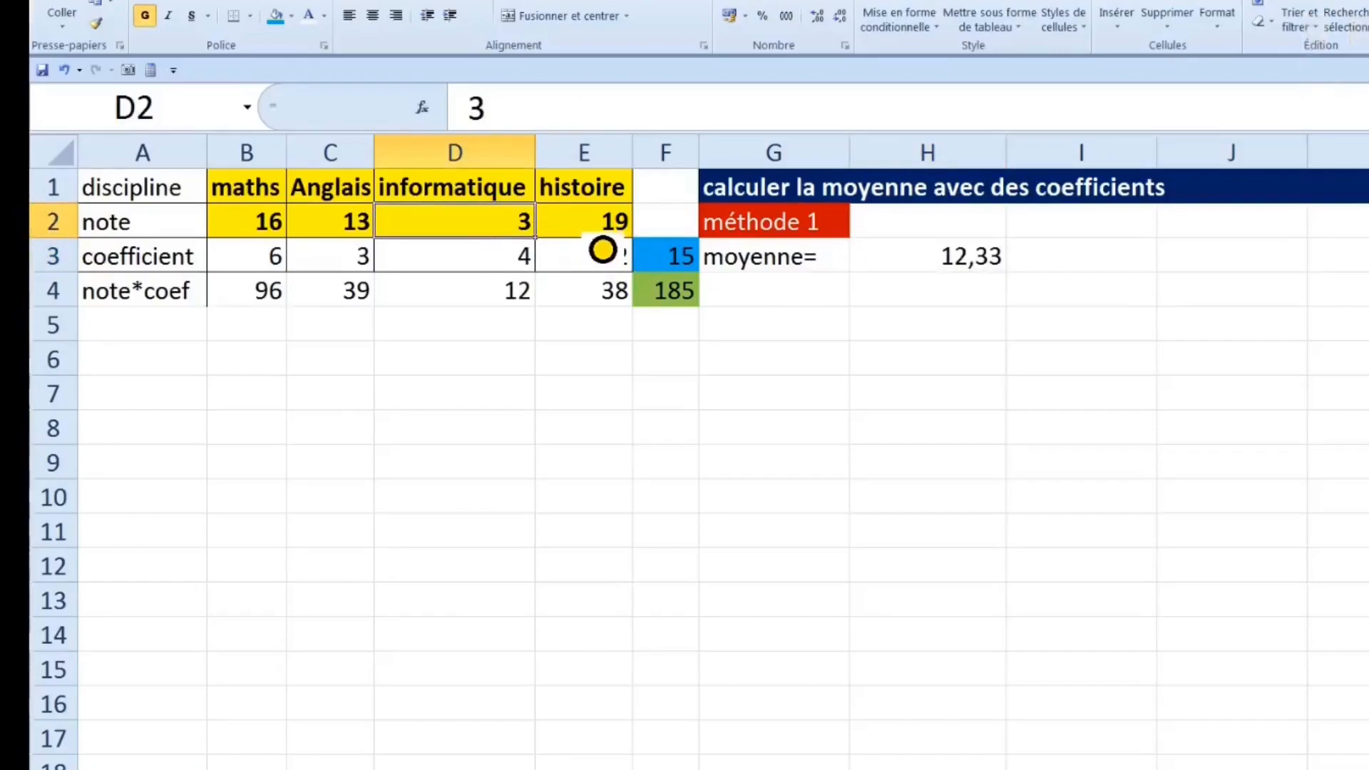
type("20")
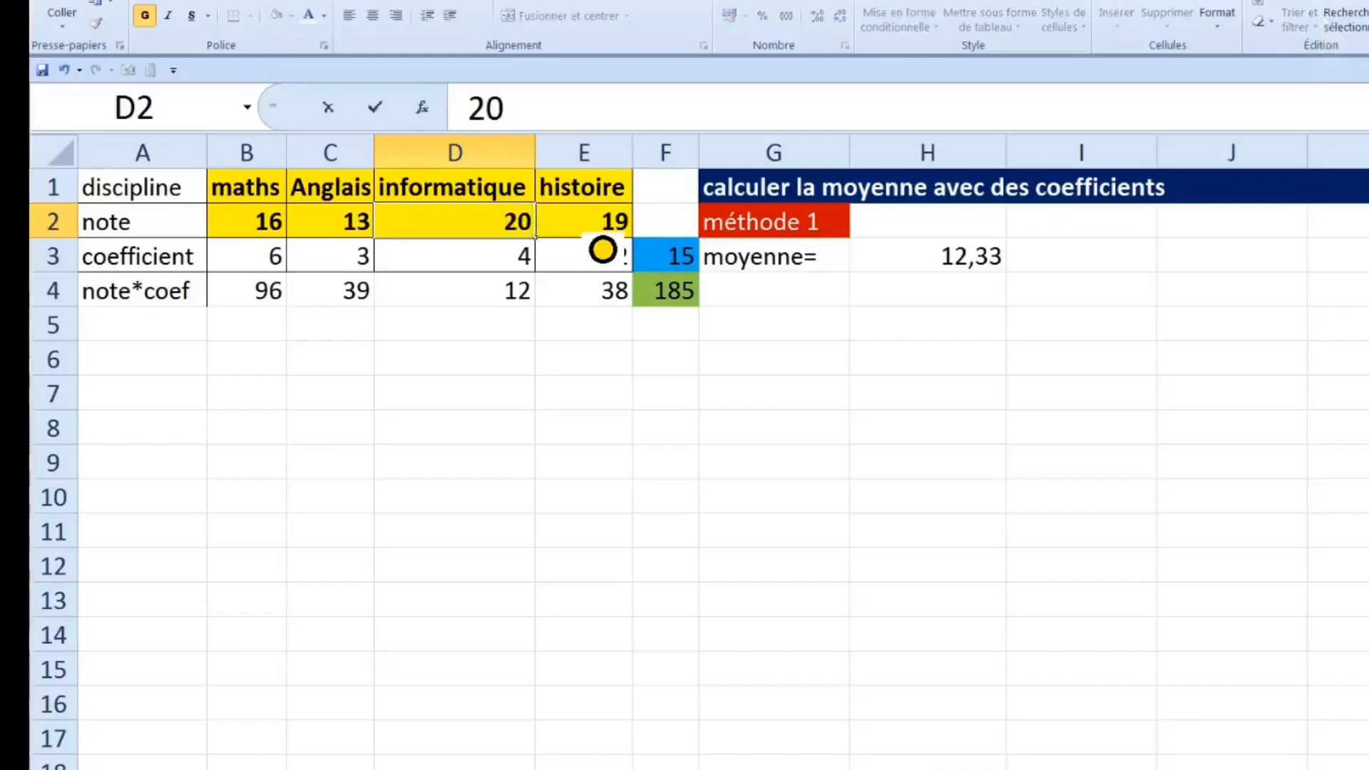
key("Return")
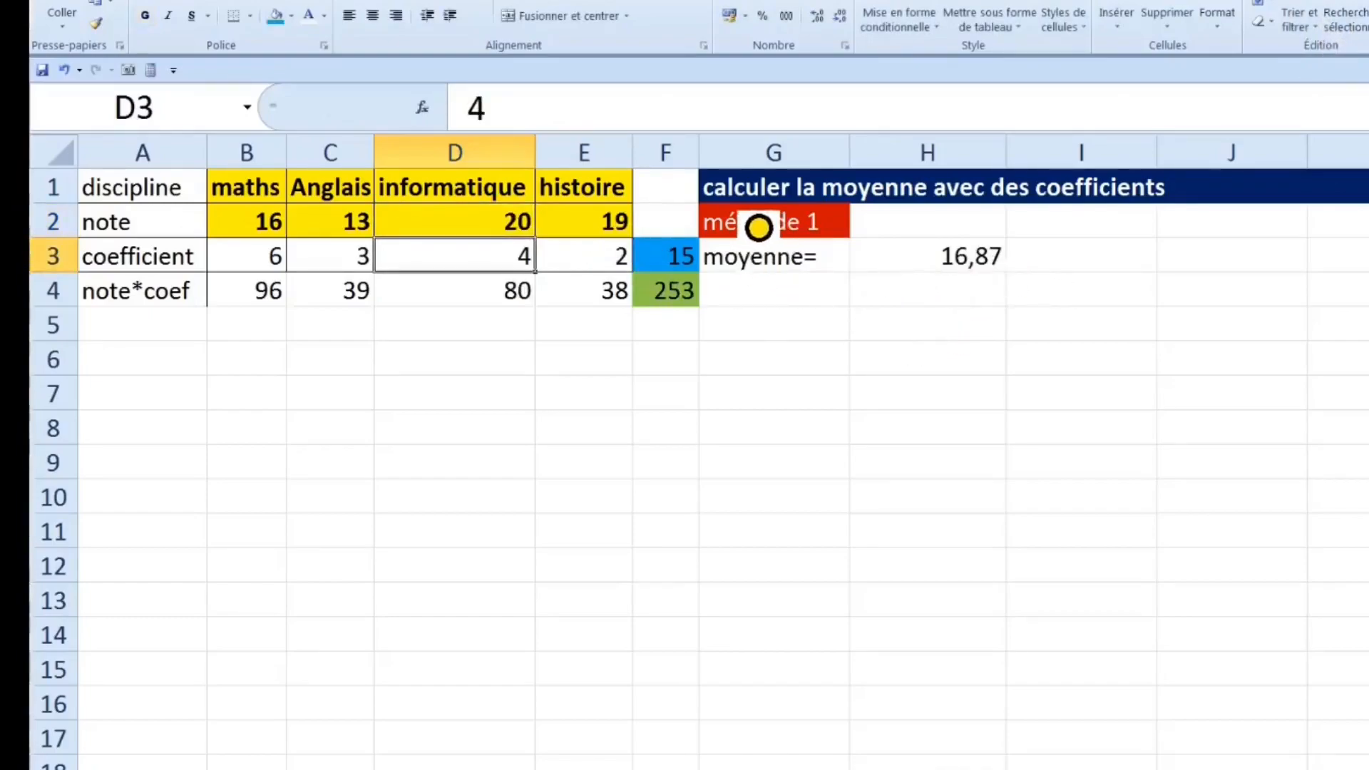
Review méthode 1 through the note*coef products in B4:E4 and the totals in F4 and F3, closing the Windows colour scheme prompt.
left_click(758, 227)
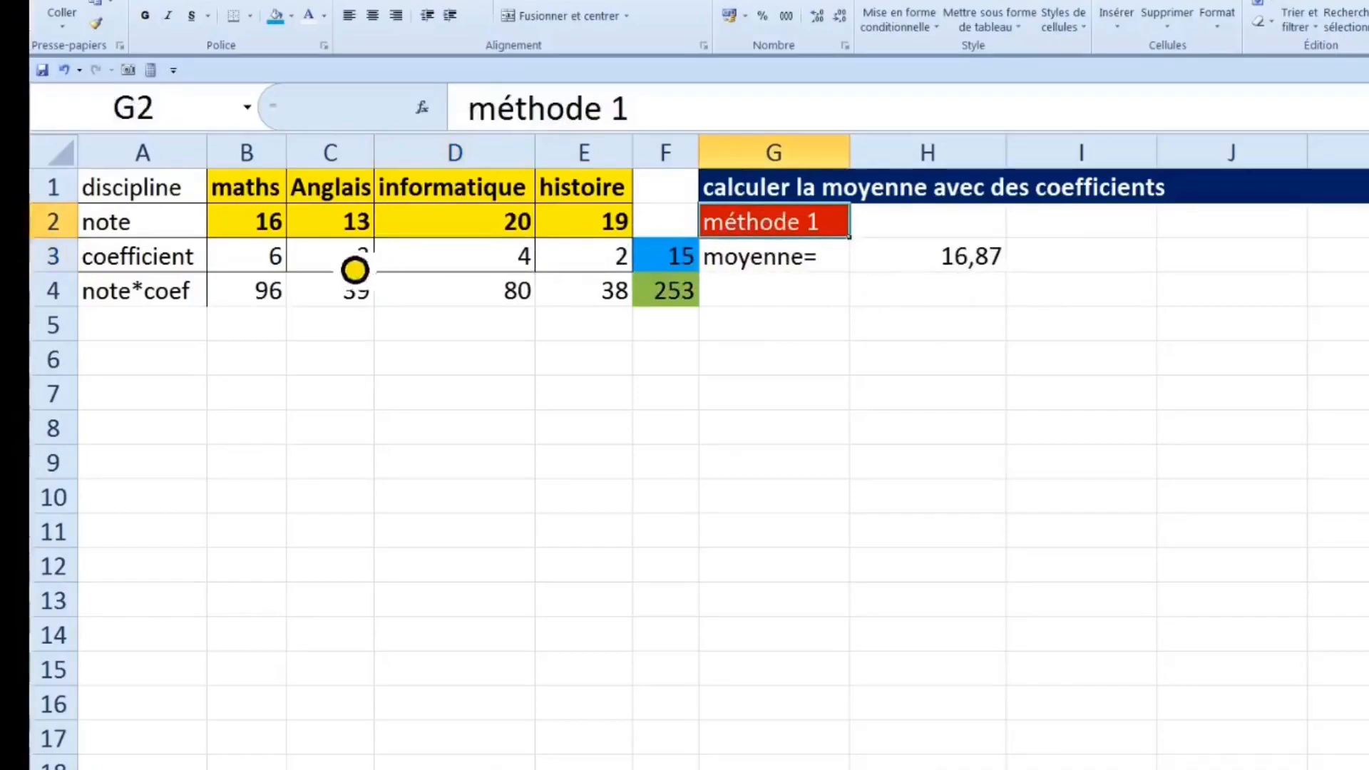
left_click_drag(272, 312, 600, 311)
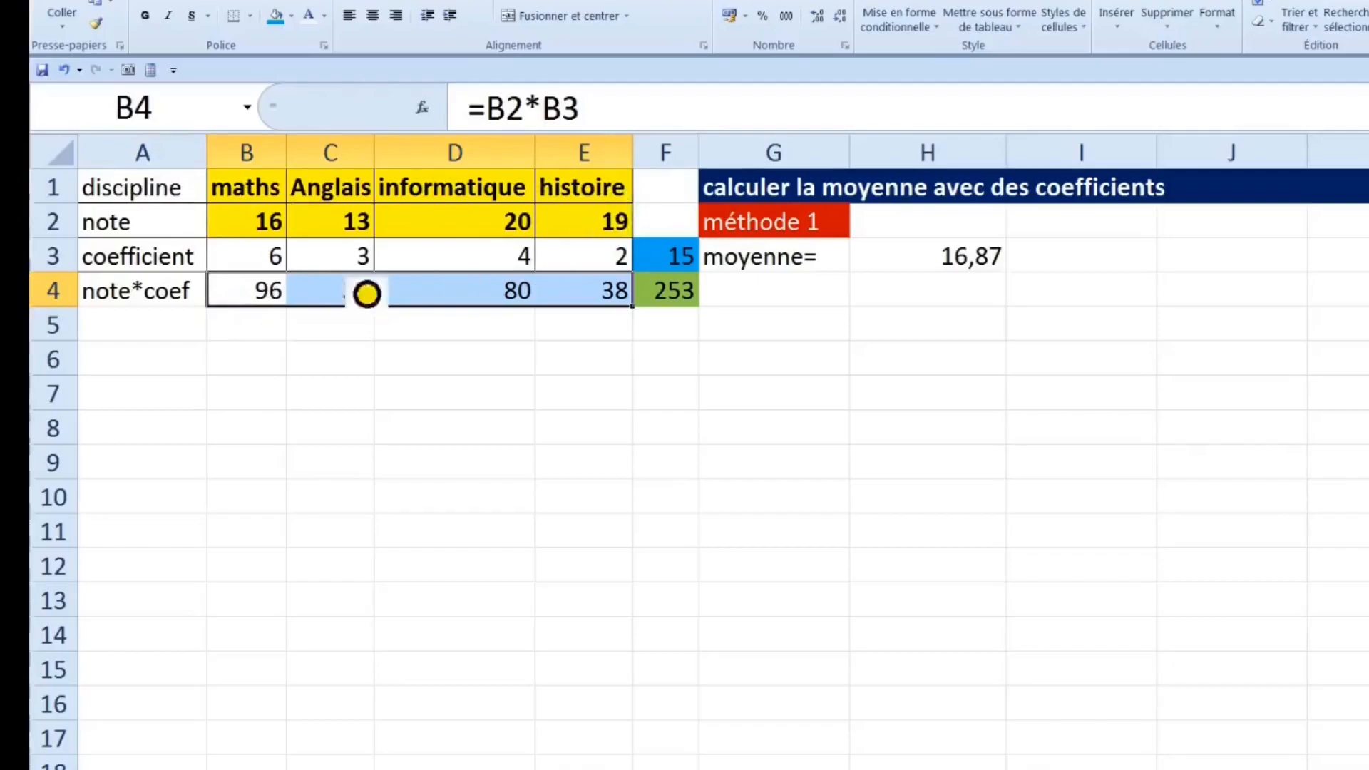
left_click_drag(140, 306, 618, 305)
left_click(688, 303)
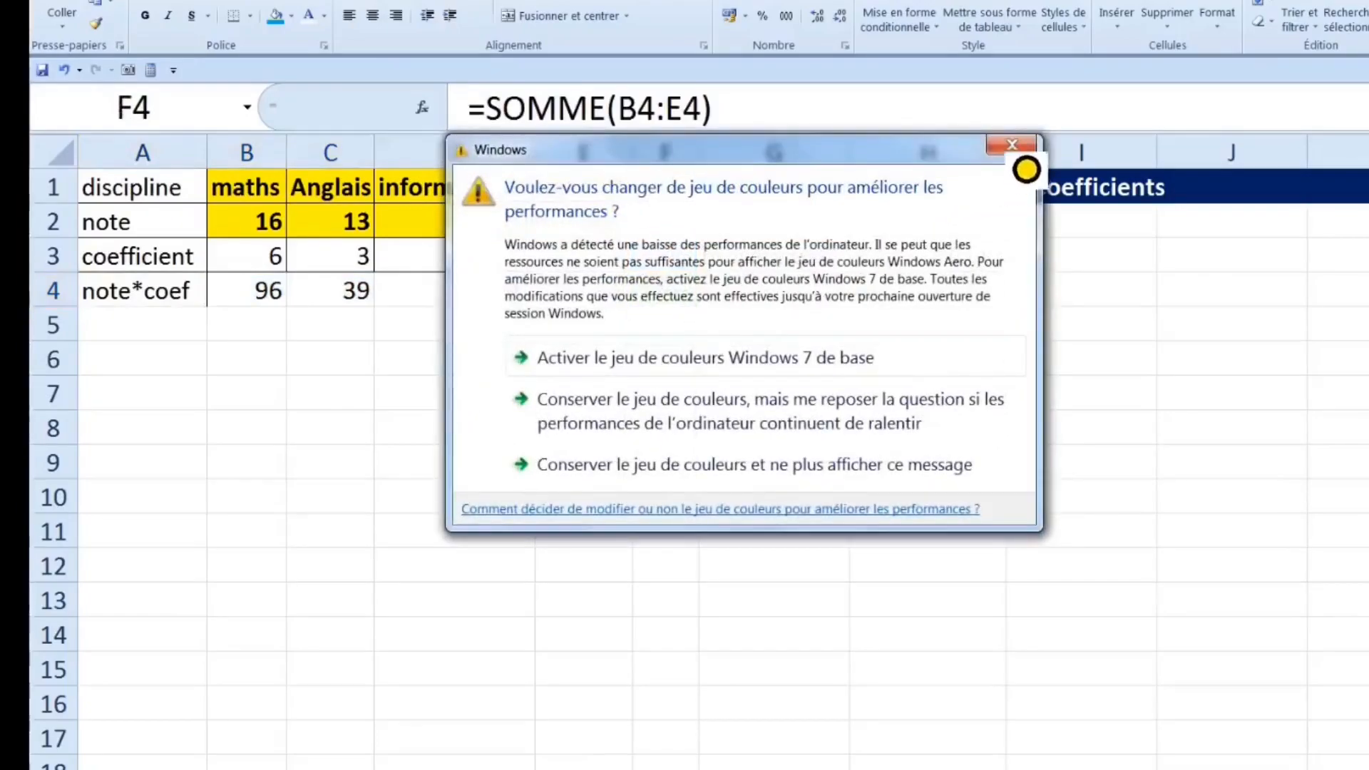
left_click(1027, 146)
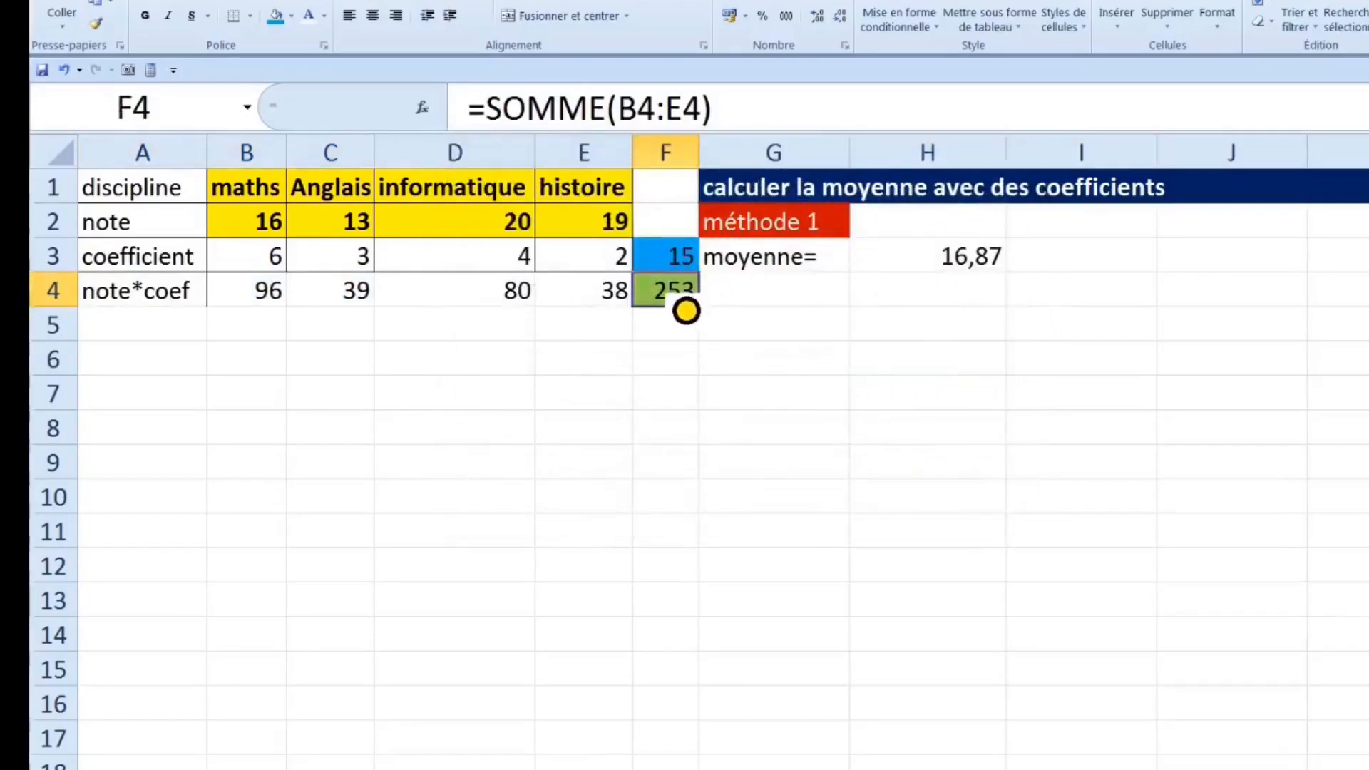
left_click(678, 255)
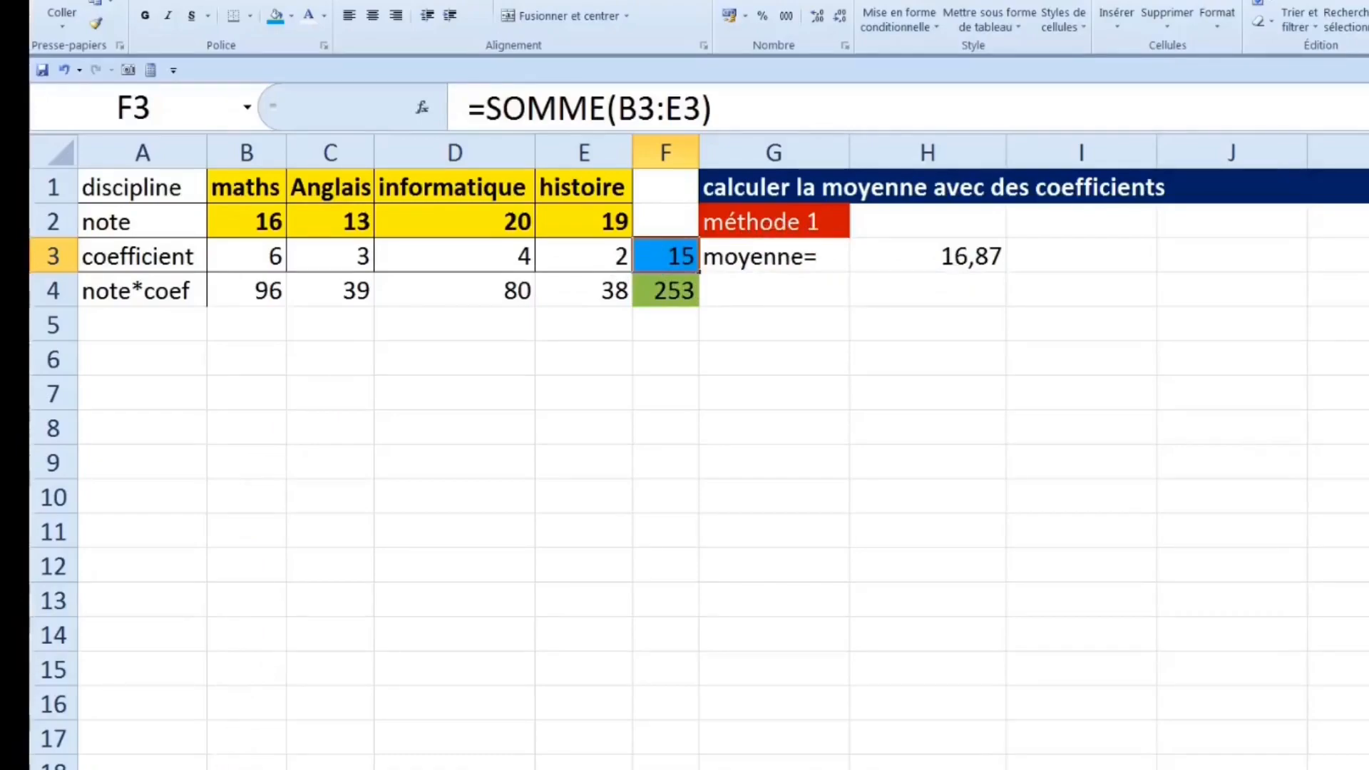
Switch to the méthode 2 worksheet and select the empty range A4:E4 under the coefficients.
left_click(215, 769)
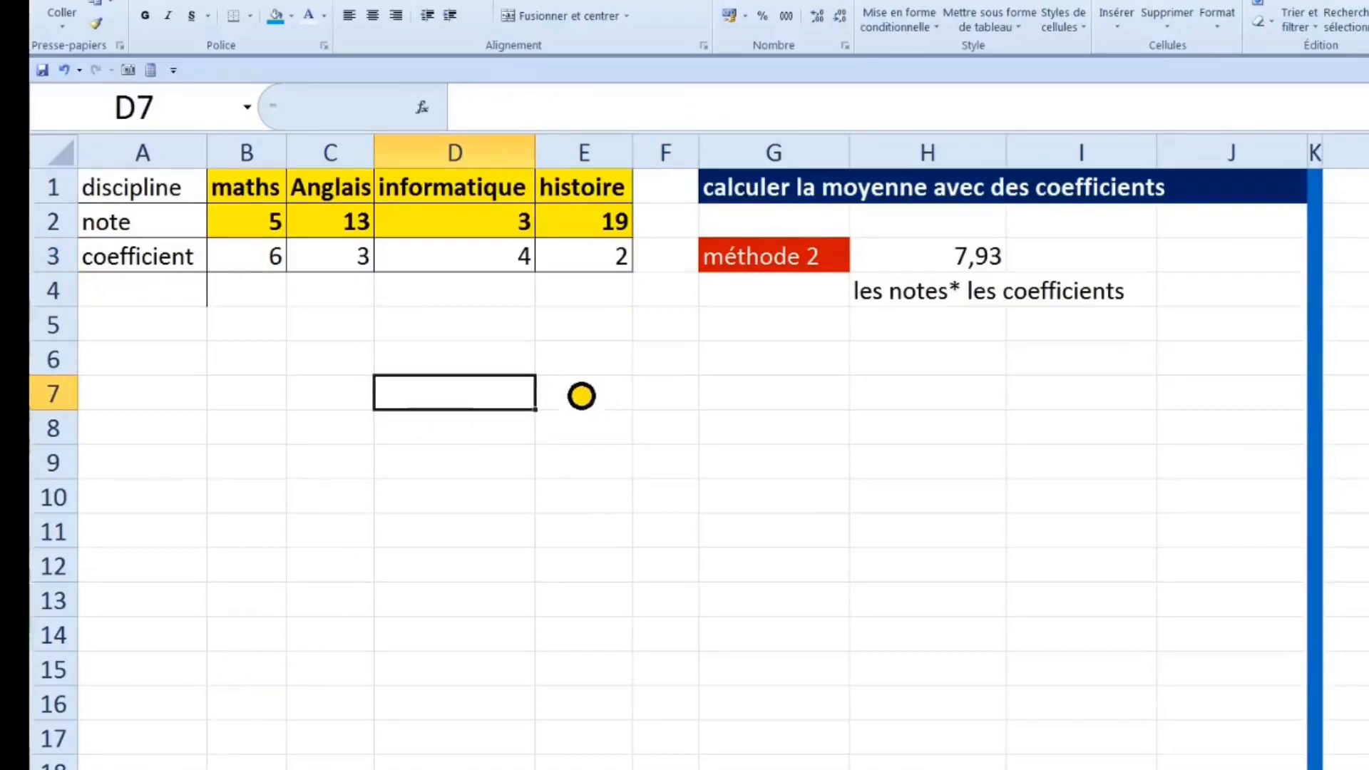
left_click(129, 303)
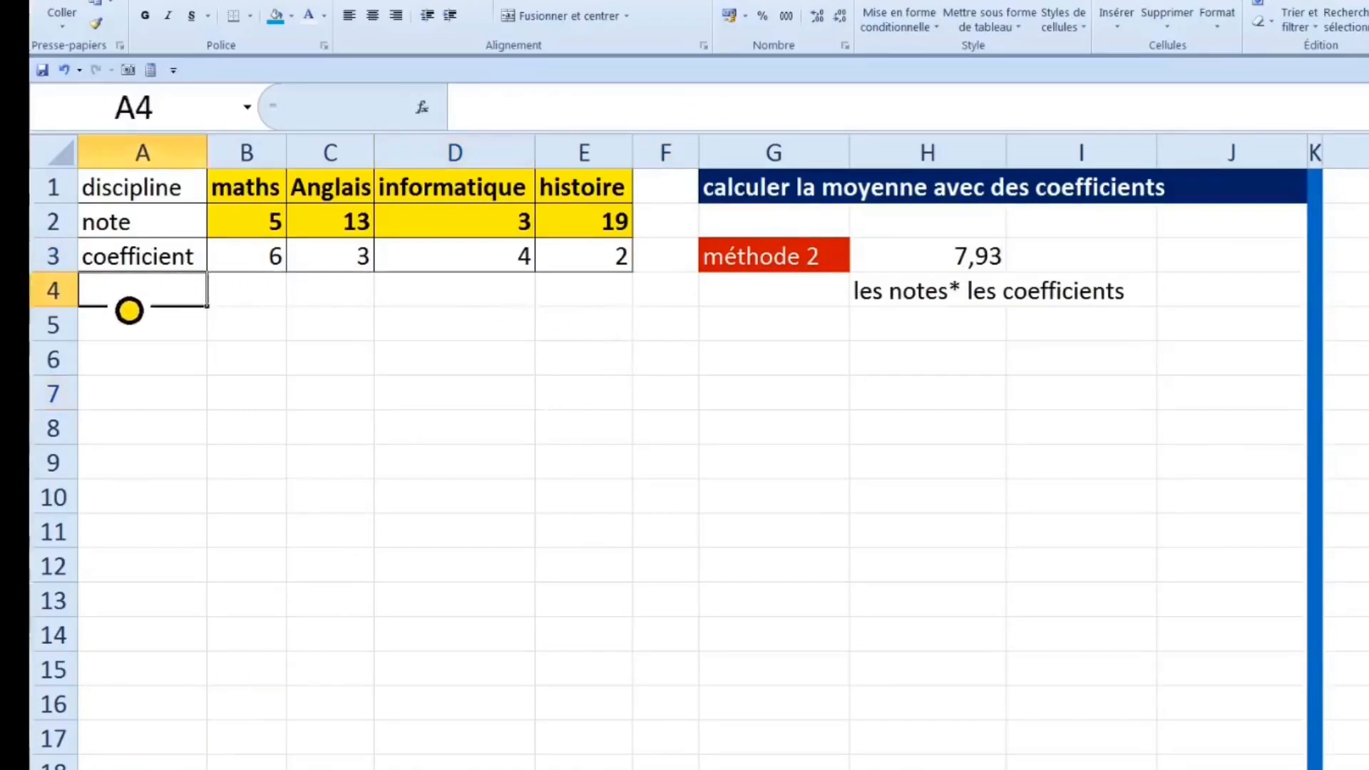
left_click_drag(227, 311, 587, 313)
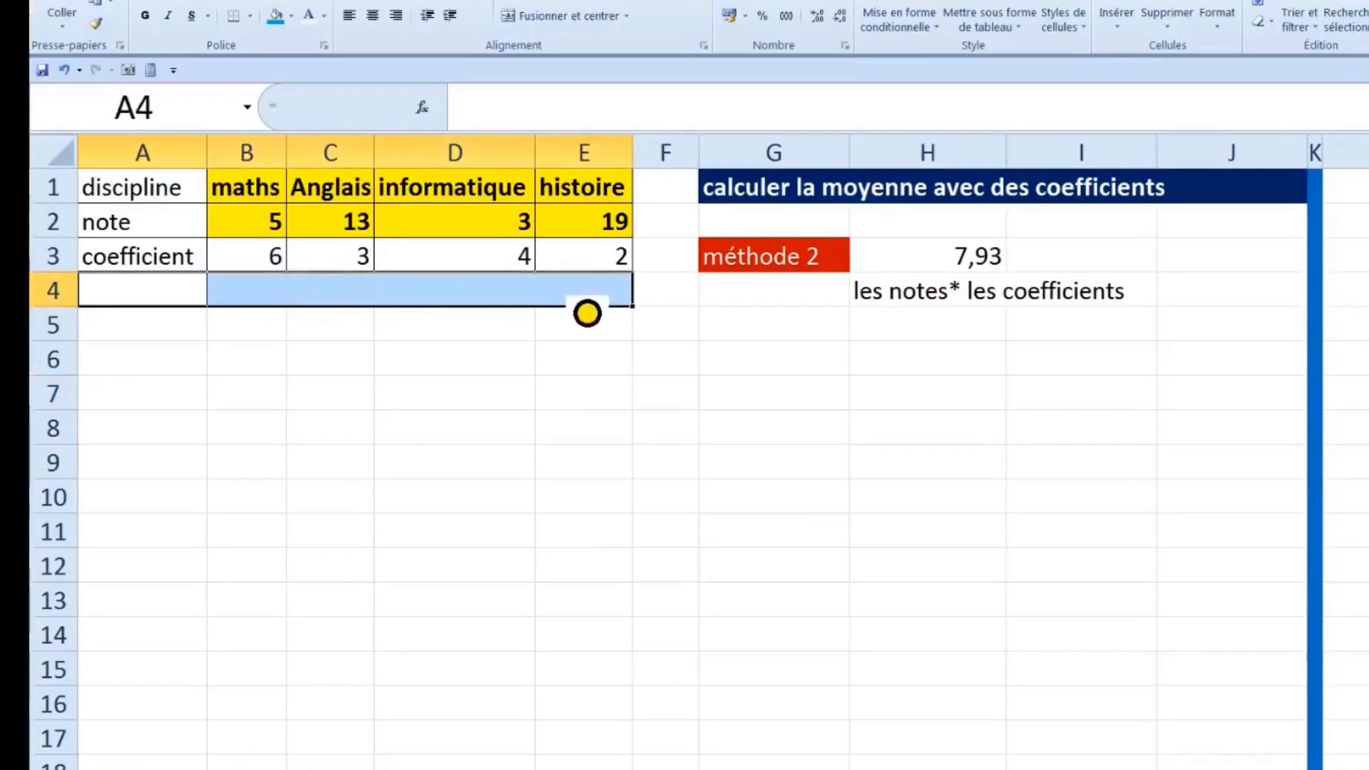
Examine the méthode 2 formula in H3, covering the note-by-coefficient products and the division by SOMME(coefficient).
left_click(960, 270)
double_click(959, 273)
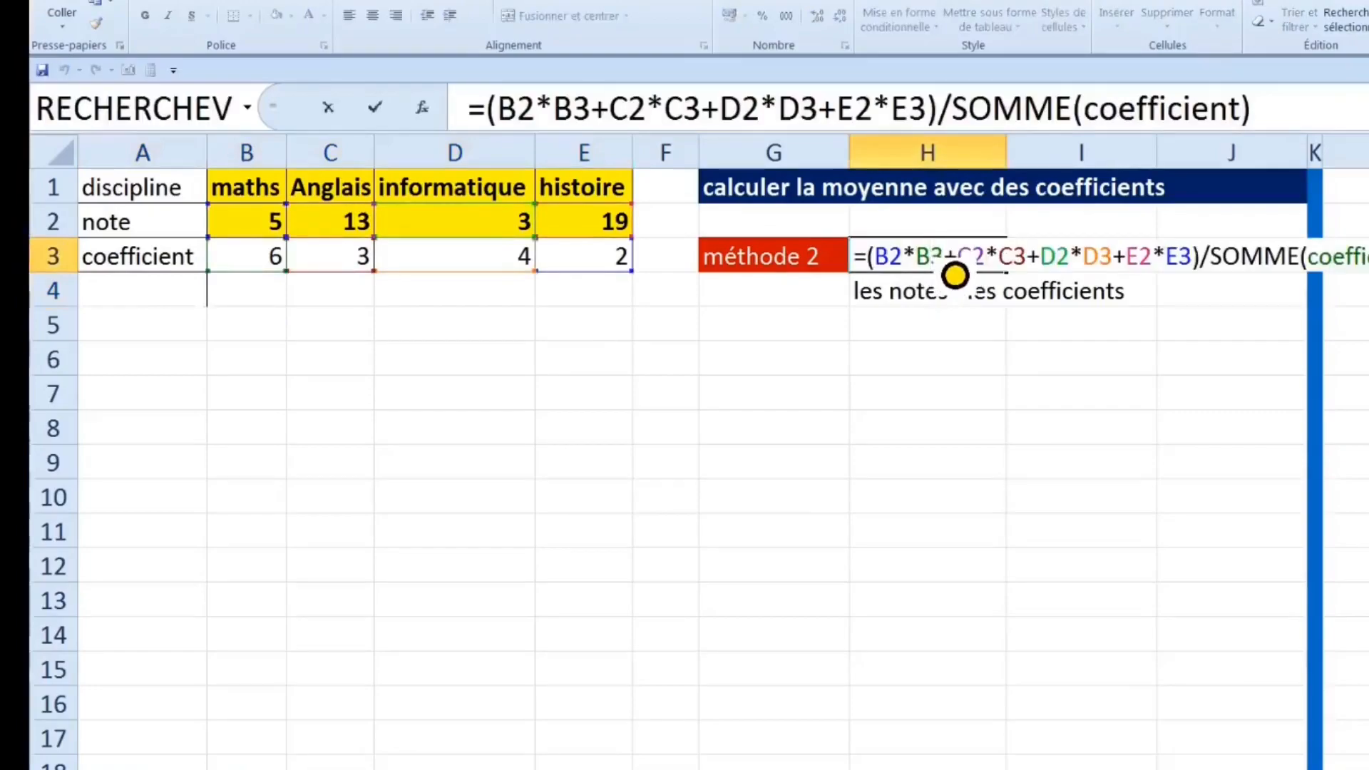
left_click_drag(499, 114, 601, 124)
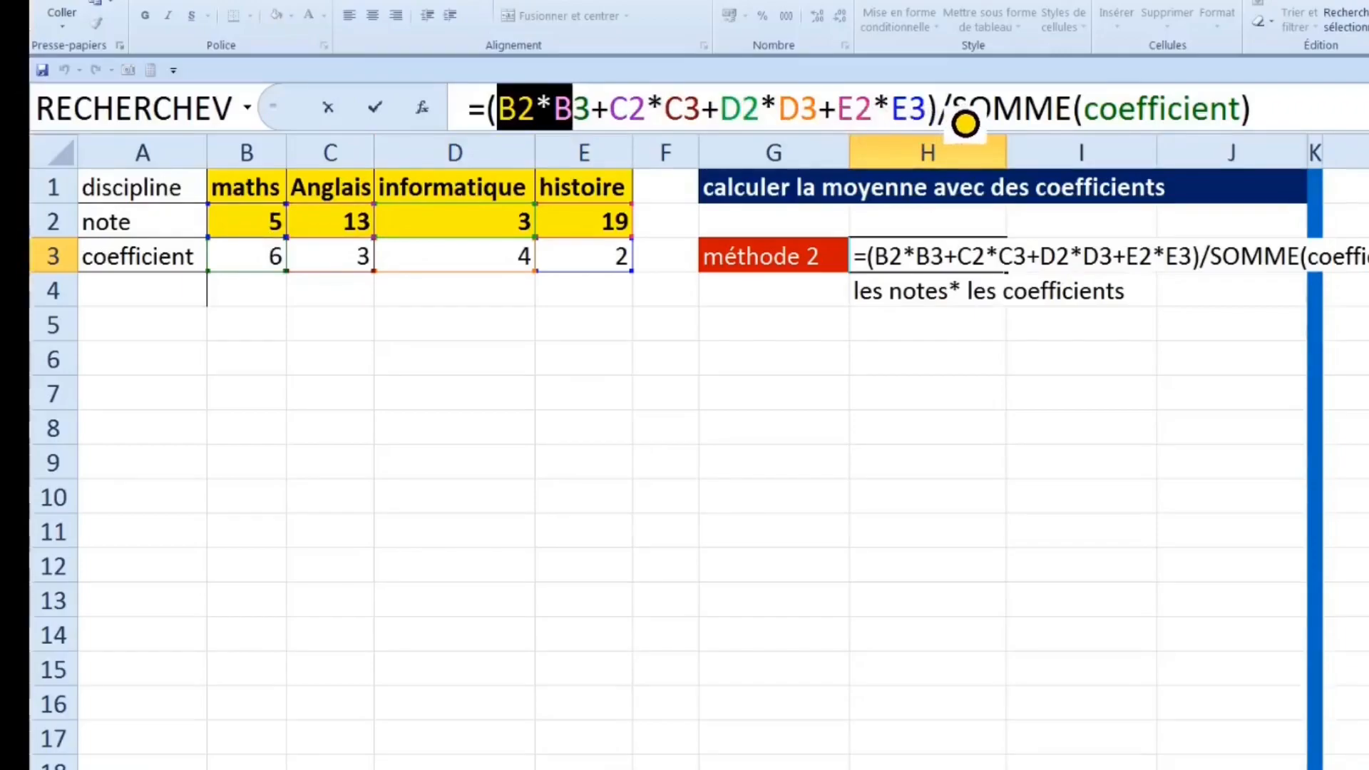
left_click(961, 125)
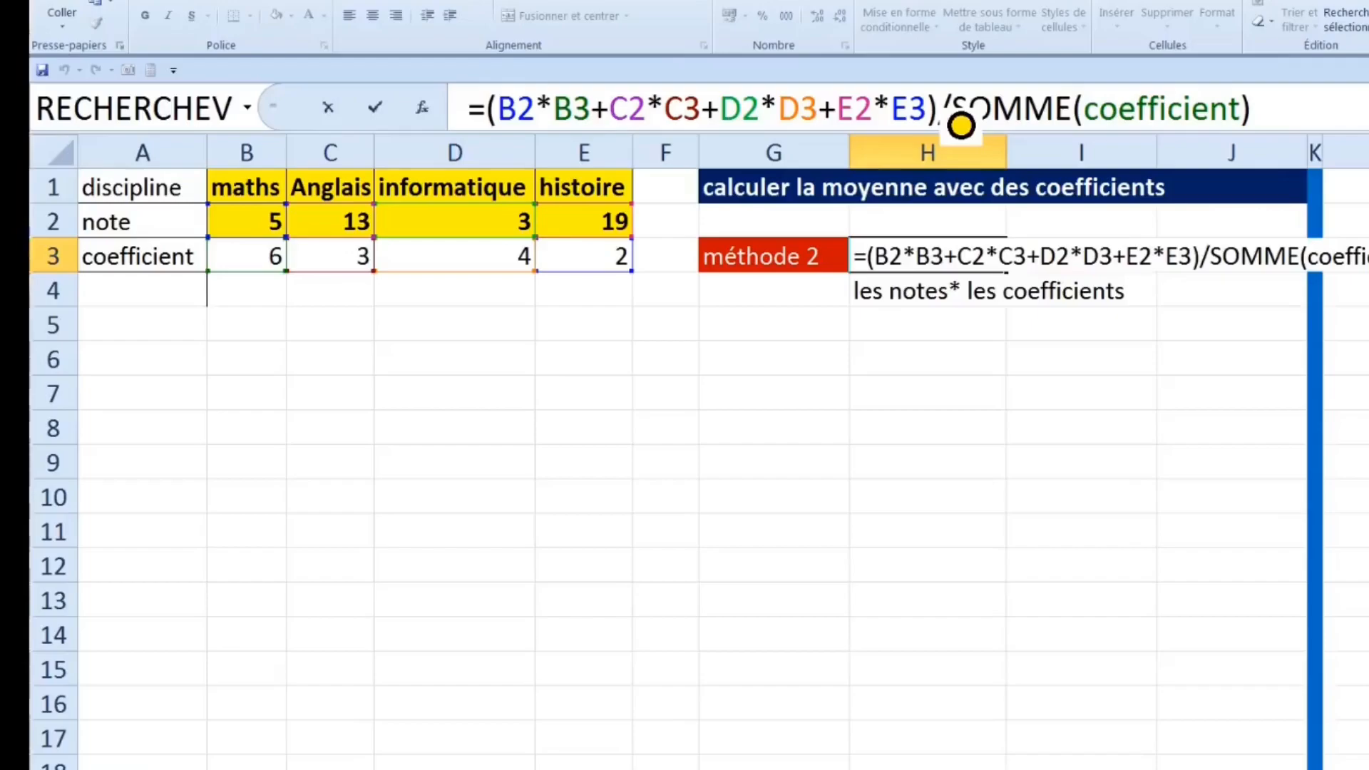
left_click_drag(938, 112, 516, 122)
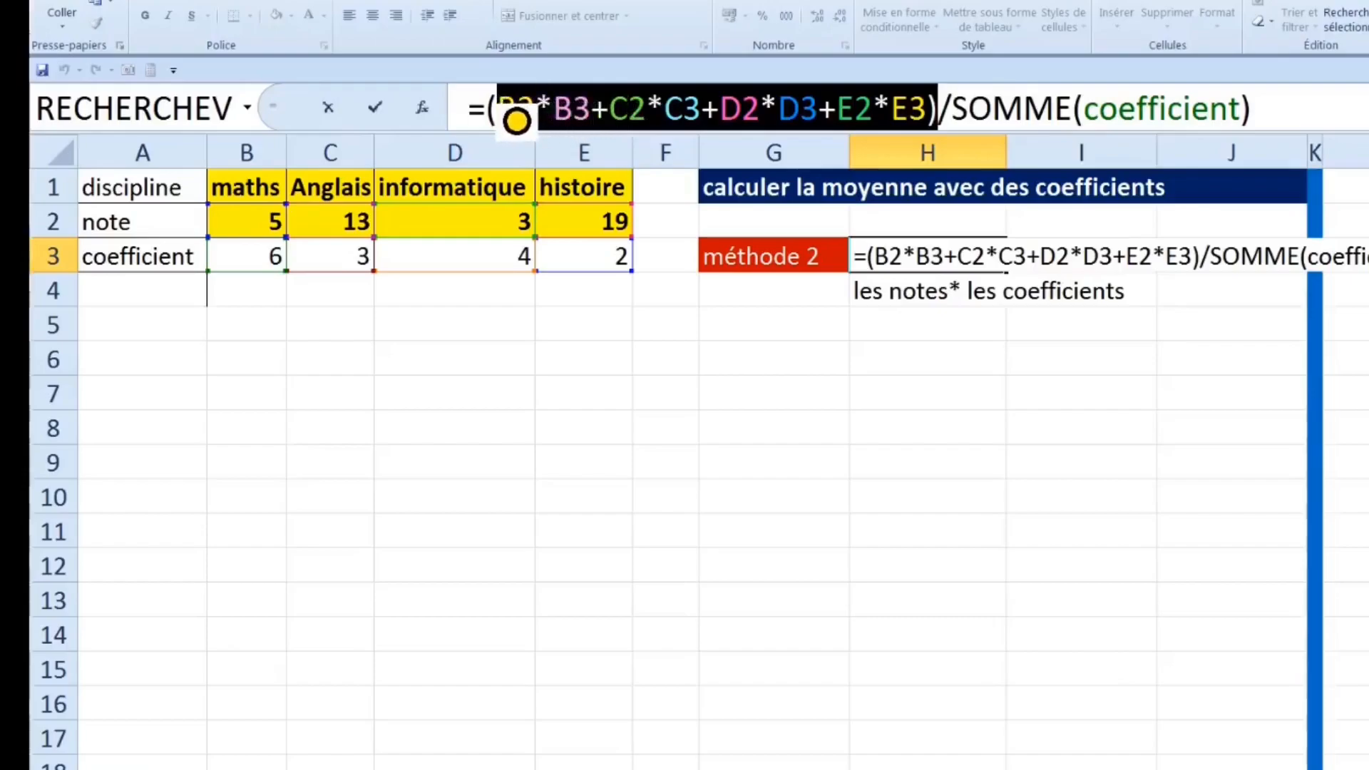
left_click_drag(596, 122, 624, 122)
left_click_drag(717, 122, 734, 116)
left_click_drag(938, 123, 488, 122)
left_click_drag(967, 114, 1289, 123)
left_click(1192, 123)
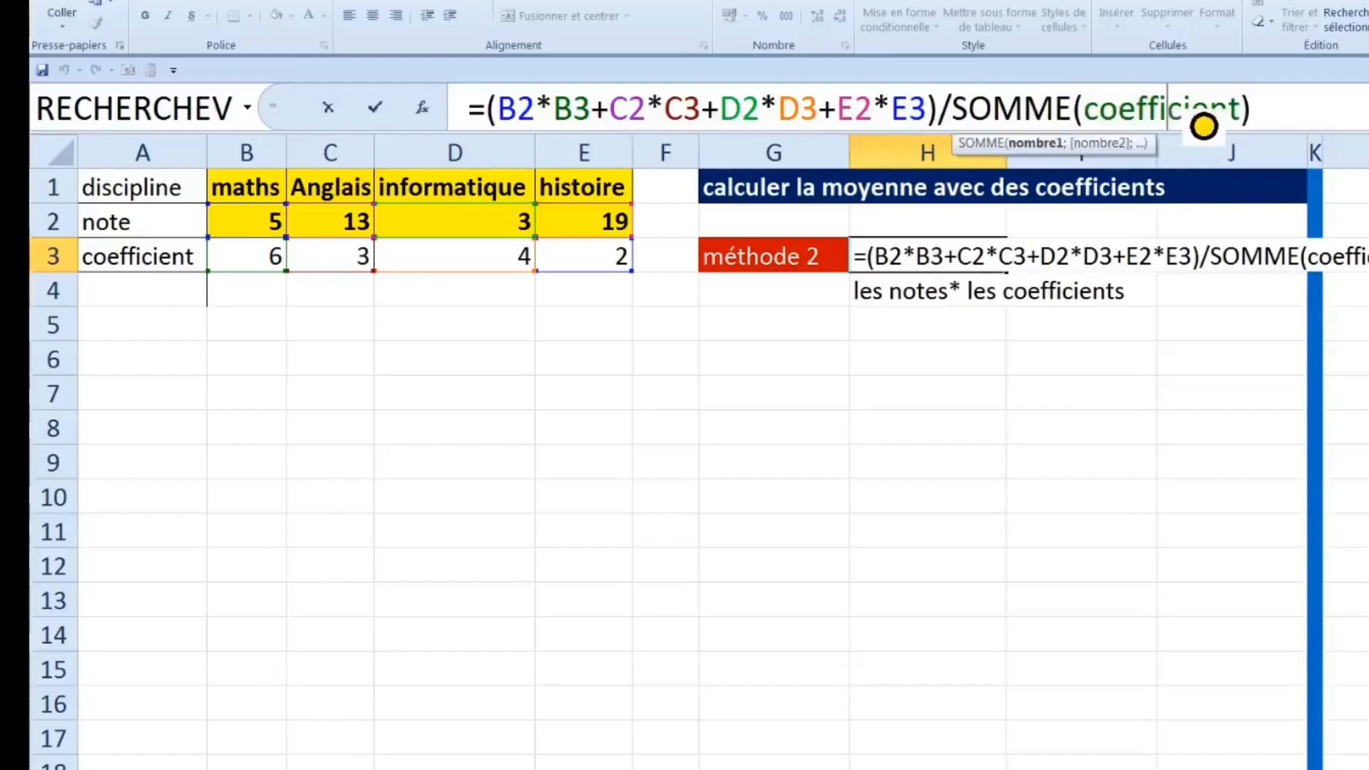
left_click(1011, 145)
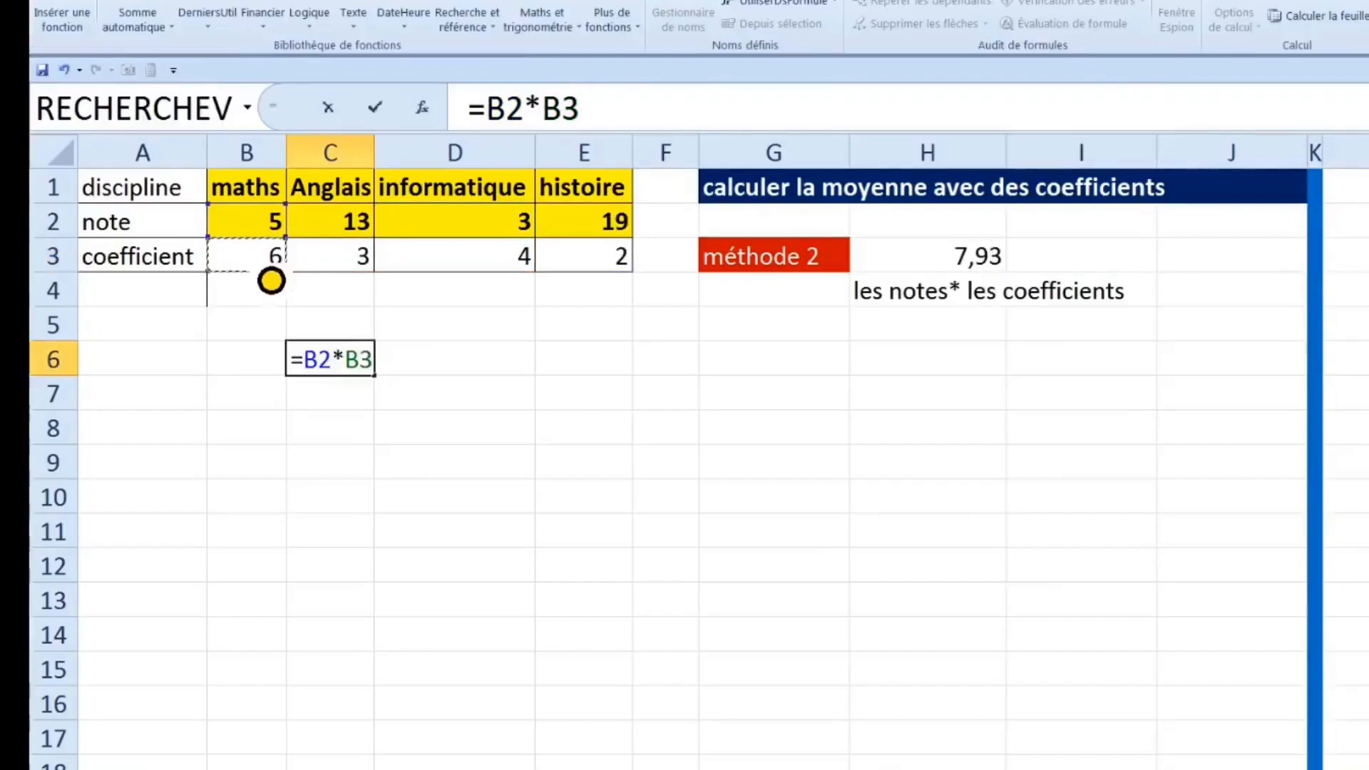
Extend the C6 formula after B2*B3 with the remaining note-by-coefficient products, C2*C3, D2*D3 and E2*E3, all added together.
type("+")
left_click(369, 233)
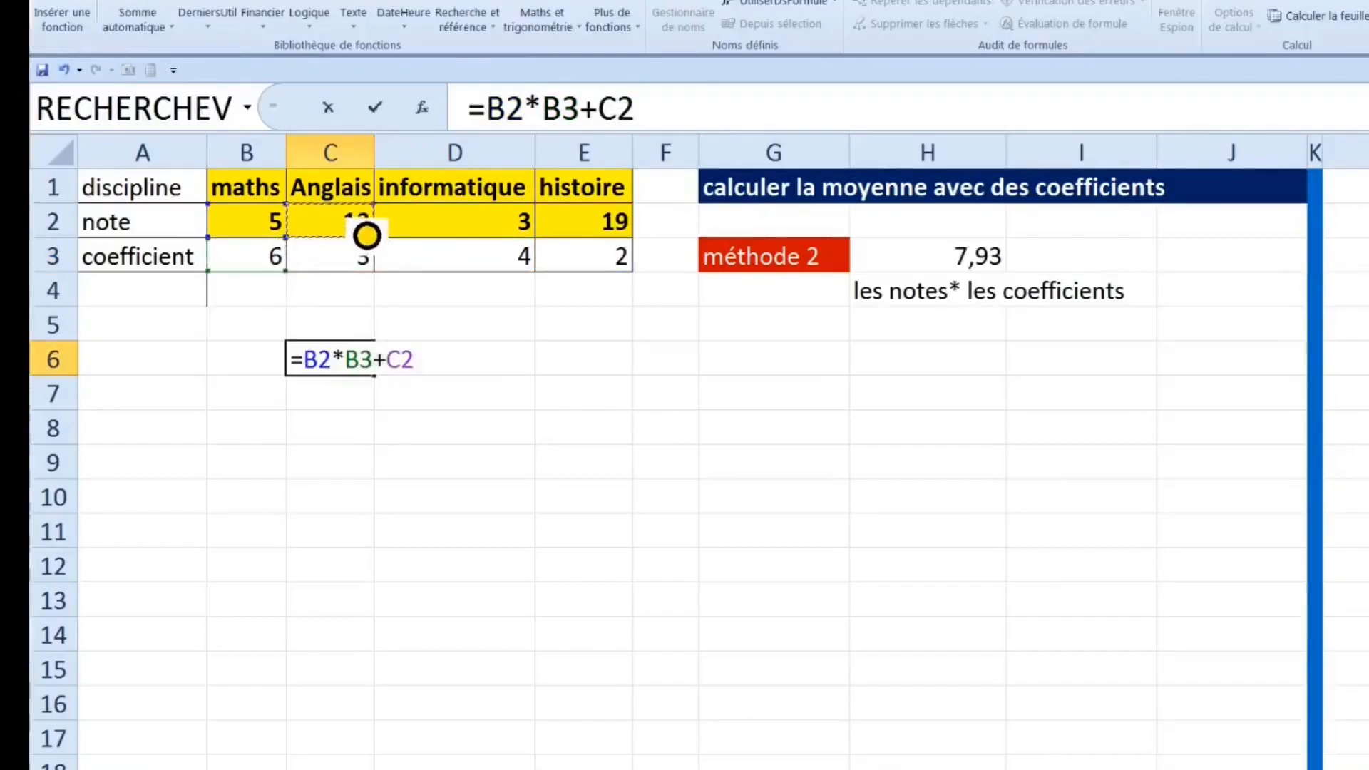
type("*")
left_click(365, 258)
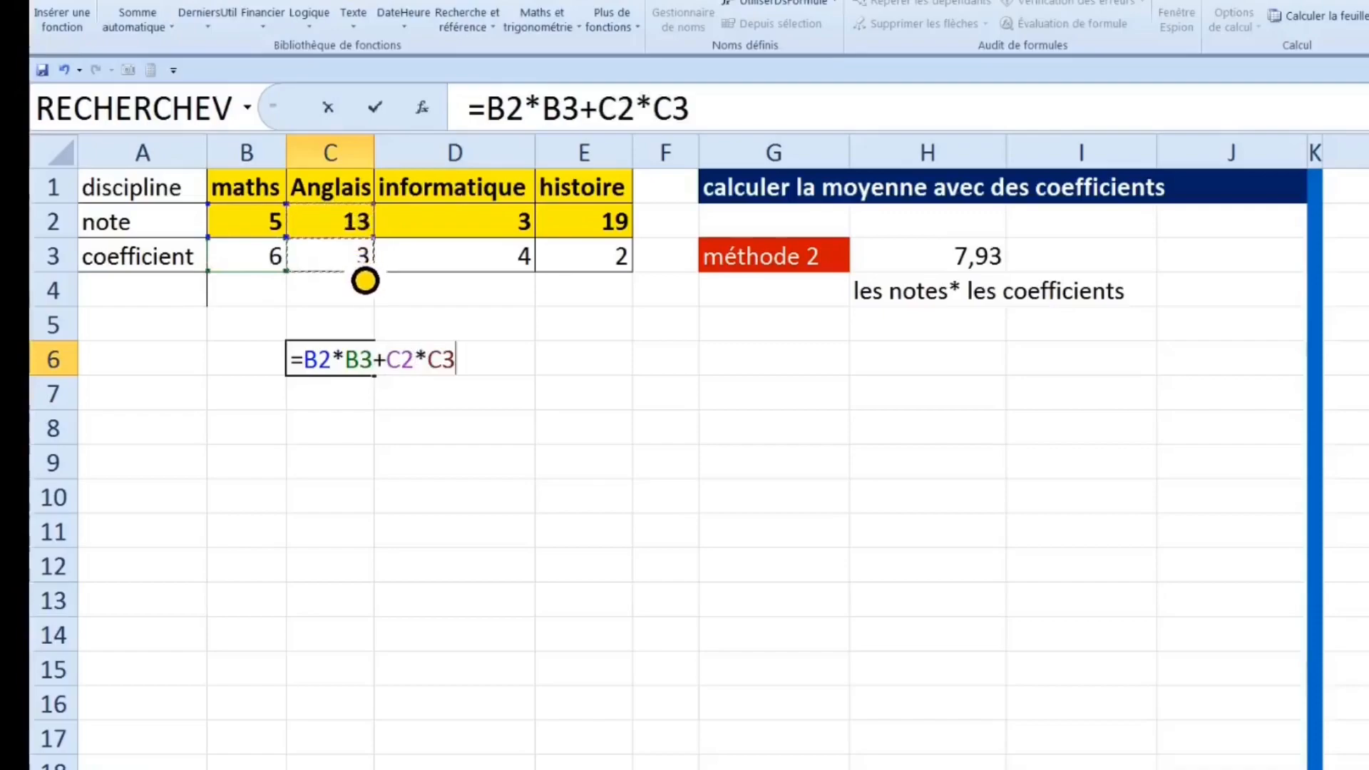
type("+")
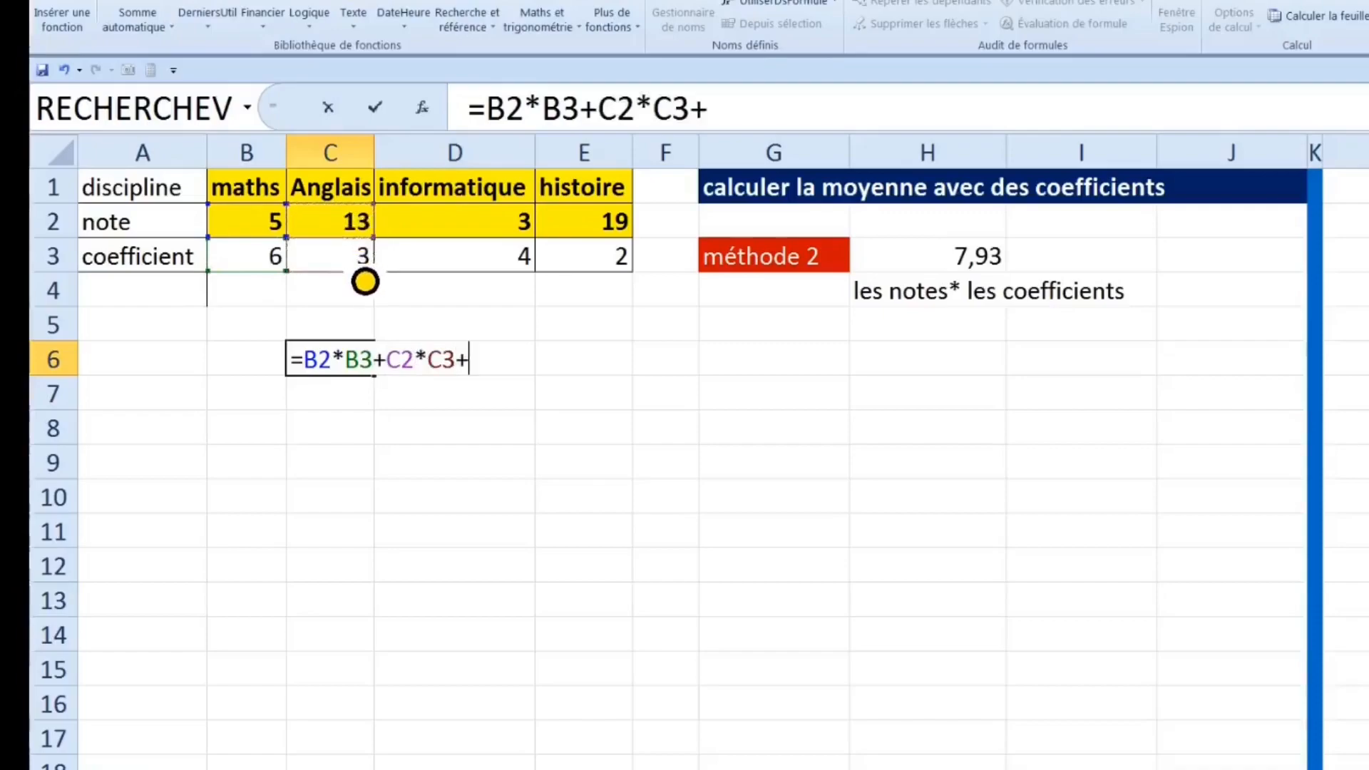
left_click(498, 237)
type("*")
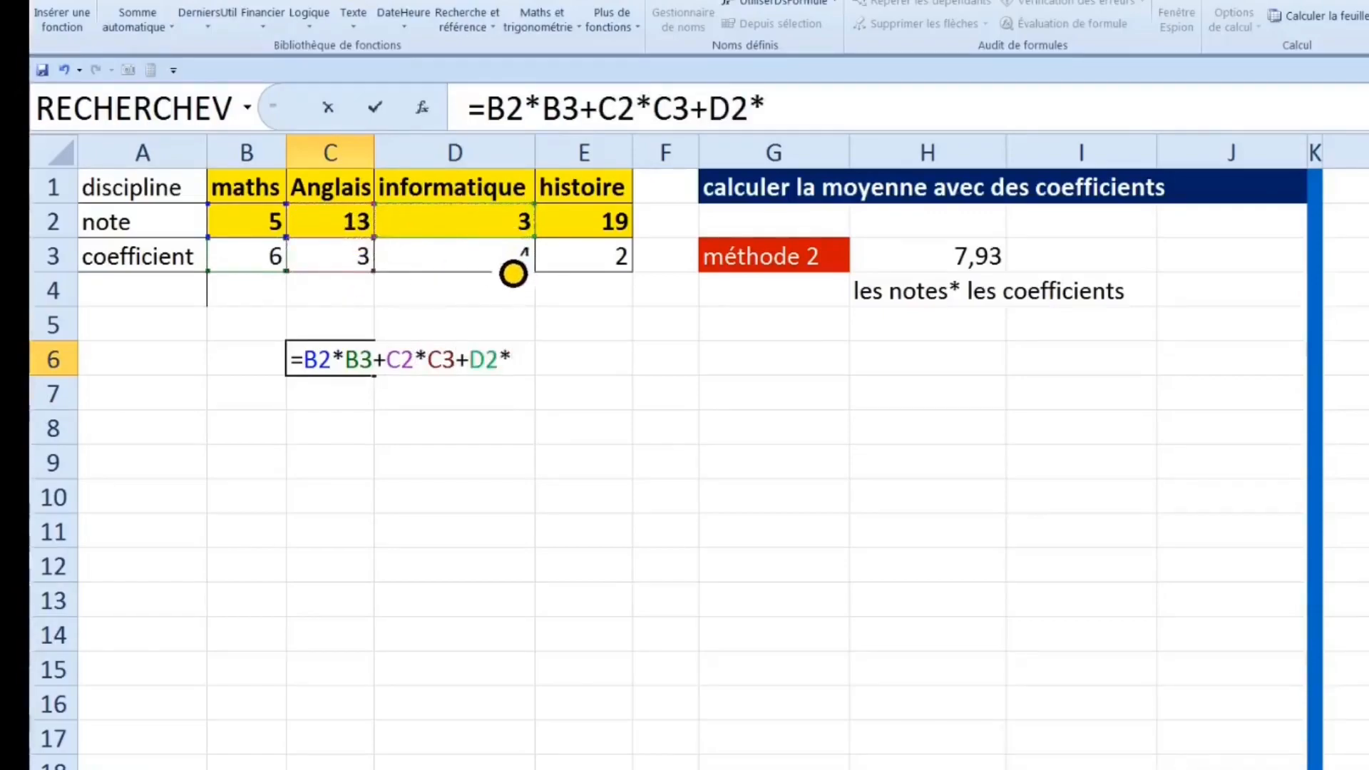
left_click(507, 269)
type("+")
left_click(620, 227)
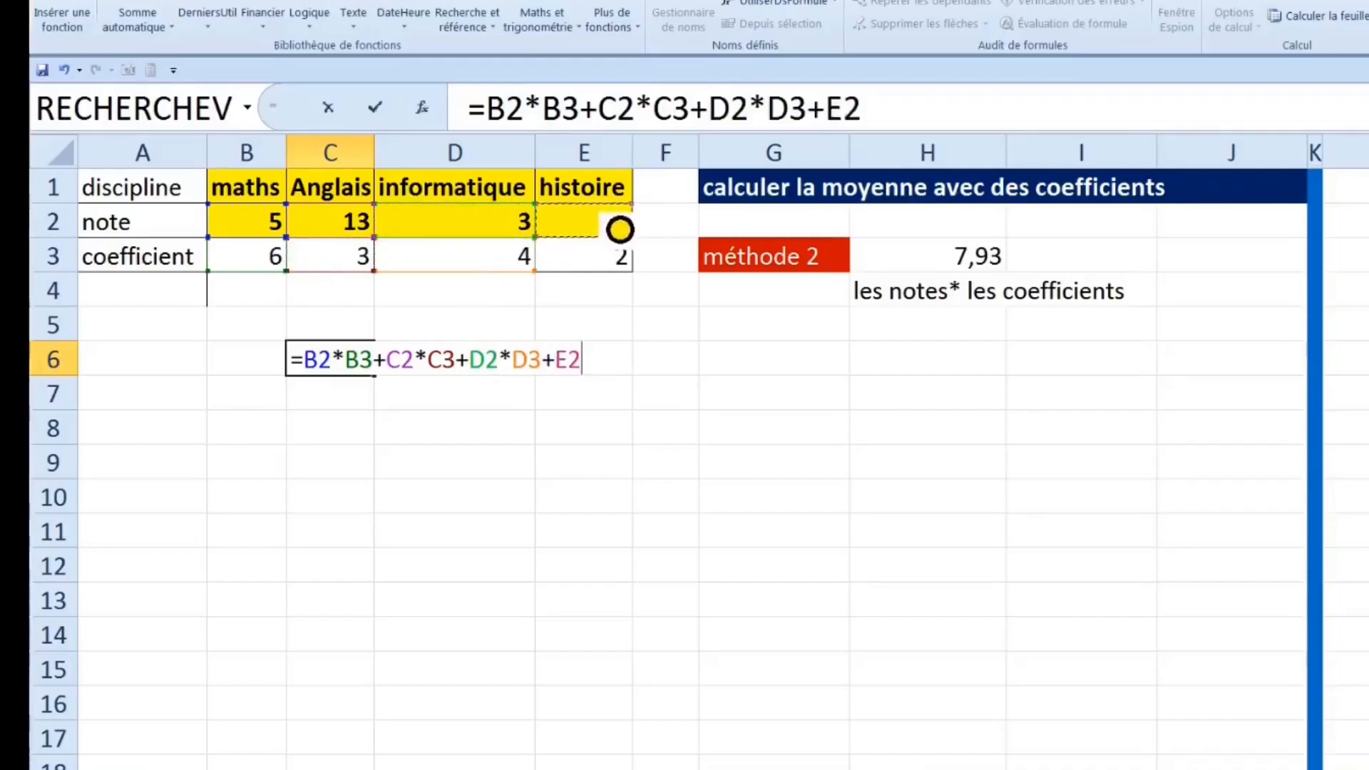
type("*")
left_click(619, 266)
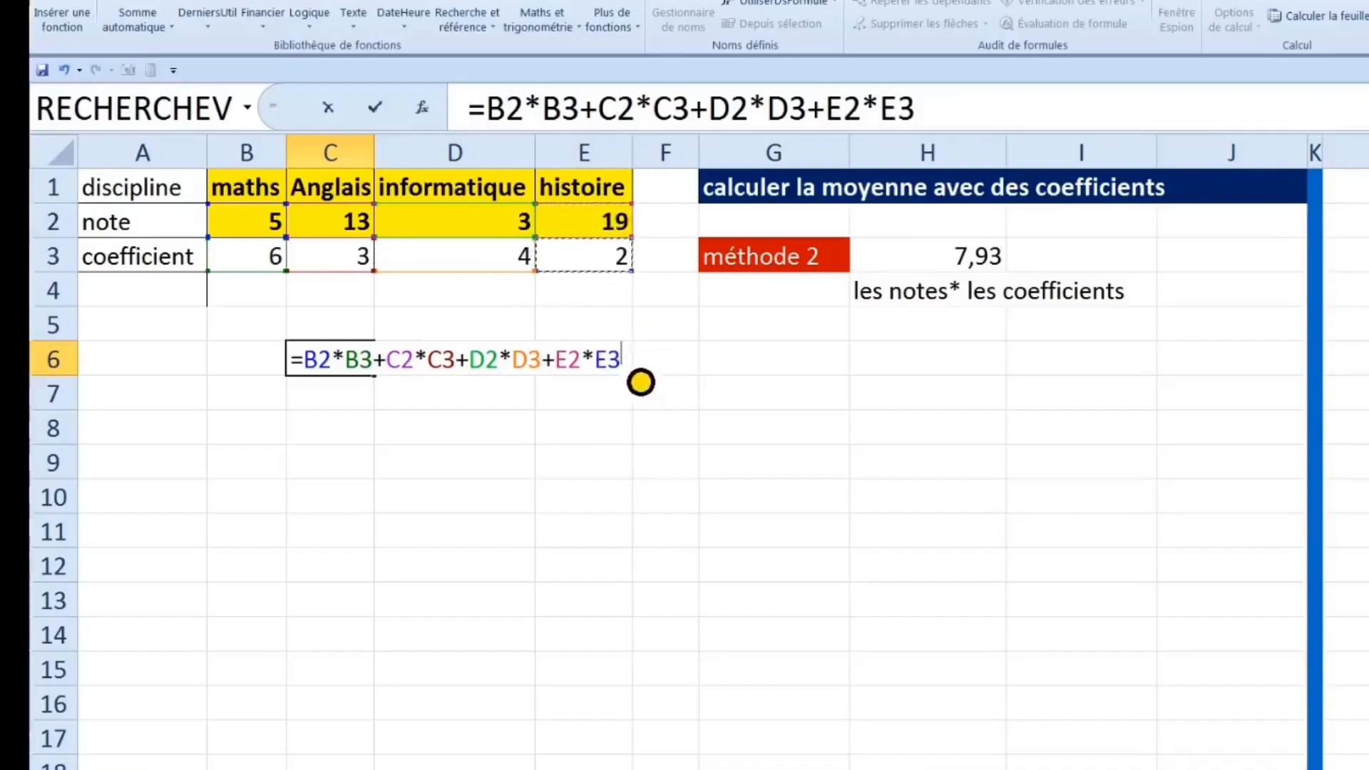
Enclose the sum of the four products in C6 in parentheses and enter the formula.
type(")")
left_click(326, 369)
type("(")
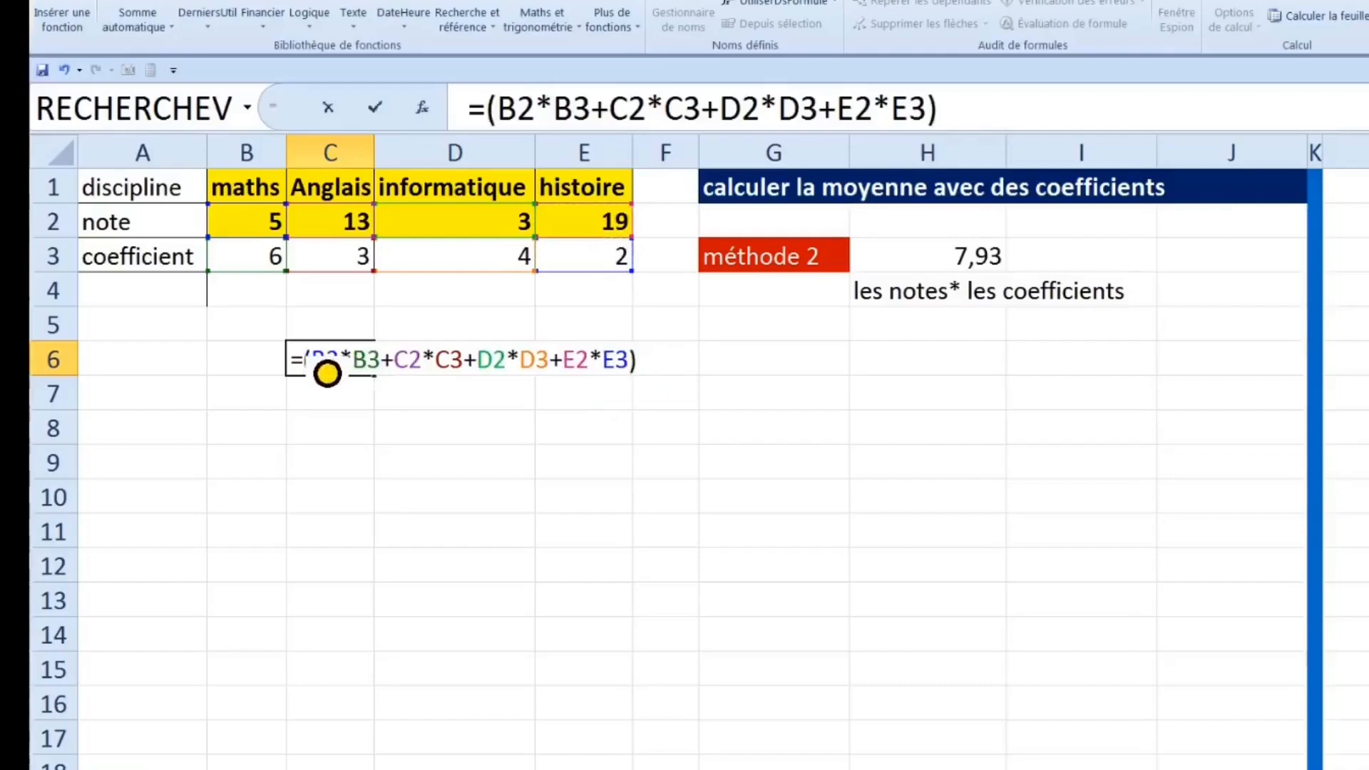
key("Return")
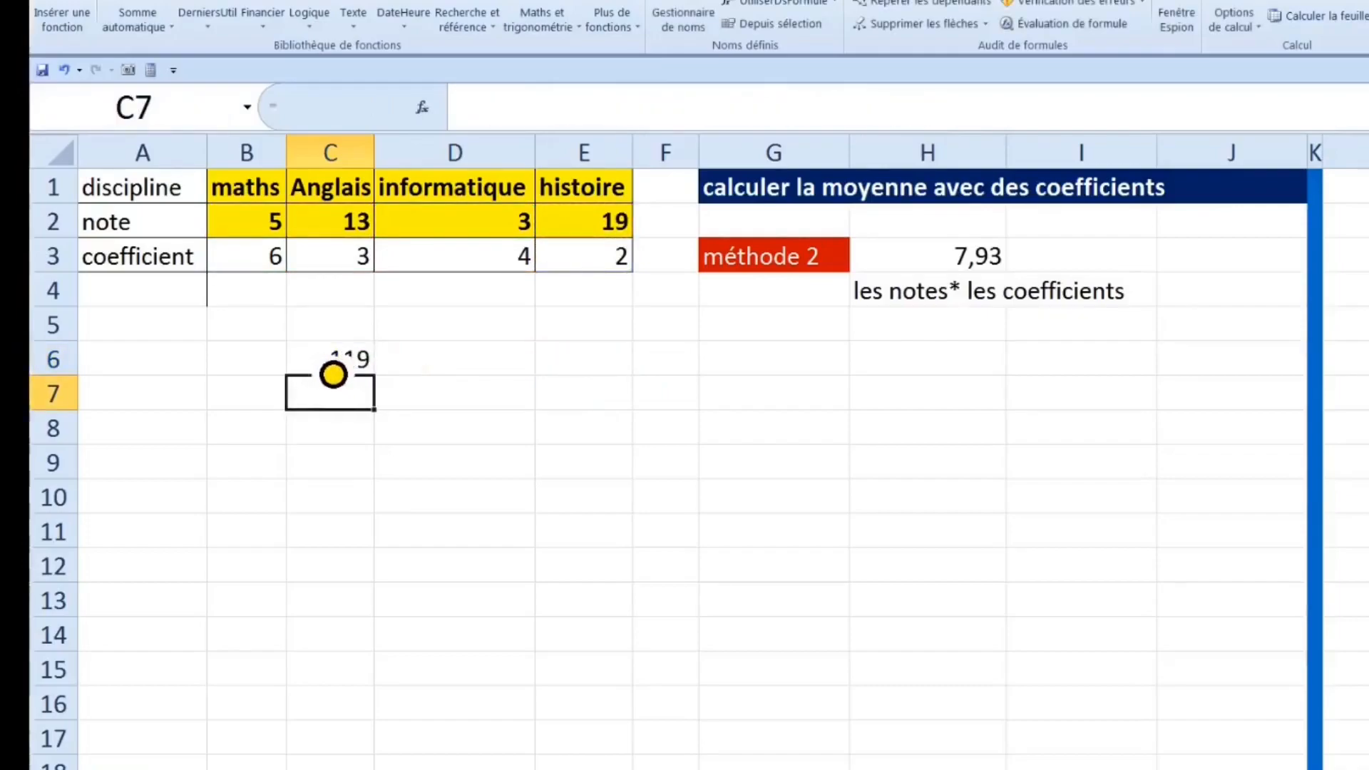
Divide the bracketed products in C6 by somme(coefficient), pasting the defined name coefficient as the function's argument.
left_click(328, 370)
key("End")
type("/")
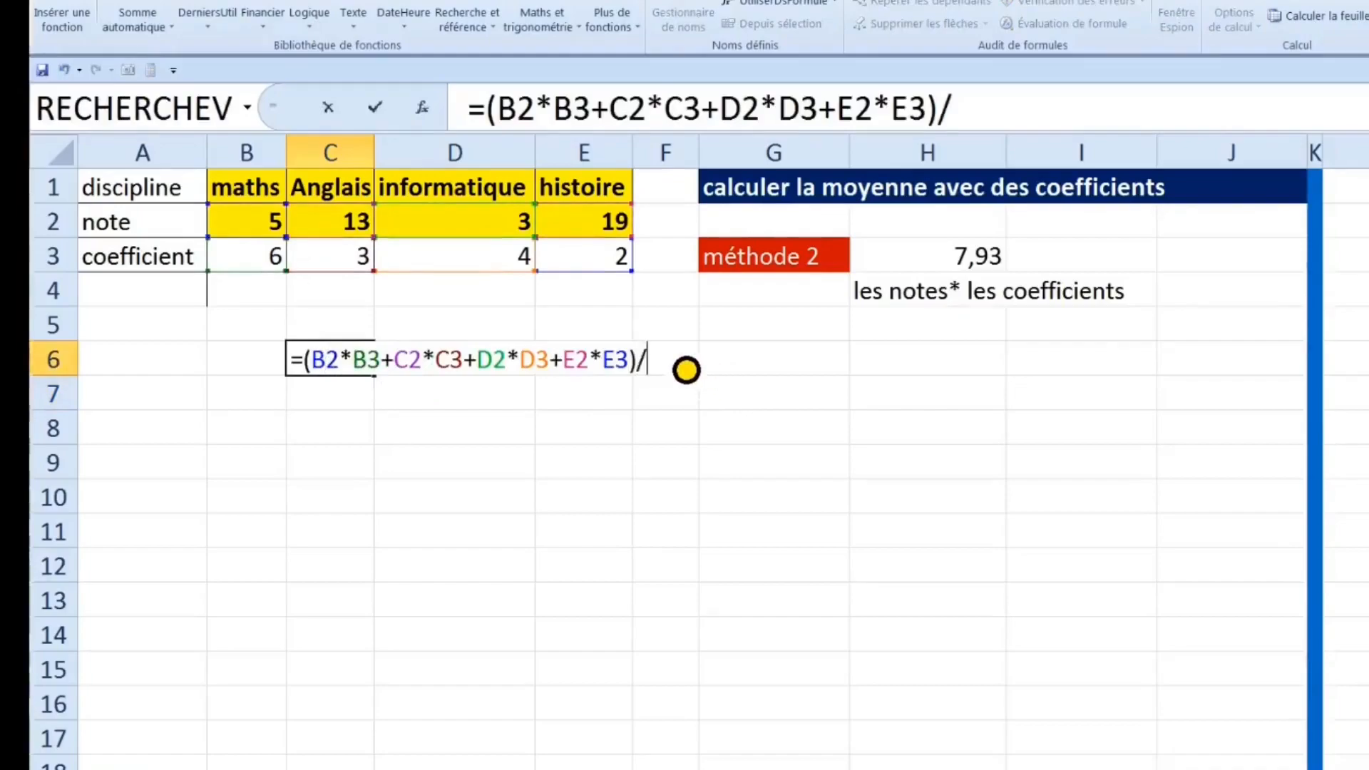
type("somme(")
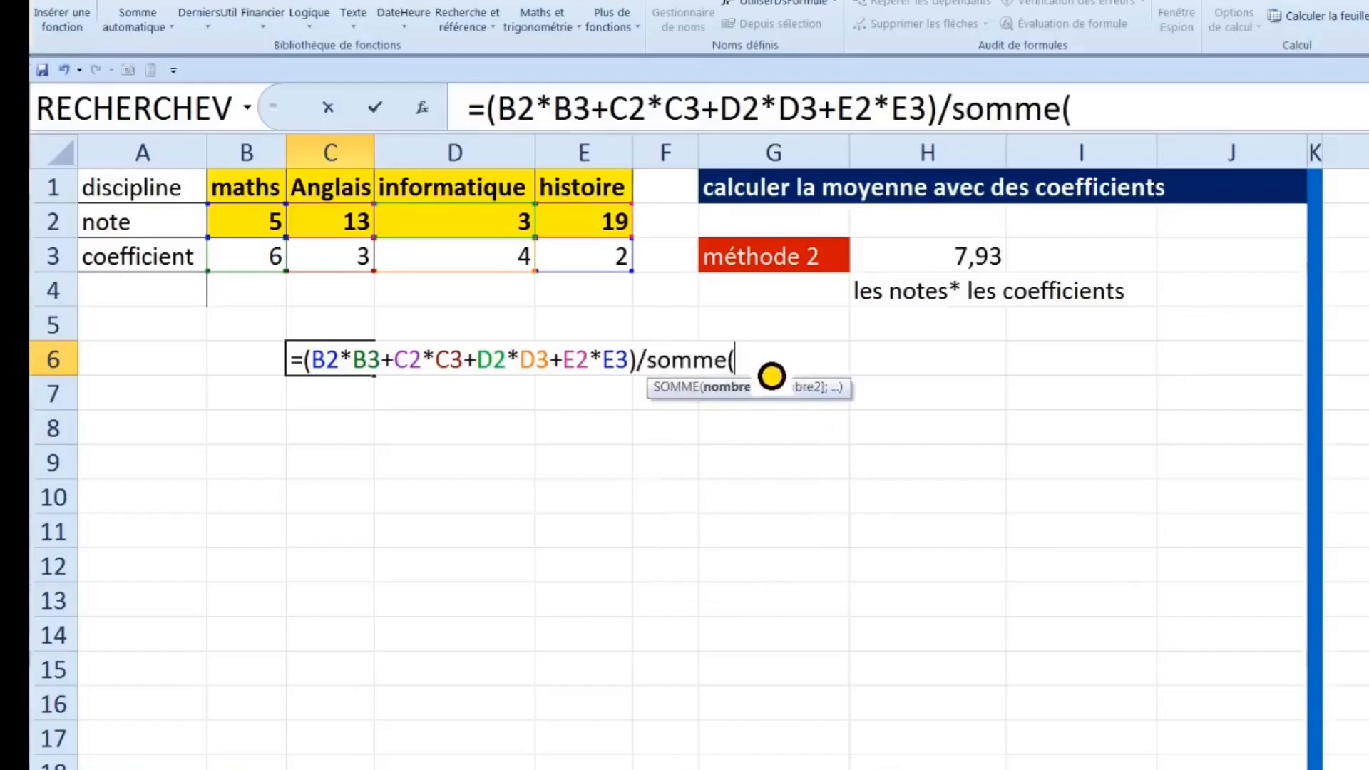
key("F3")
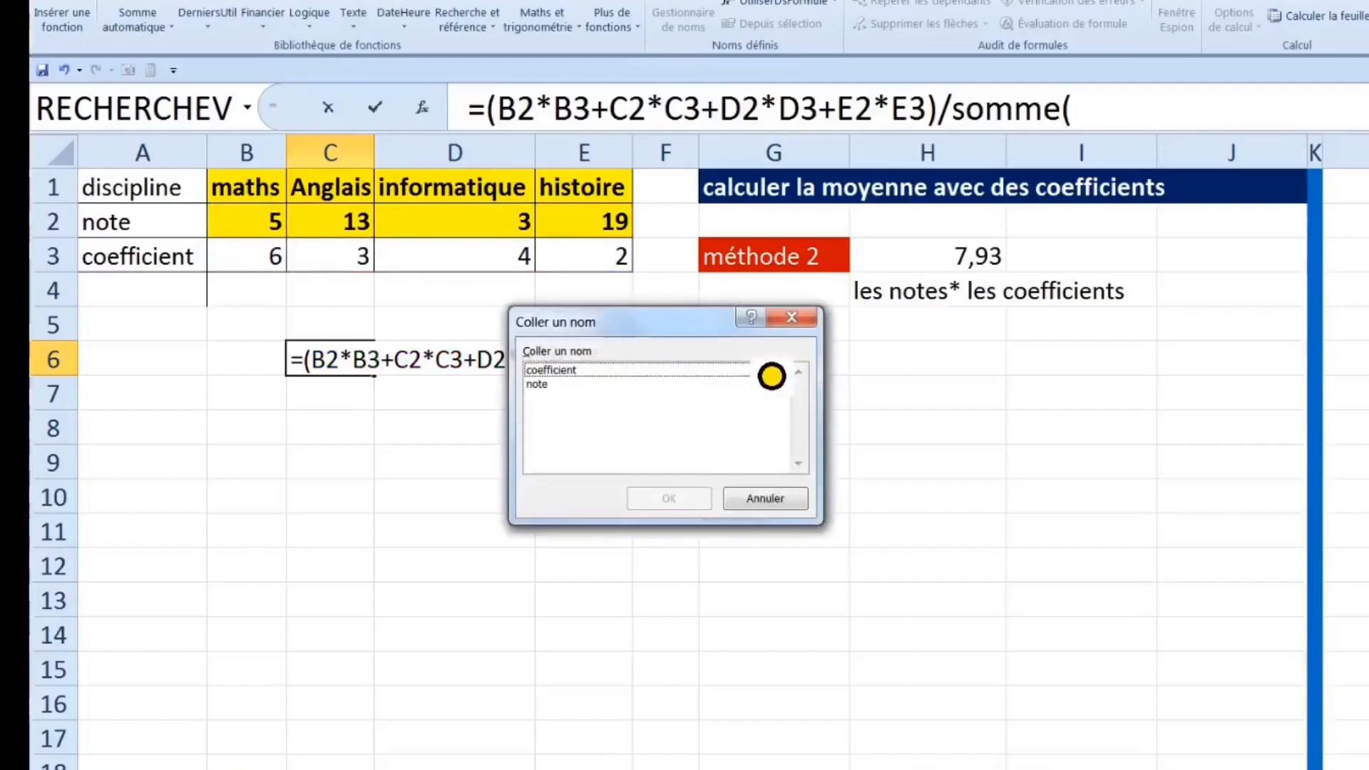
left_click_drag(677, 347, 621, 318)
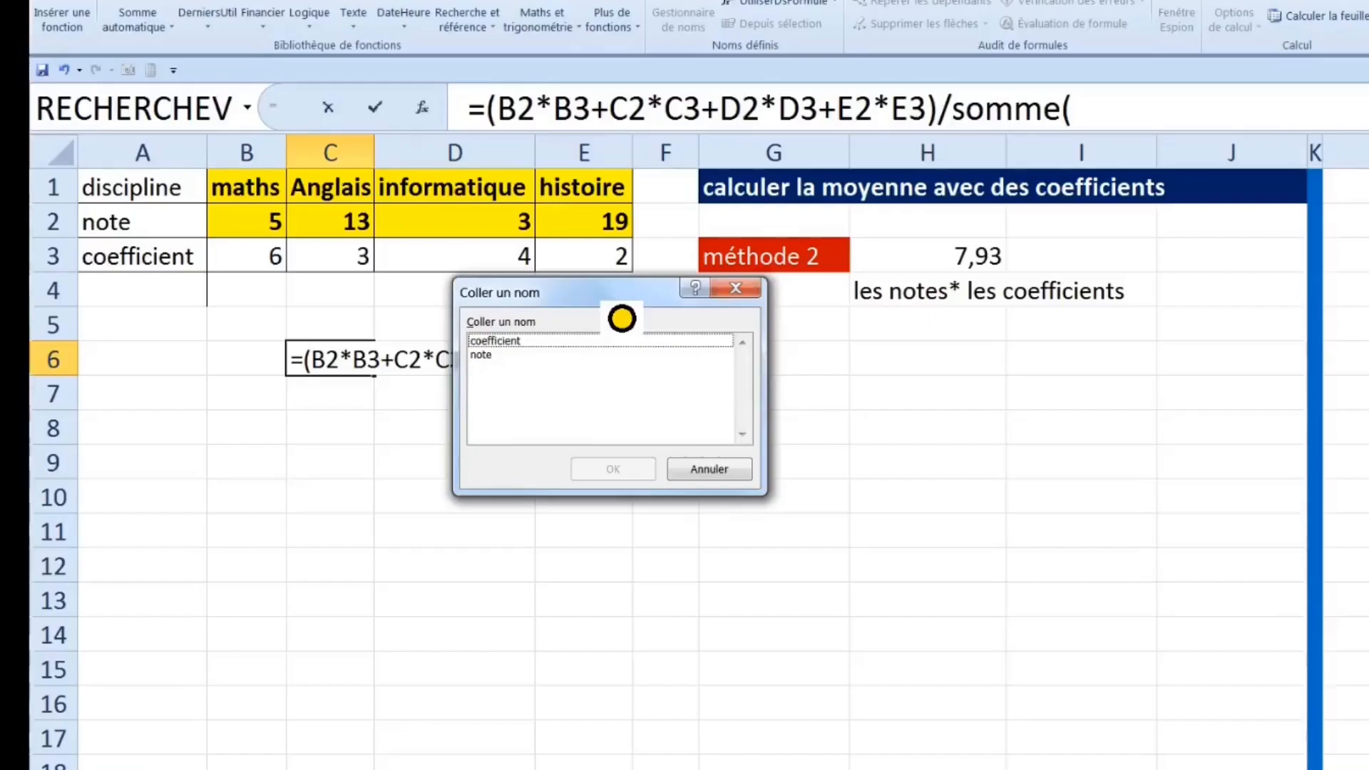
left_click(559, 341)
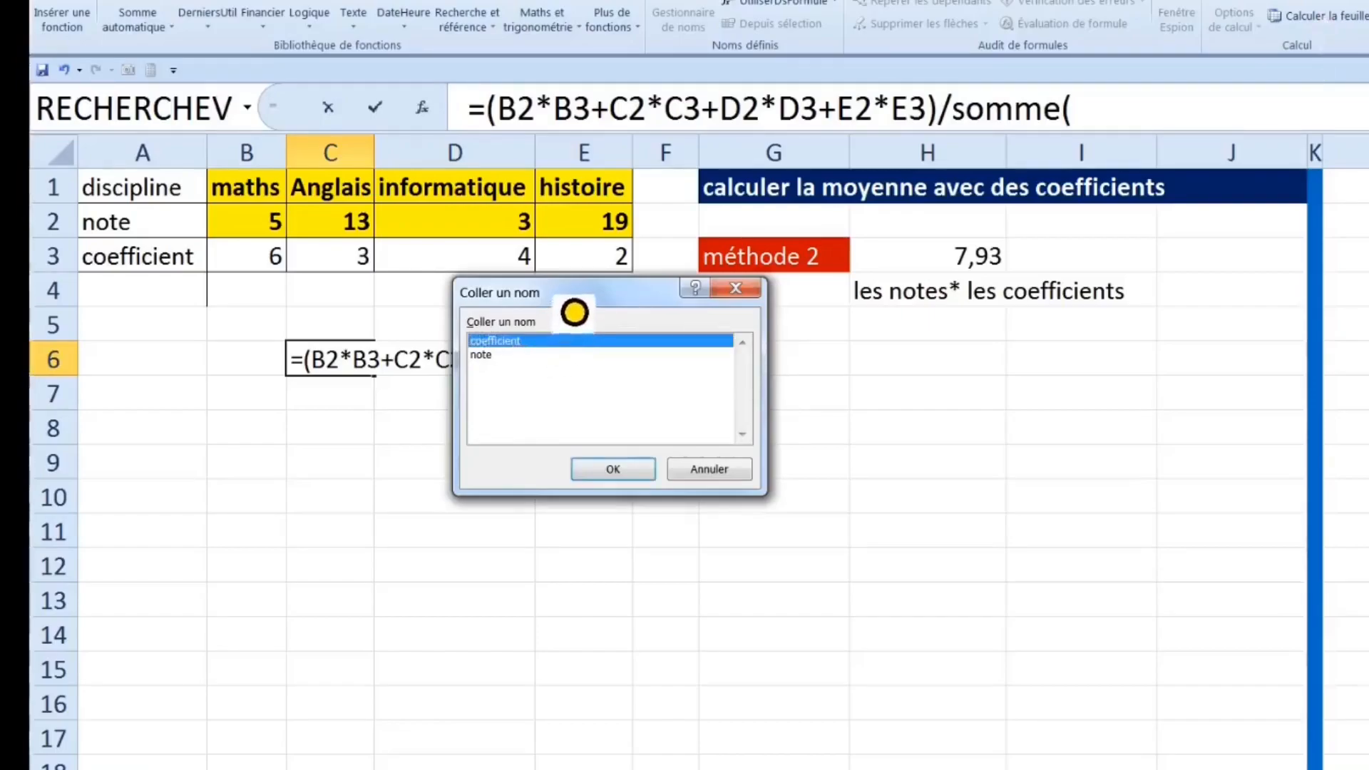
left_click_drag(573, 314, 733, 102)
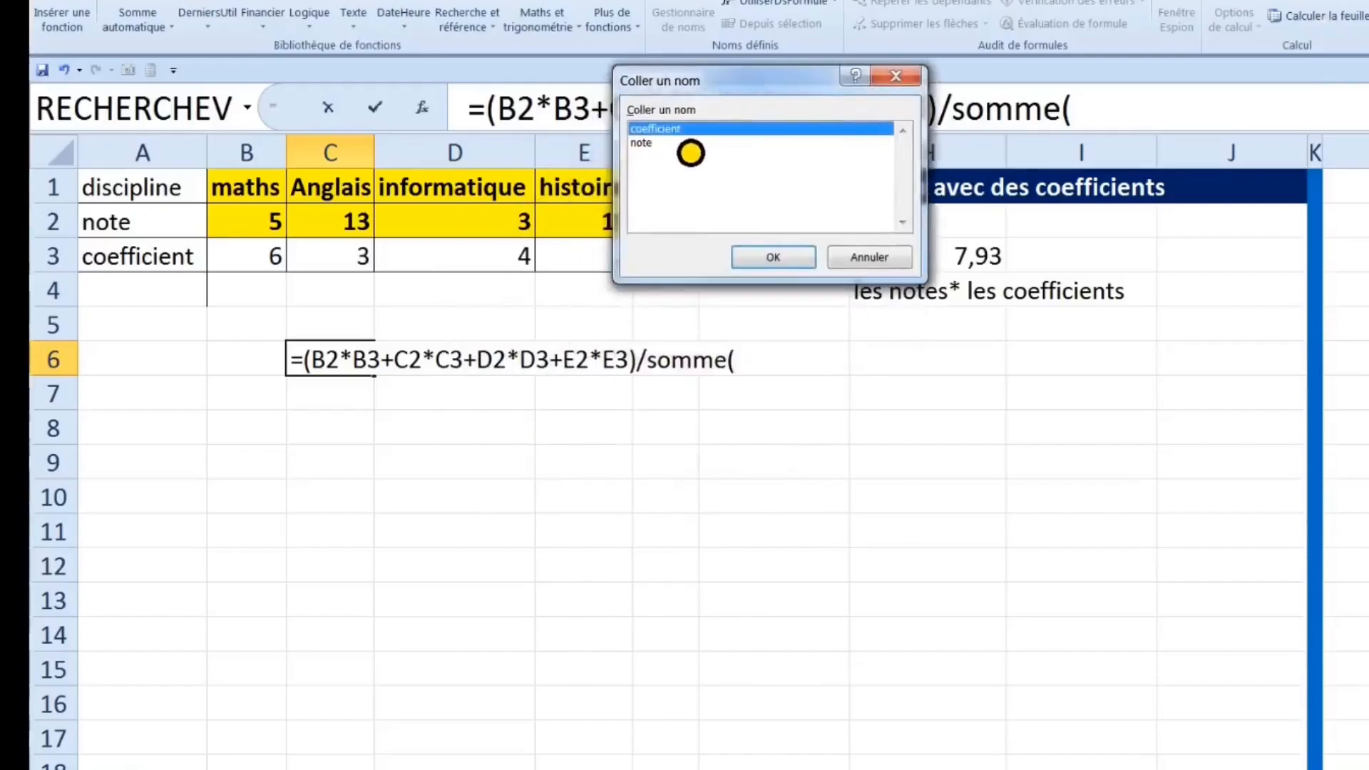
key("Return")
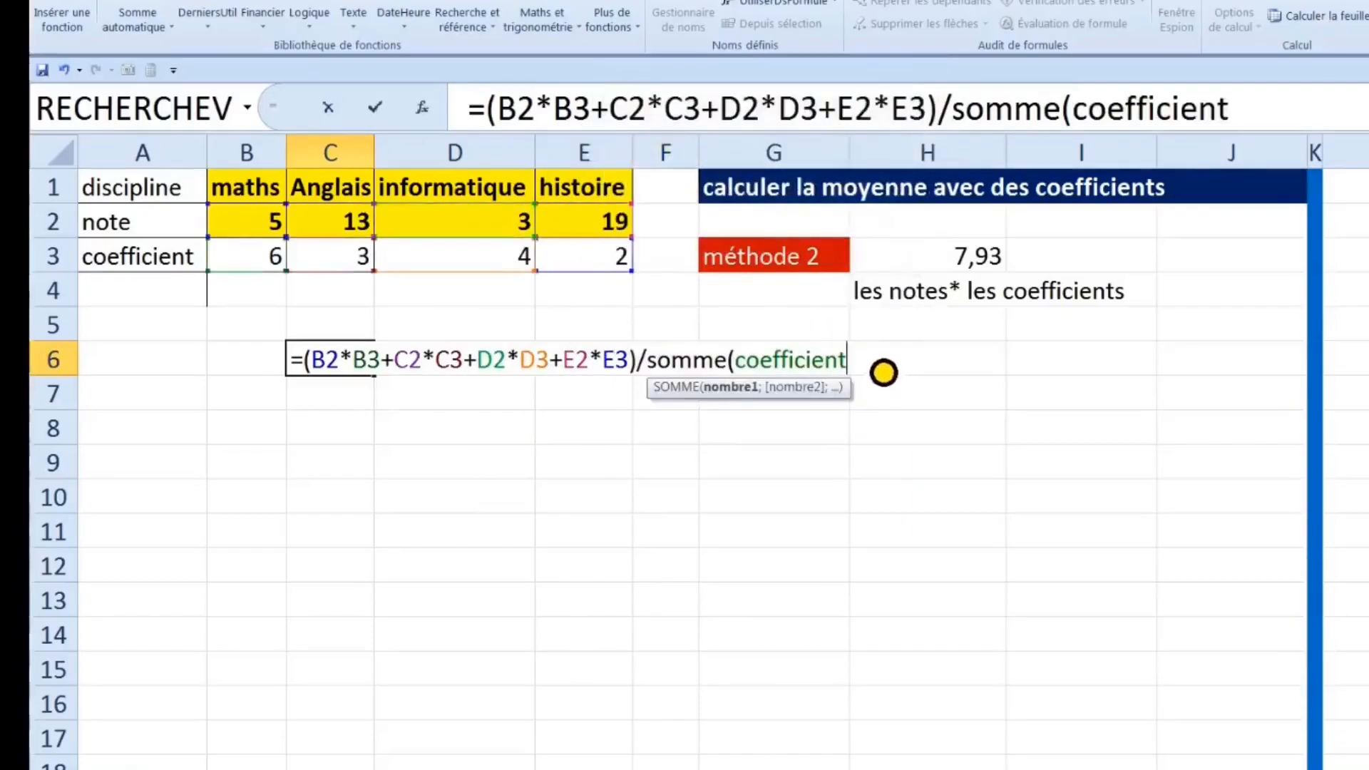
type(")")
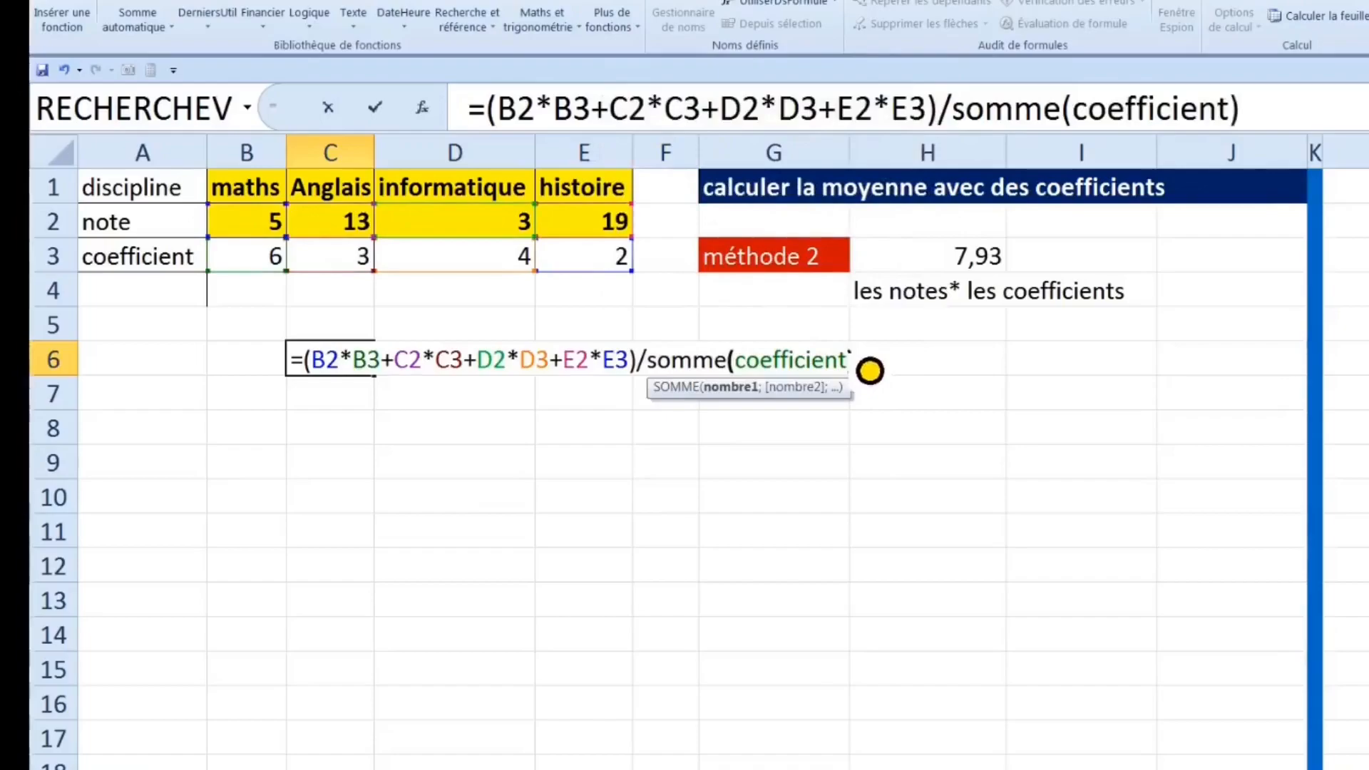
key("Return")
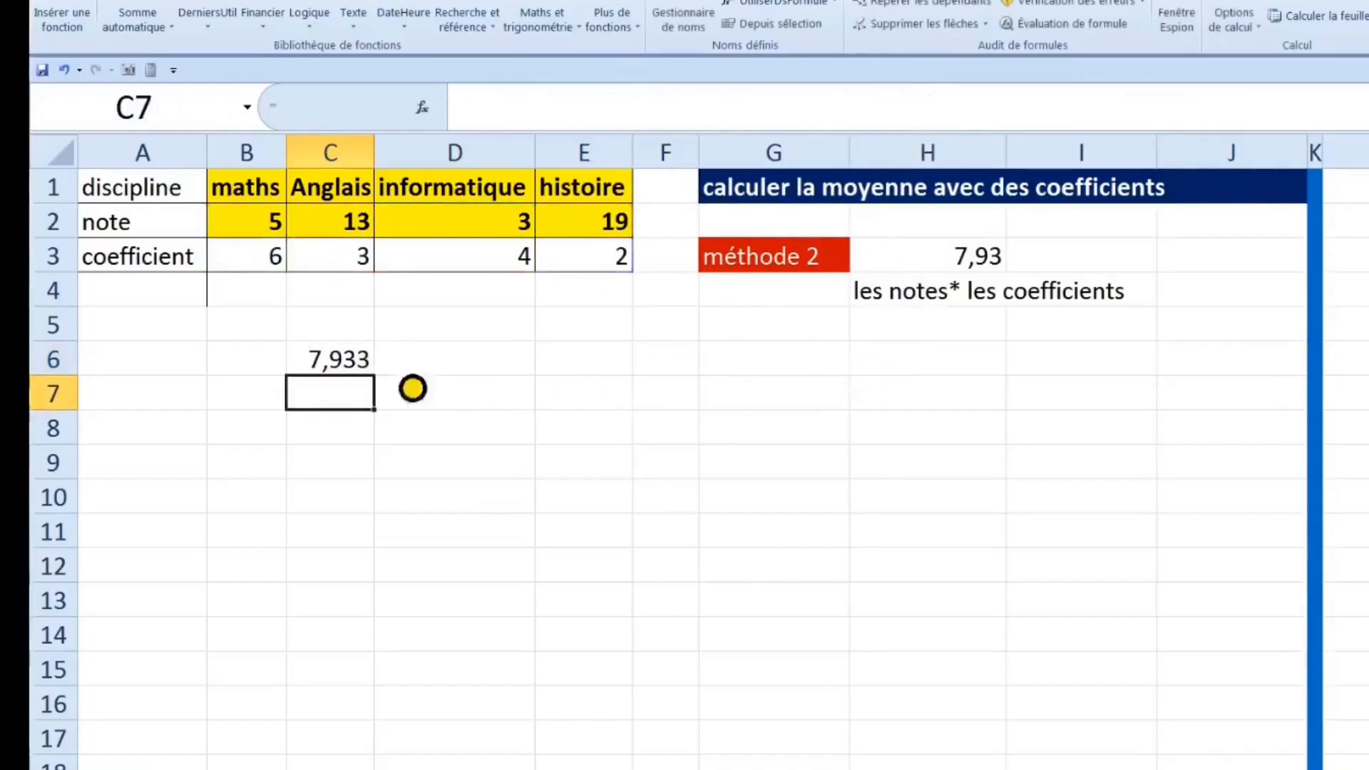
Format the average in C6 to show two decimal places.
left_click(348, 370)
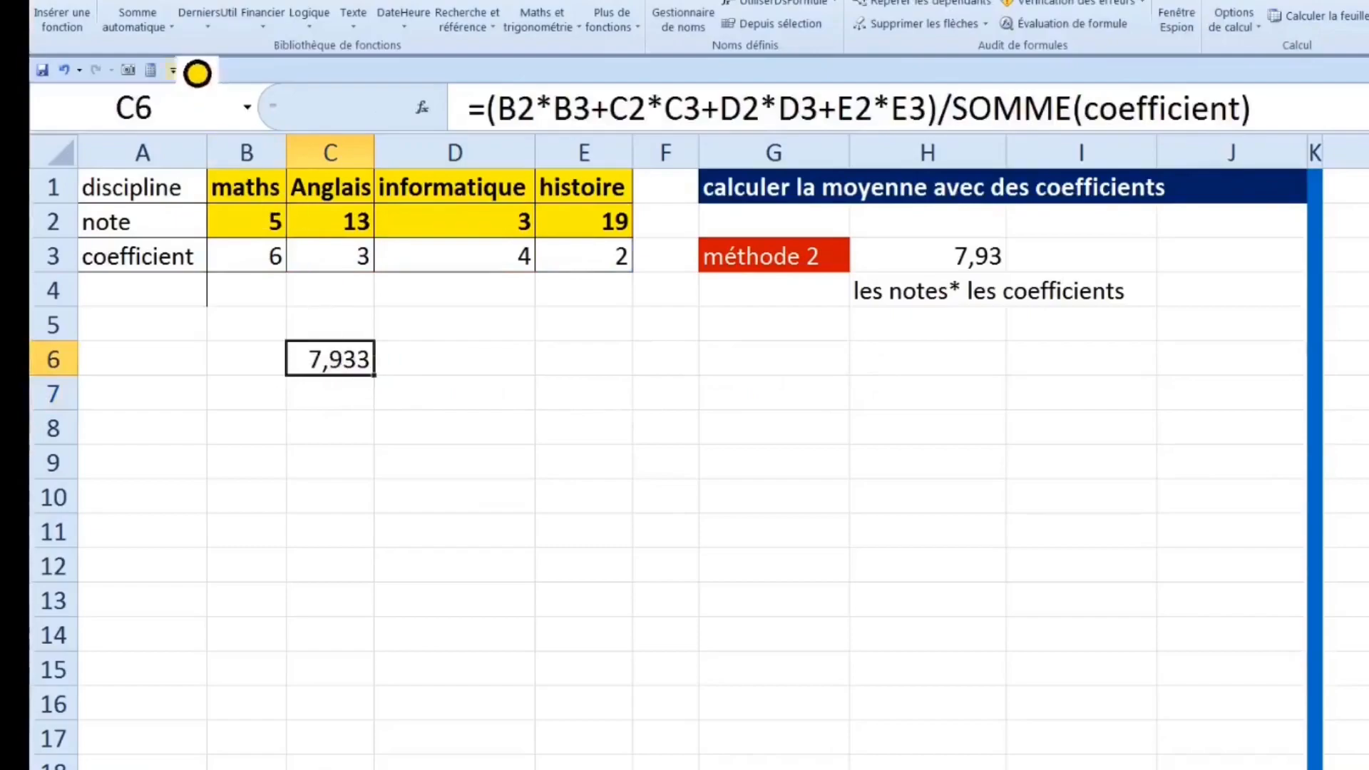
left_click(150, 2)
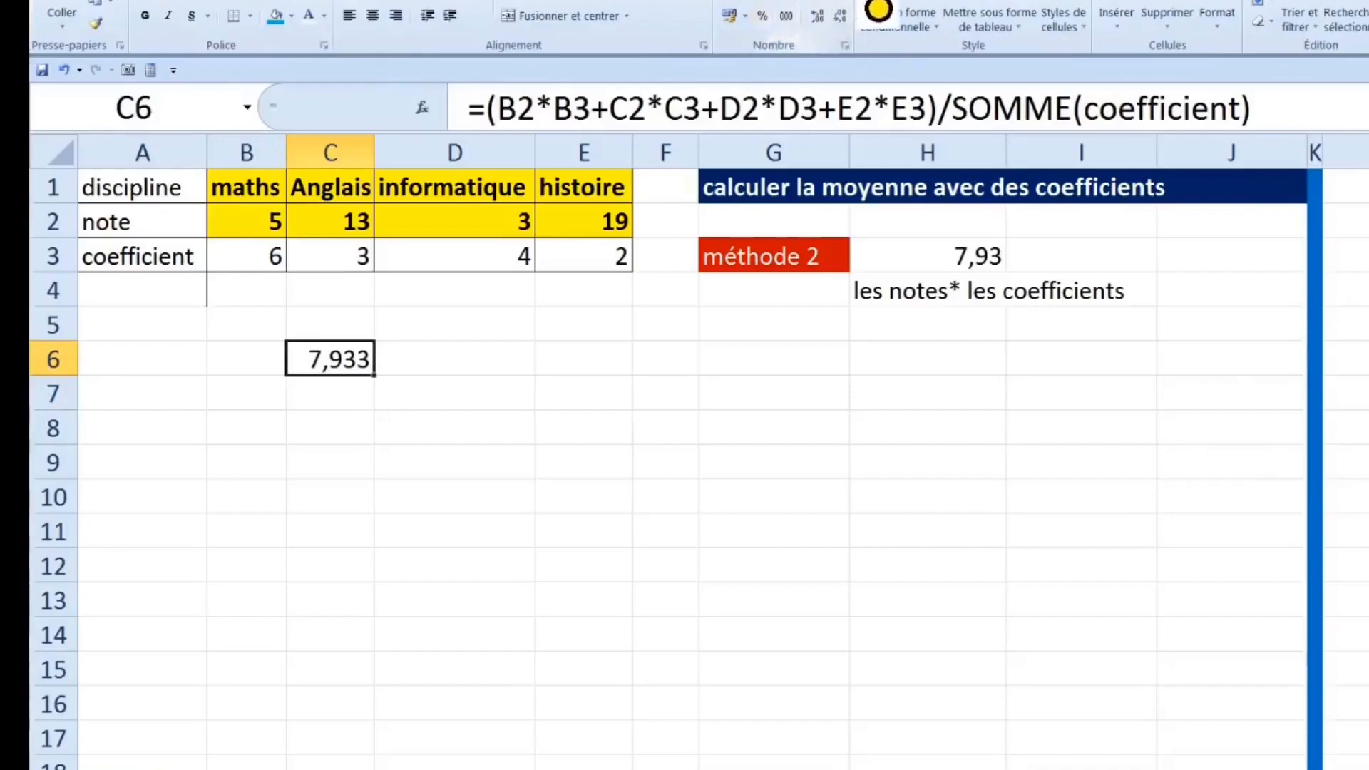
left_click(818, 17)
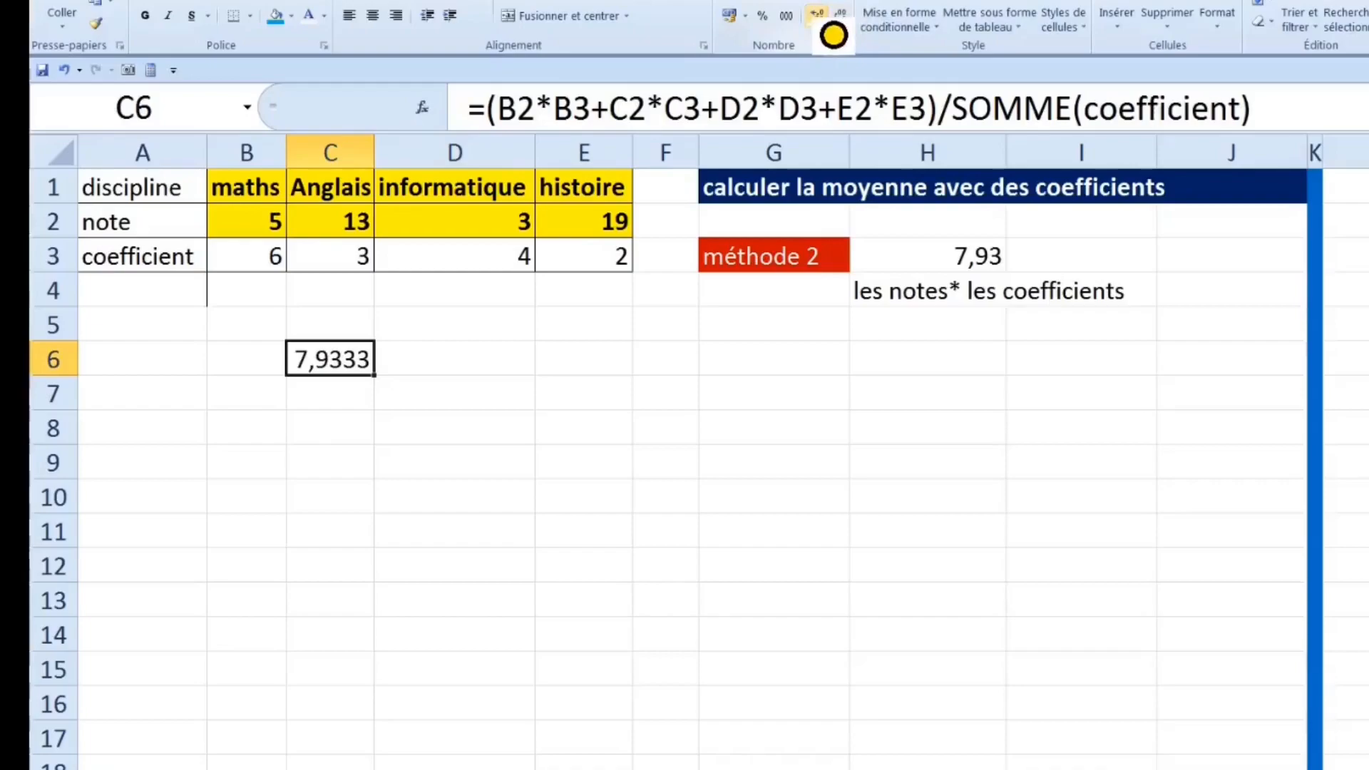
left_click(842, 18)
left_click(841, 17)
left_click(841, 17)
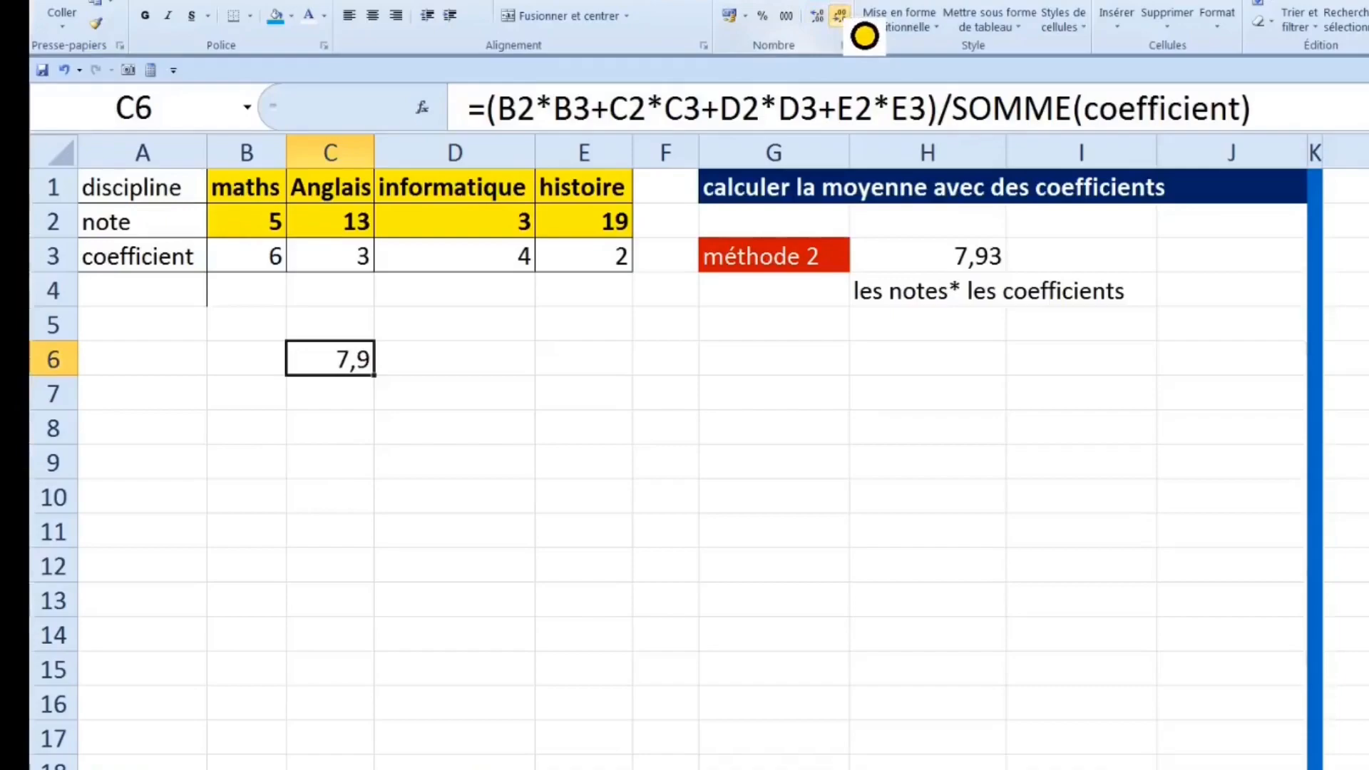
left_click(817, 16)
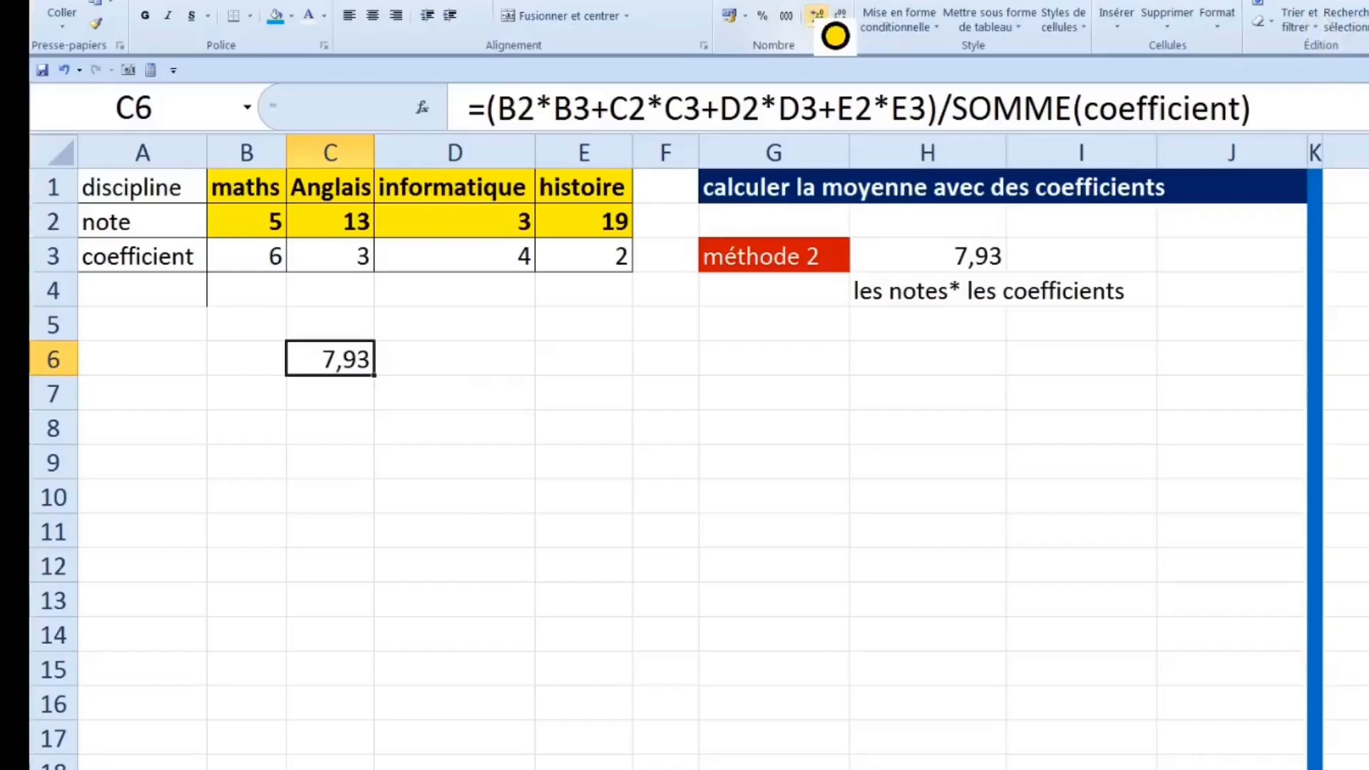
left_click(767, 374)
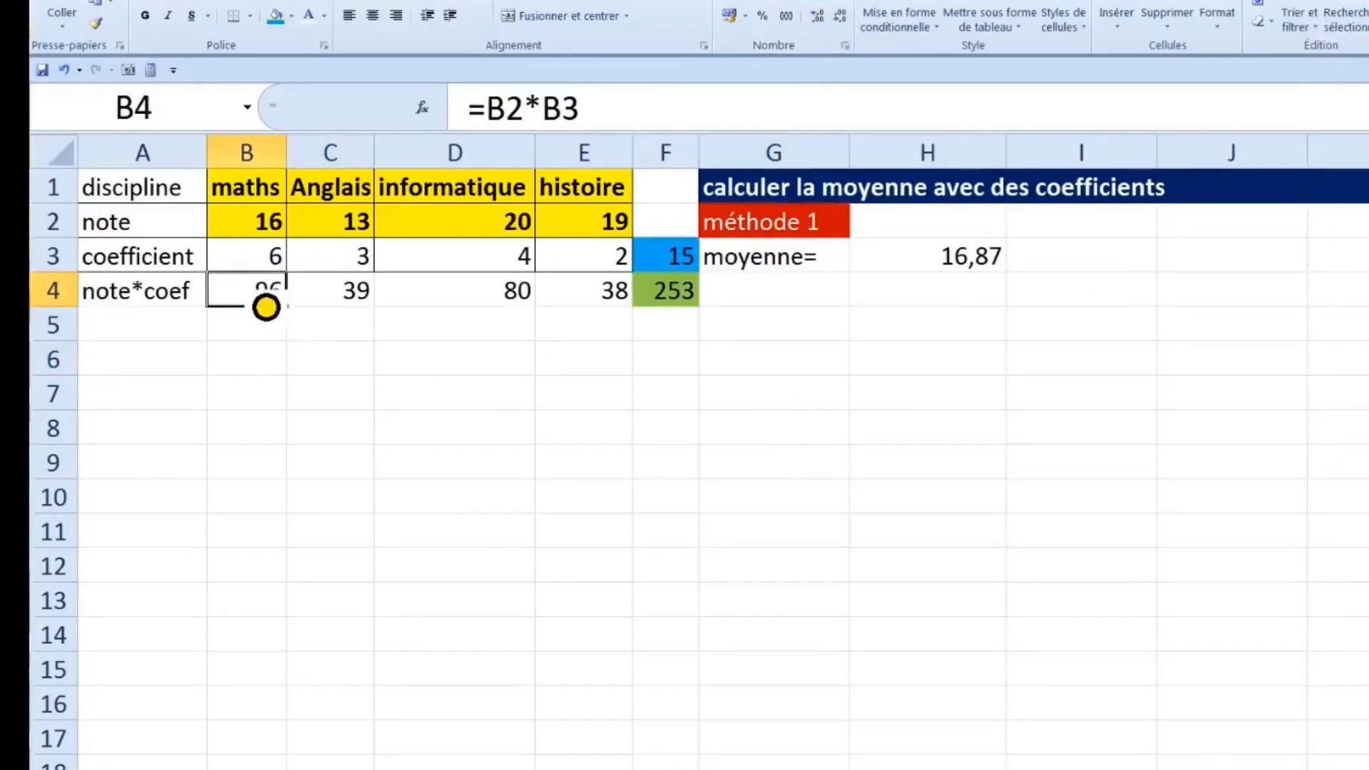
Compare the méthode 1 note*coef products in B4:E4 with the single méthode 2 formula in H3.
left_click_drag(269, 306, 627, 306)
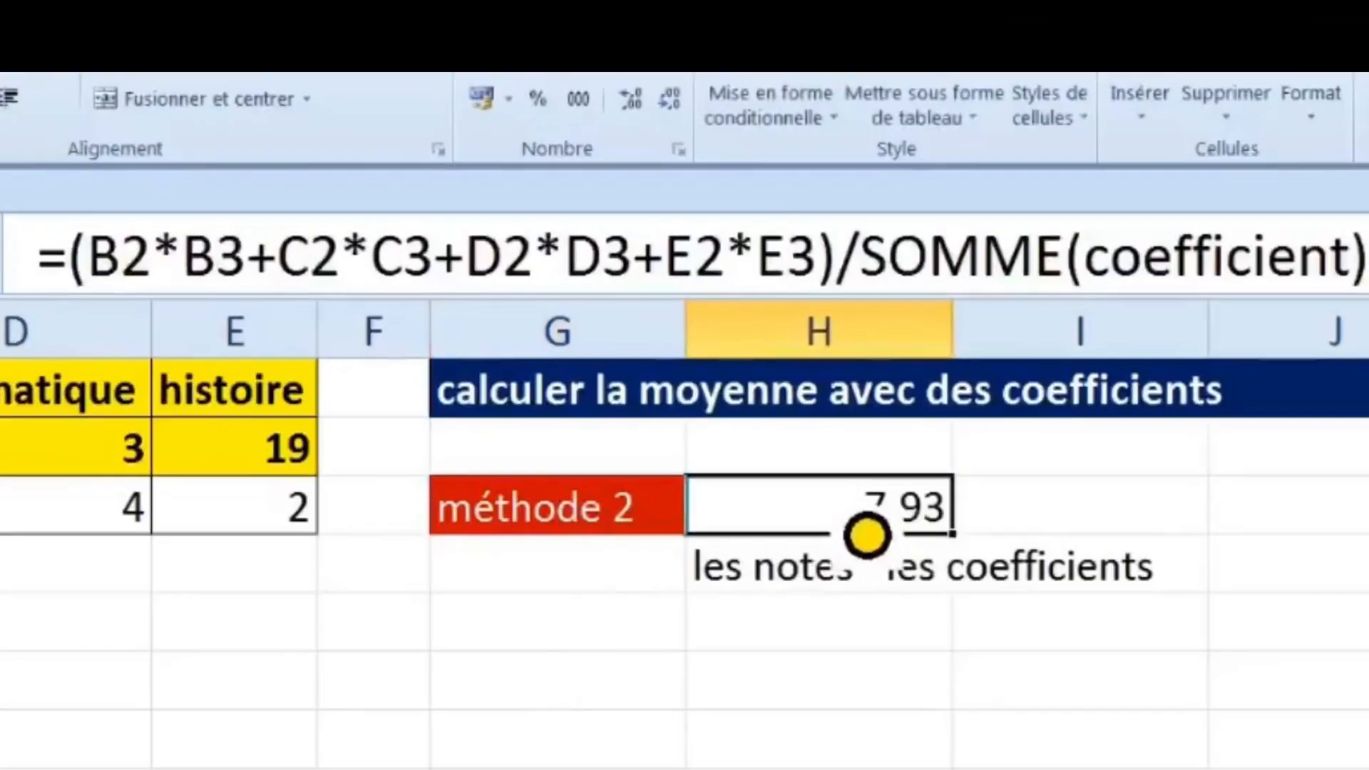
double_click(954, 268)
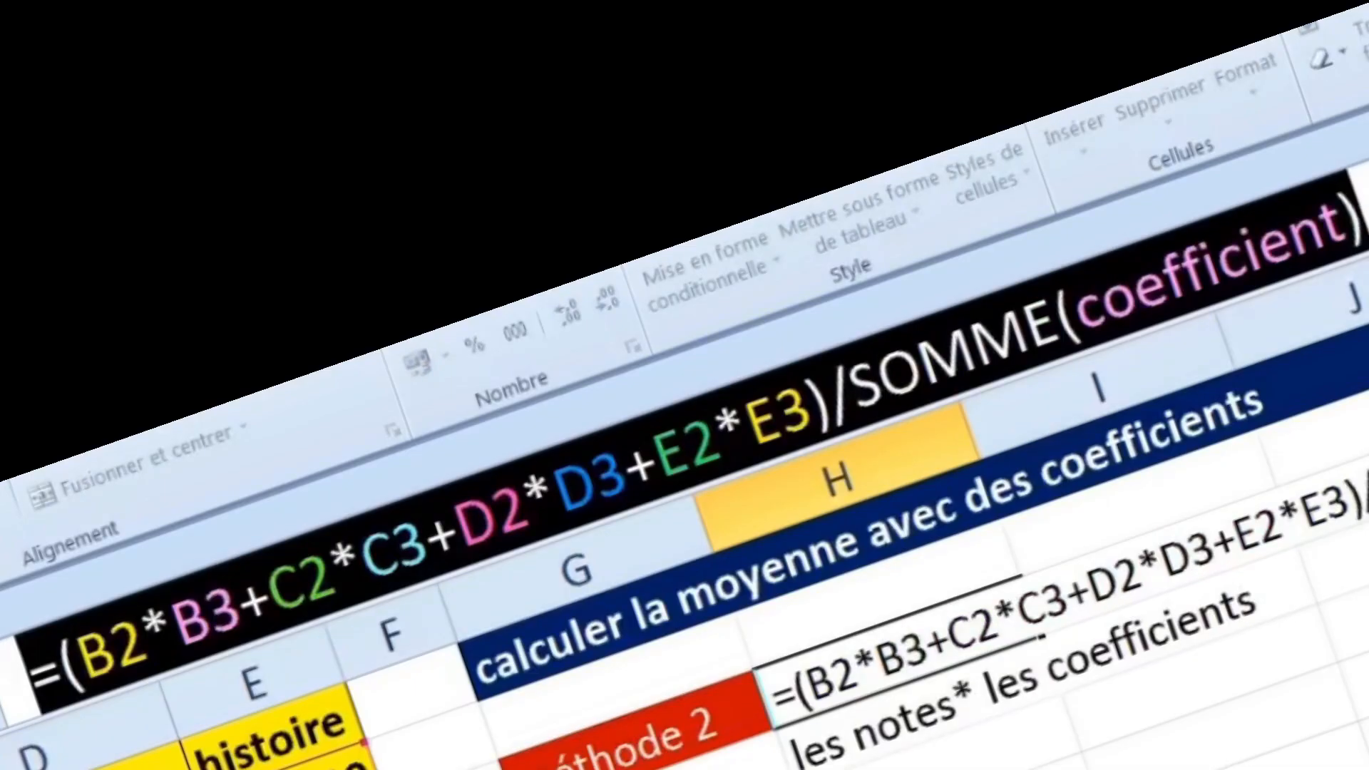
key("Return")
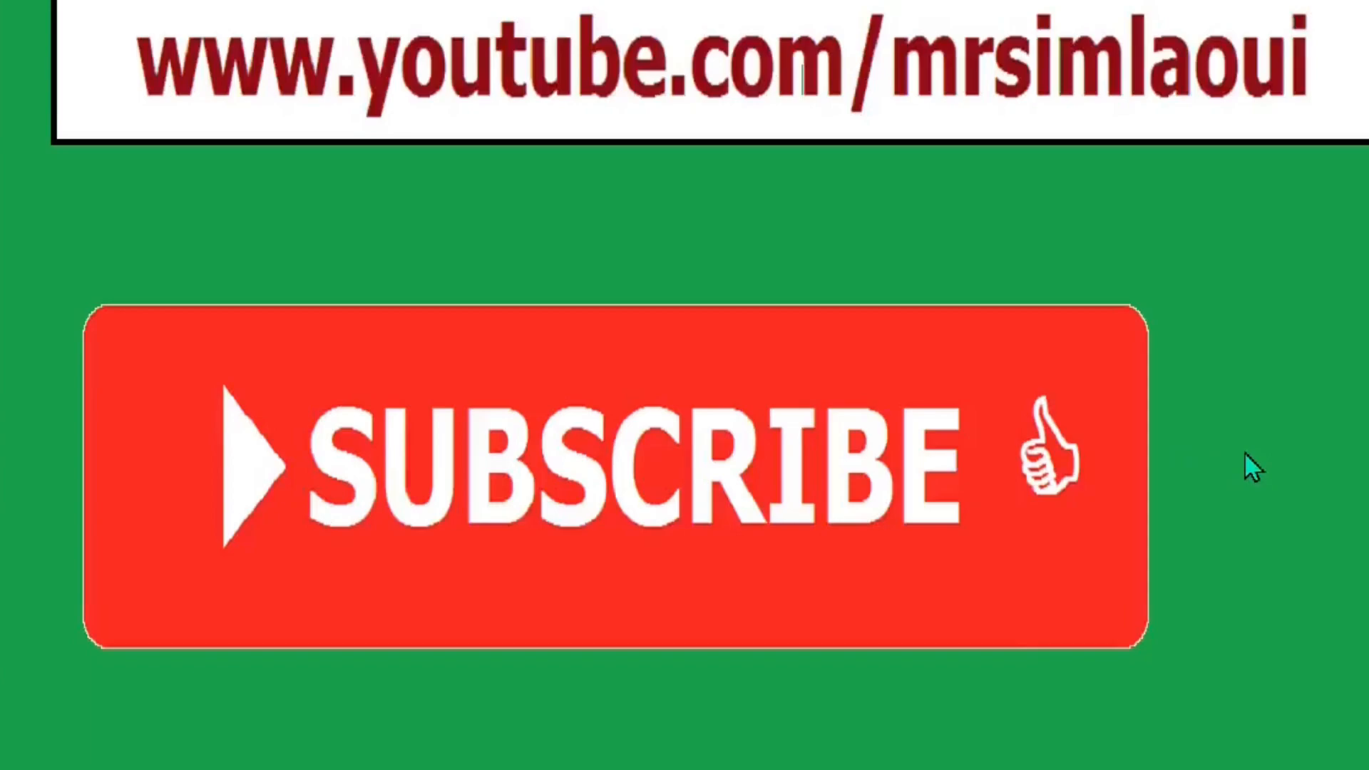